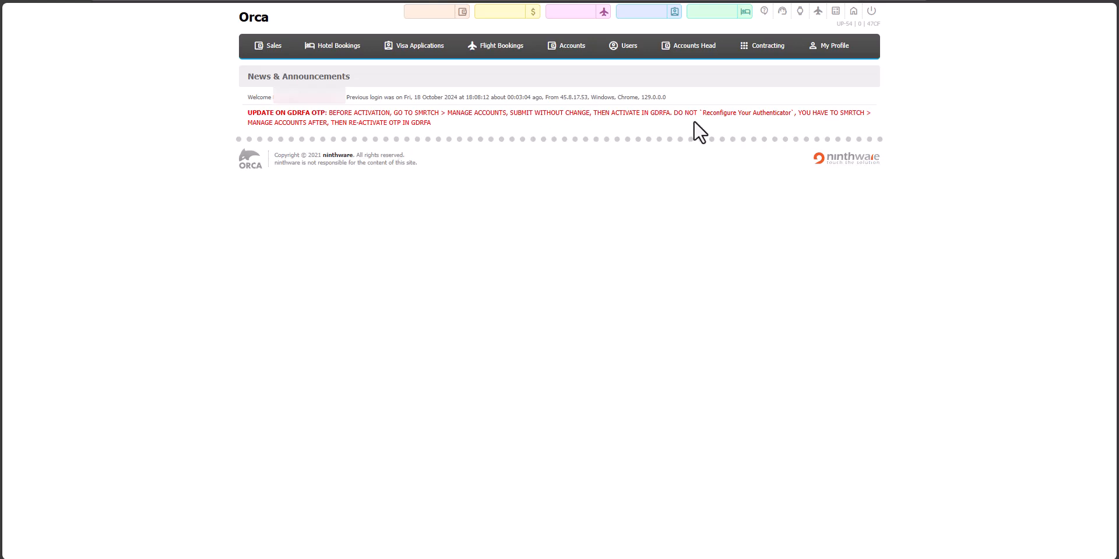
- Open the contracting hotel rates and set the search currency to AED and the city to Dubai
mouse_move(763, 53)
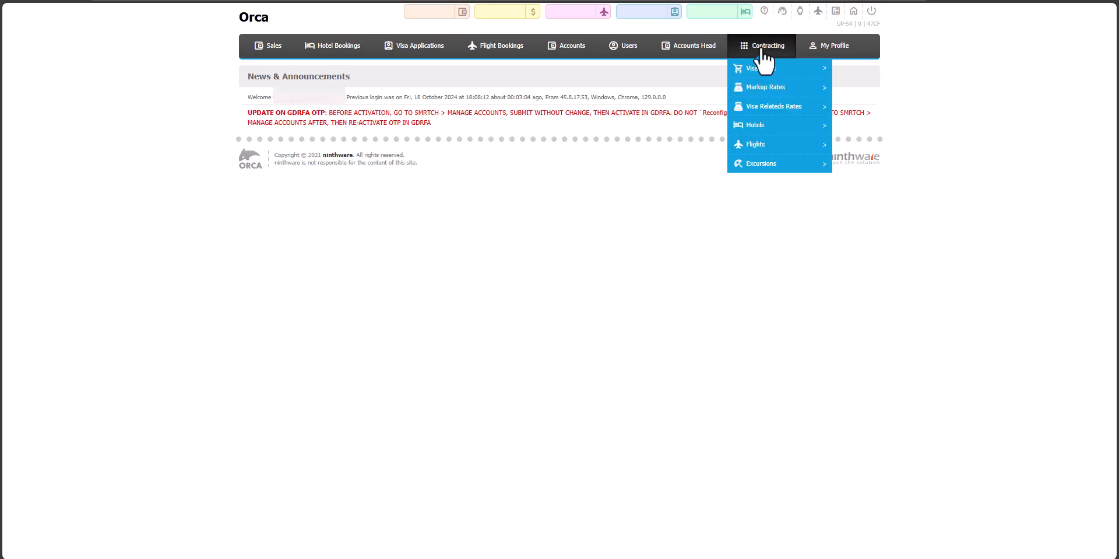
left_click(767, 129)
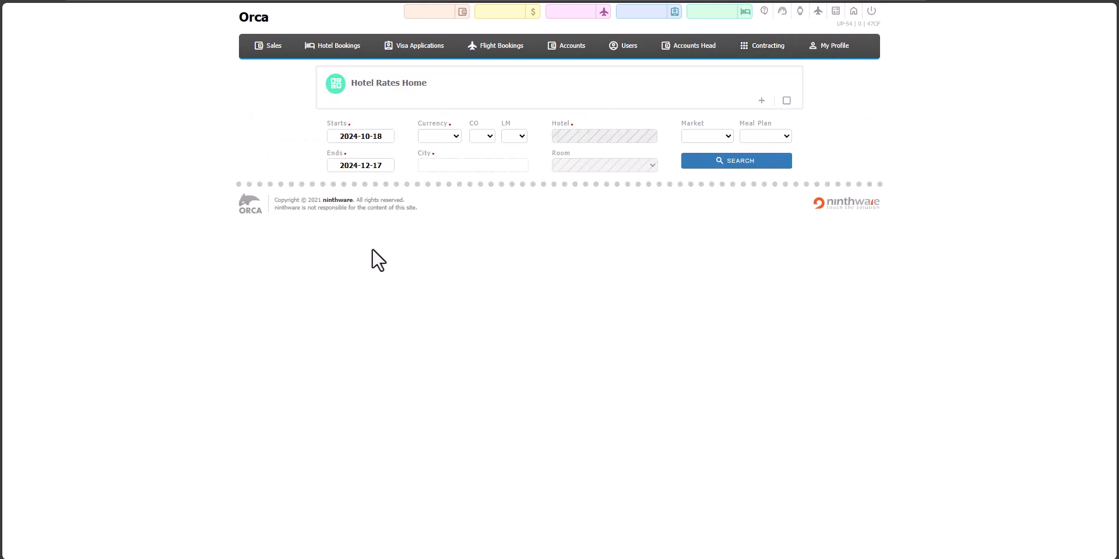
left_click(452, 138)
left_click(442, 167)
left_click(460, 165)
type("Duba")
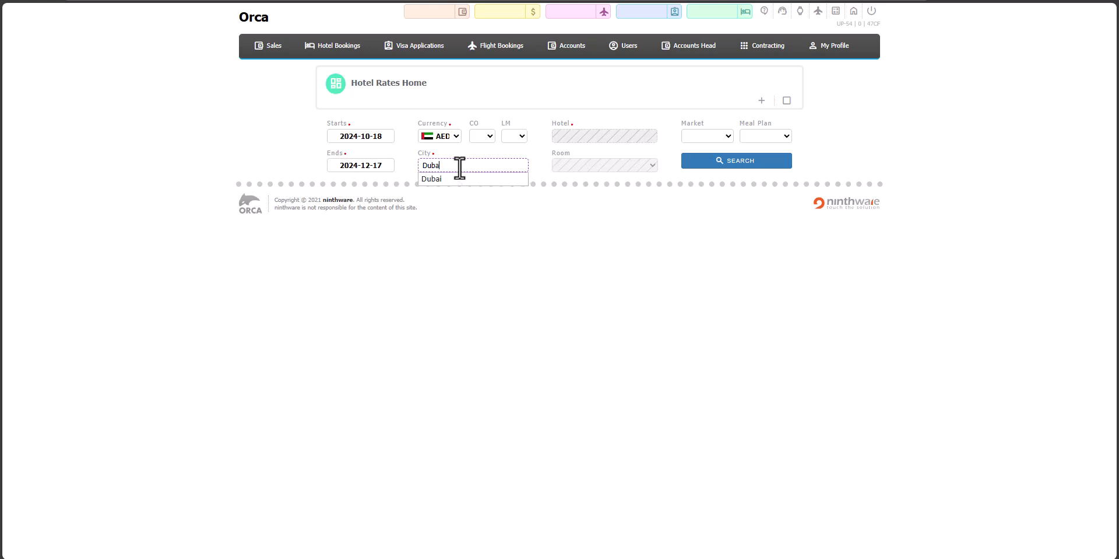
left_click(459, 179)
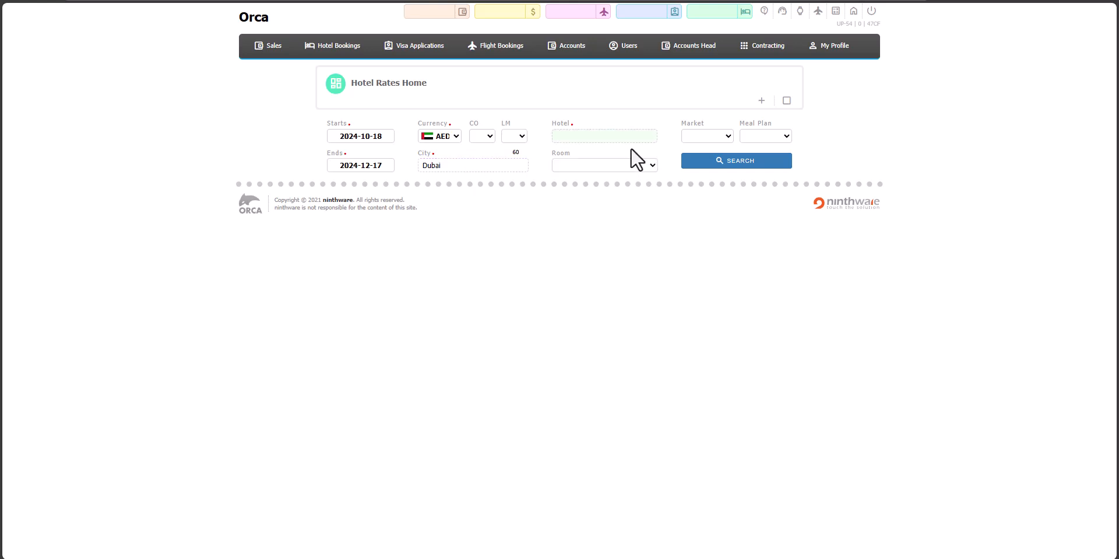
- Choose Rose Rayhaan by Rotana as the hotel and search for its rates
type("Rose")
left_click(612, 151)
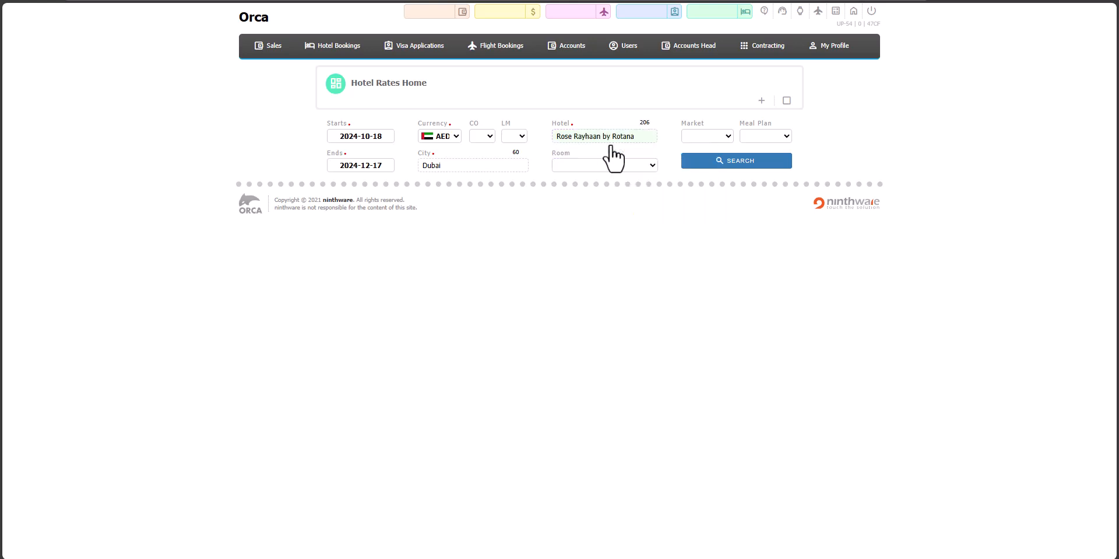
left_click(730, 162)
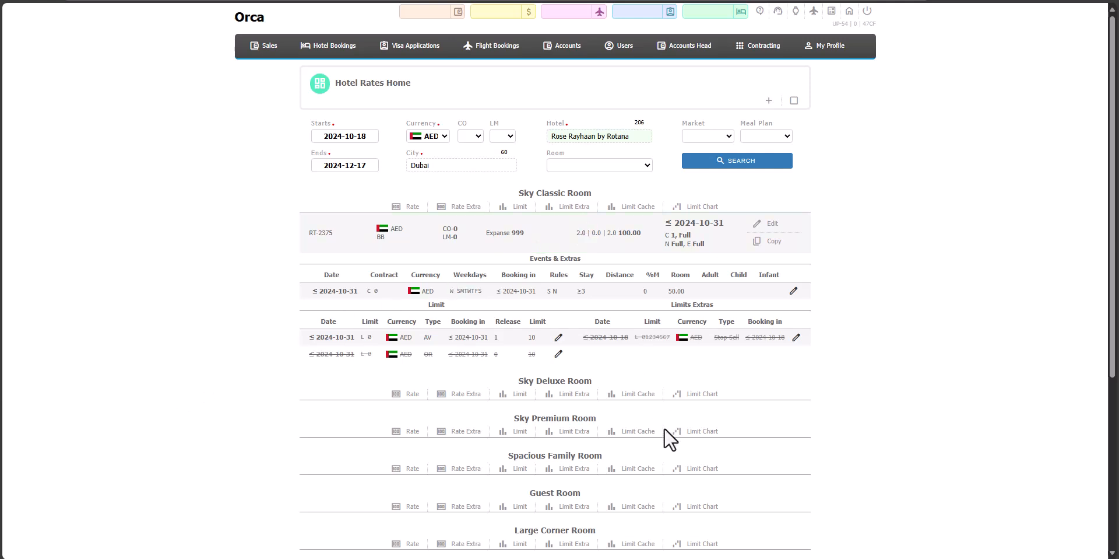
left_click(642, 165)
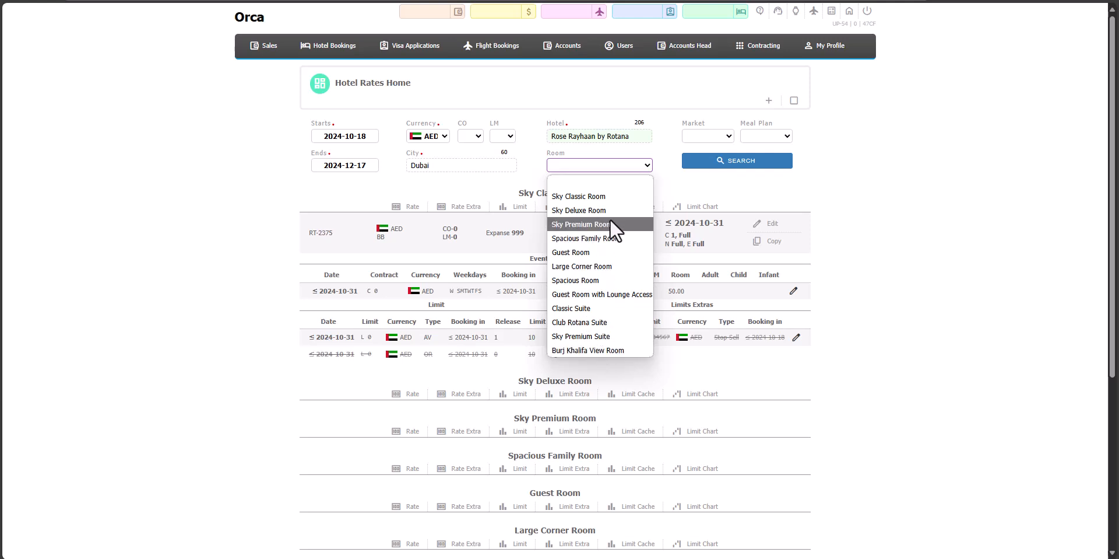
left_click(914, 222)
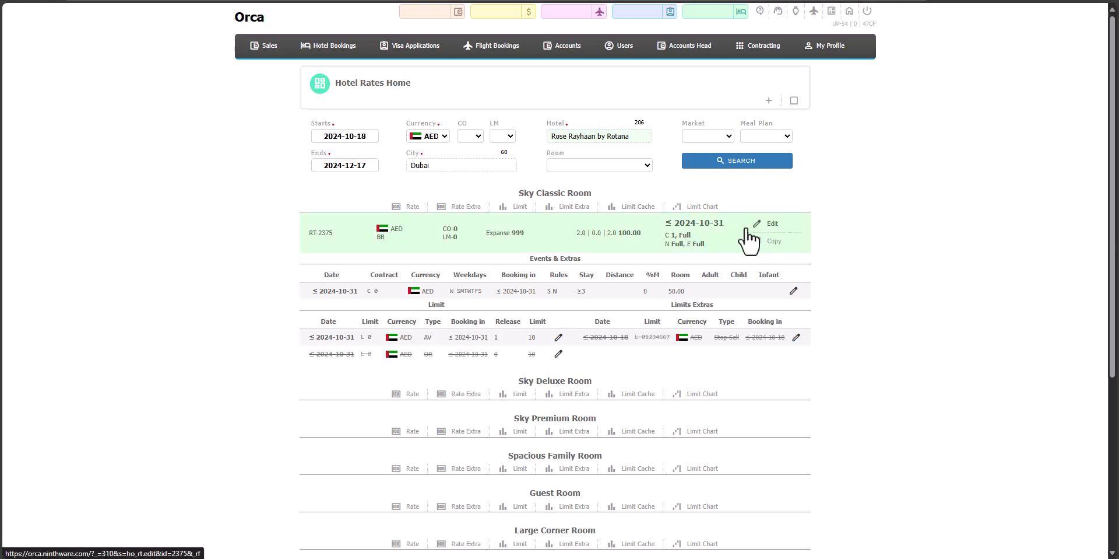
- Start a new rate for the Sky Classic Room and set its creditor to Expanse
left_click(411, 209)
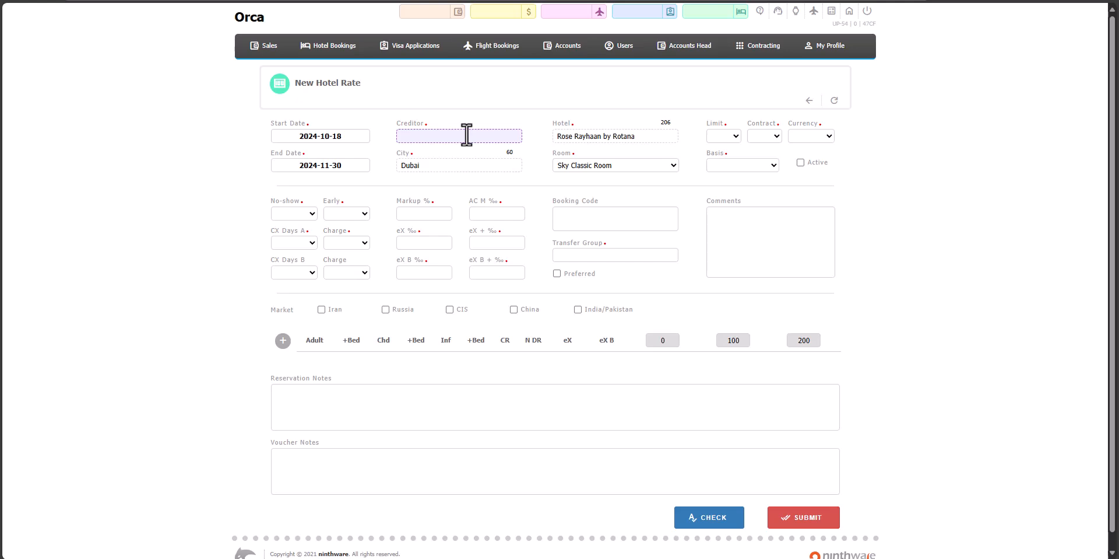
type("exp")
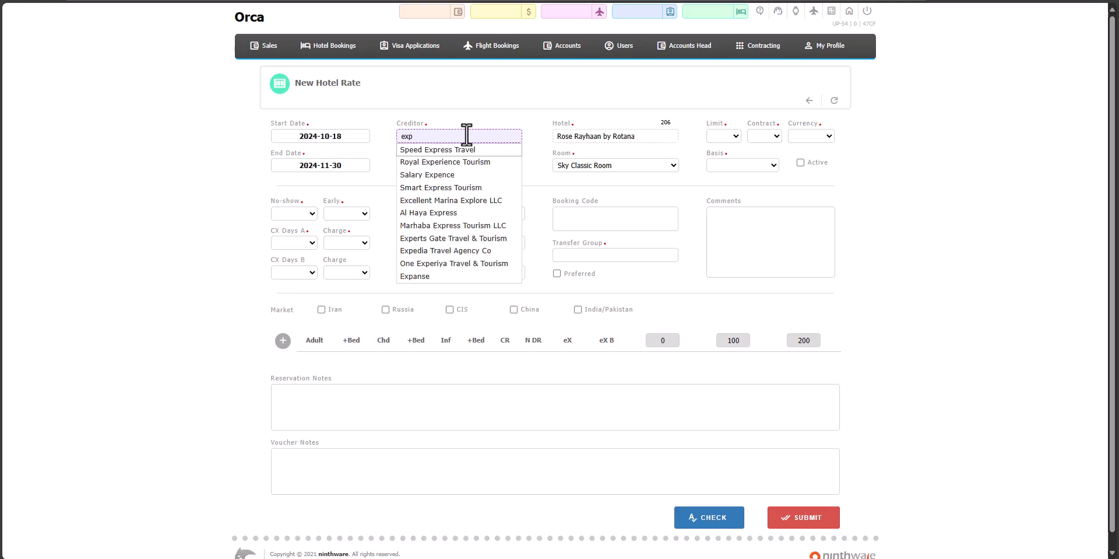
left_click(435, 276)
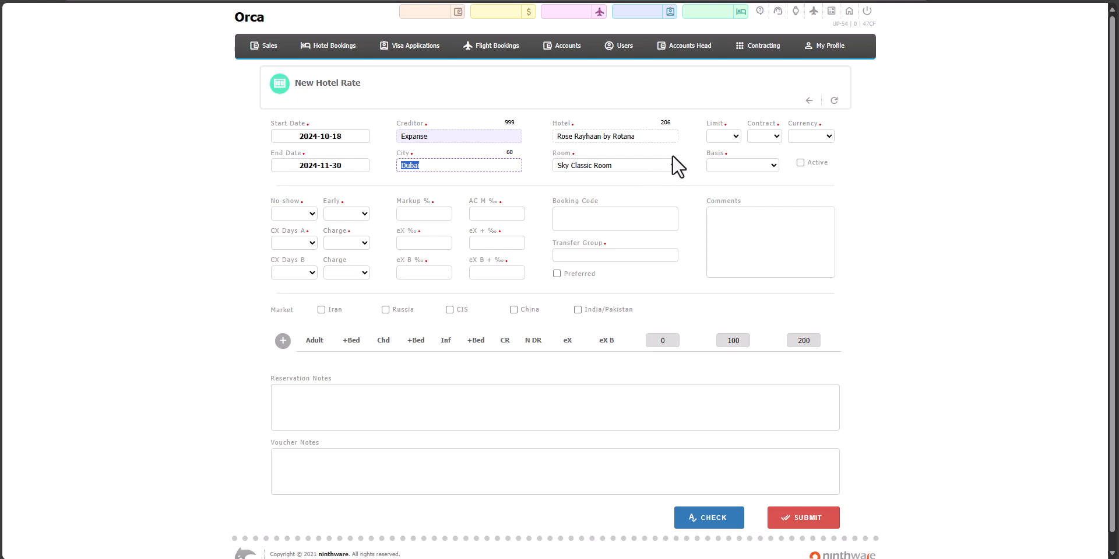
- Set the new hotel rate's limit to 0 and its contract to 1
left_click(729, 138)
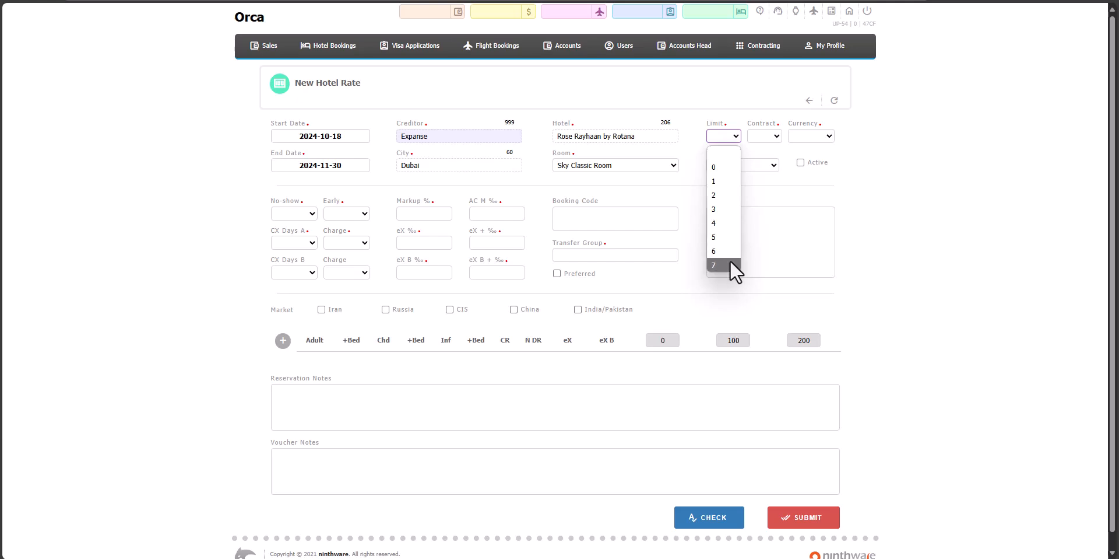
left_click(726, 167)
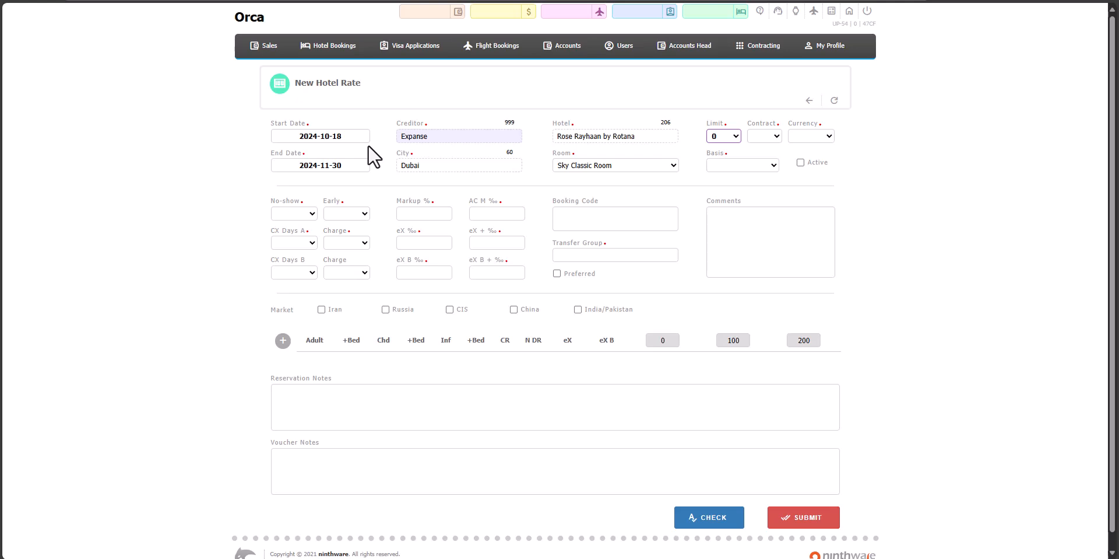
left_click(769, 135)
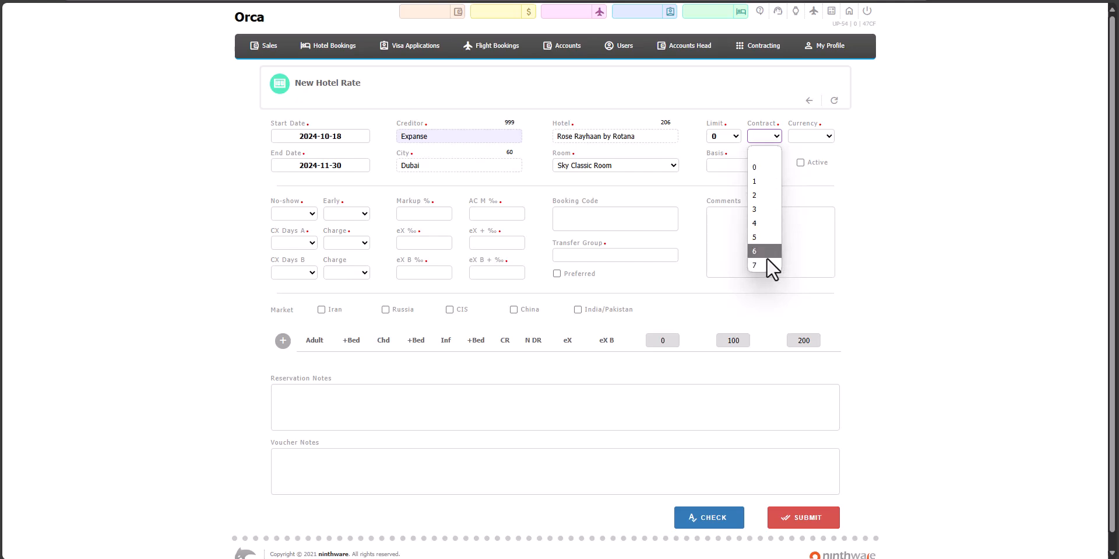
left_click(770, 166)
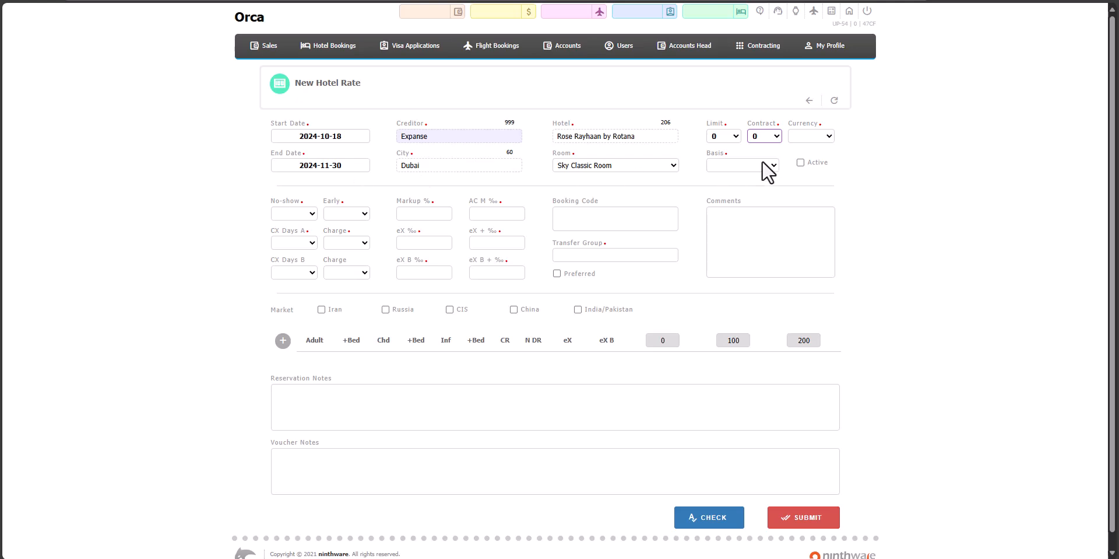
left_click(770, 138)
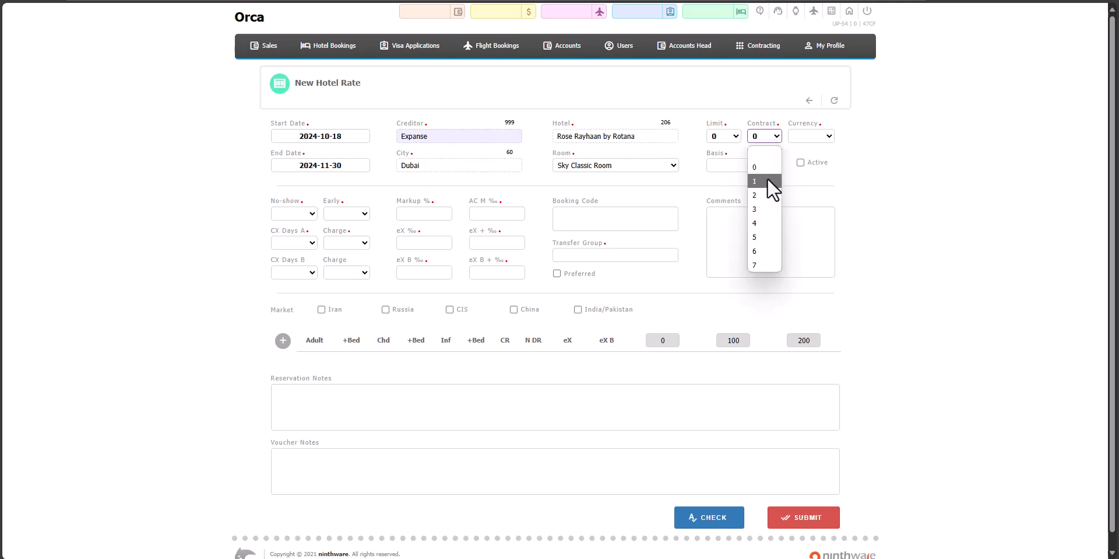
left_click(767, 181)
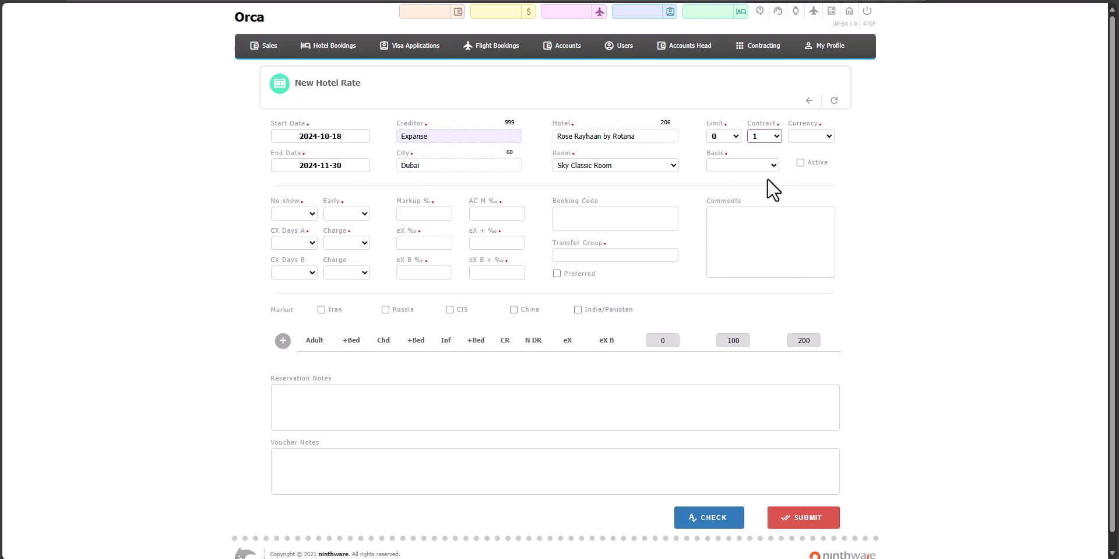
left_click(768, 138)
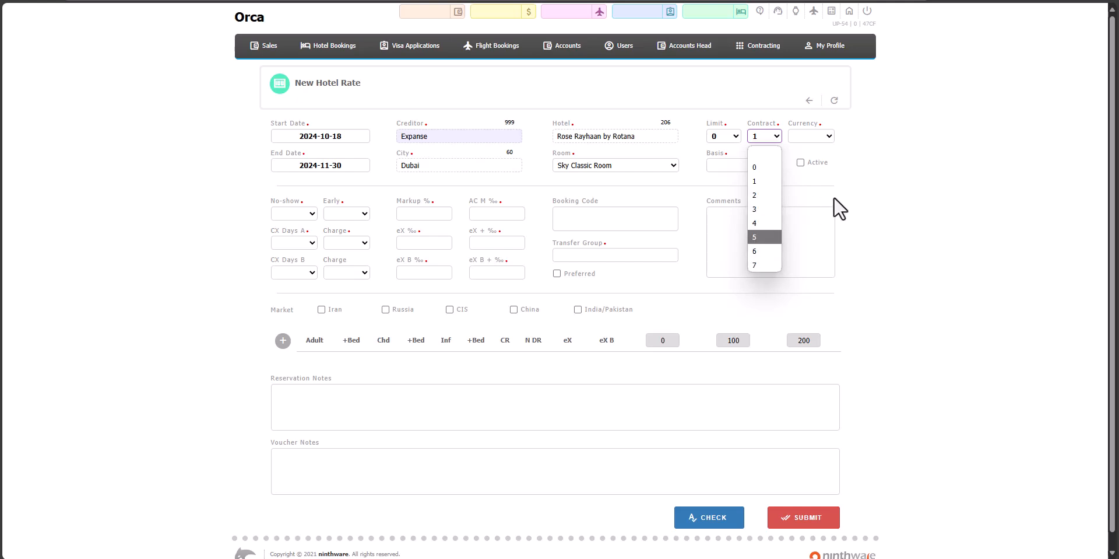
left_click(888, 199)
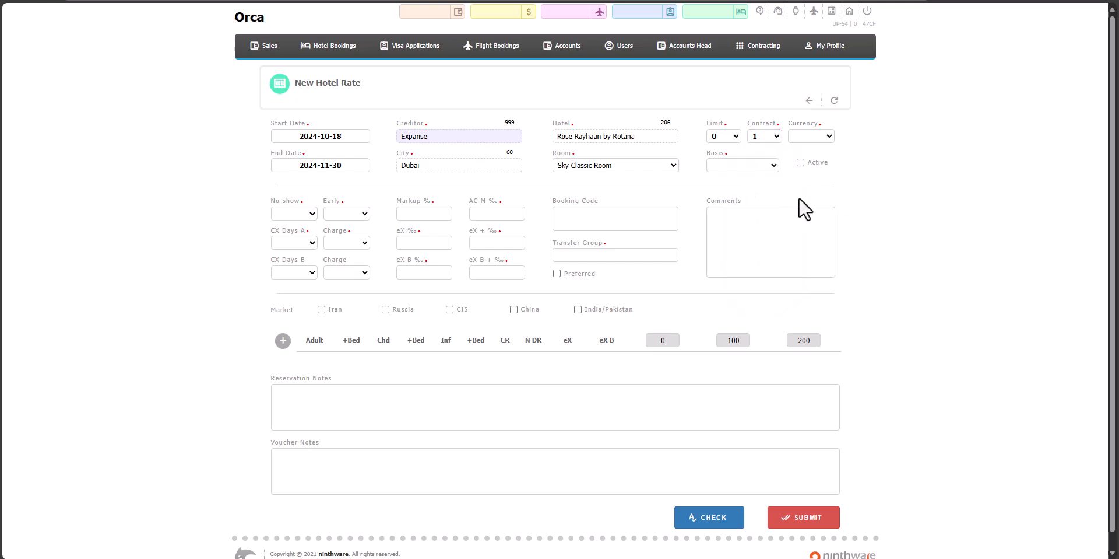
- Set the rate's currency to AED and its meal basis to Bed & Breakfast
left_click(811, 134)
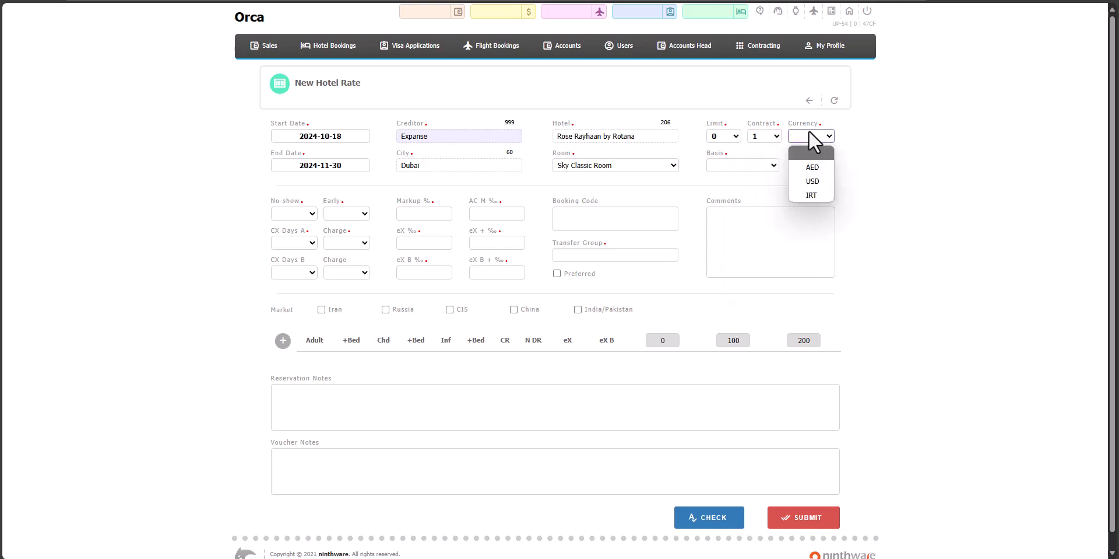
left_click(826, 163)
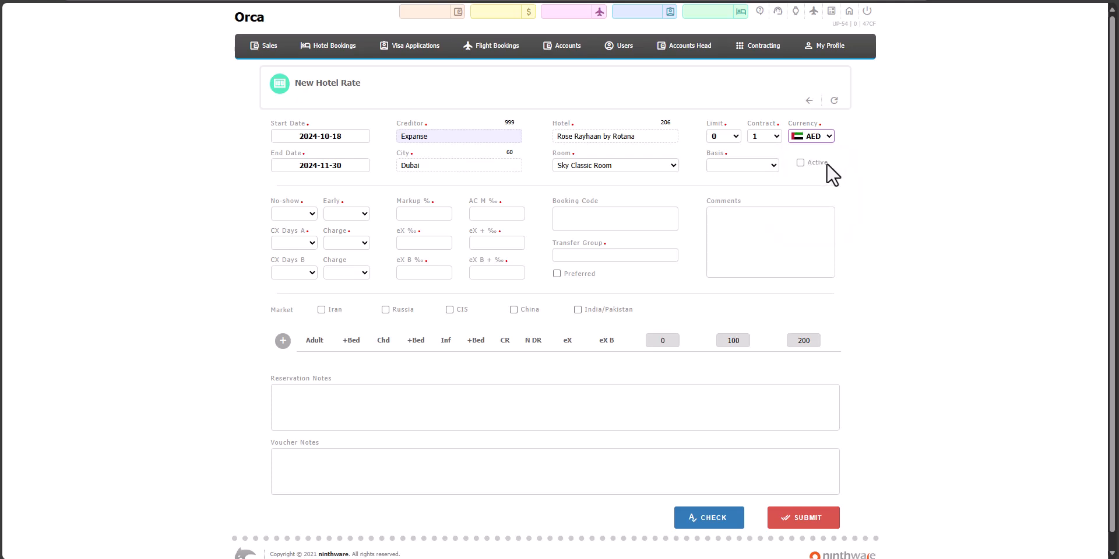
left_click(764, 166)
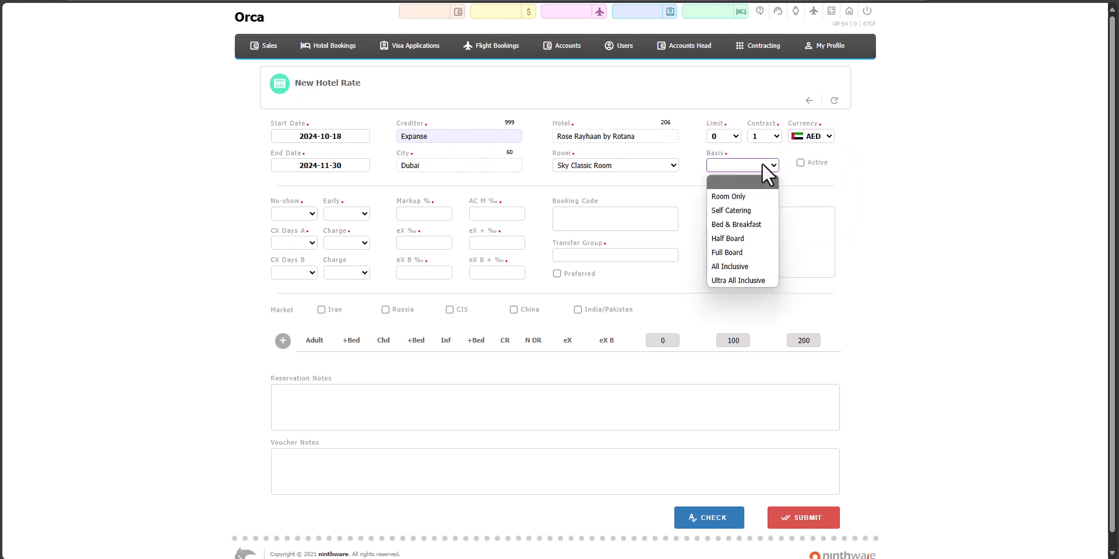
left_click(761, 224)
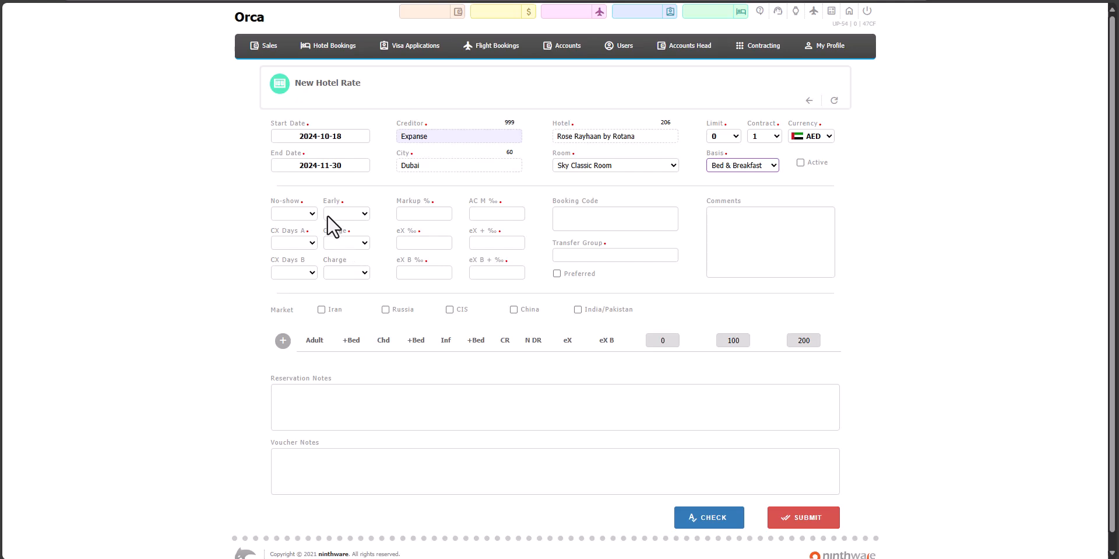
- Set the rate's No-show charge to Full and its Early charge to 1 Night
left_click(312, 213)
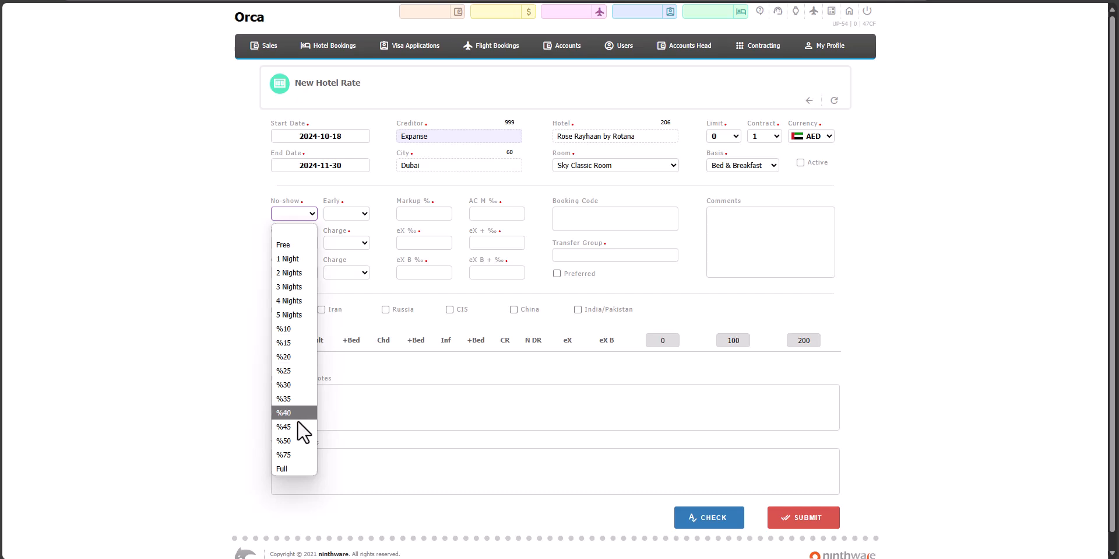
left_click(296, 467)
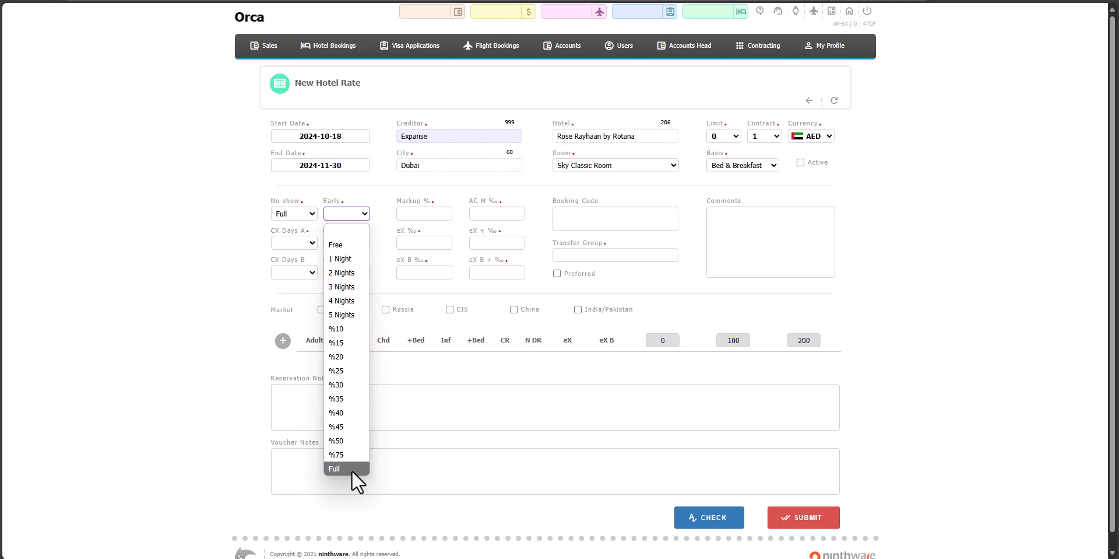
left_click(355, 264)
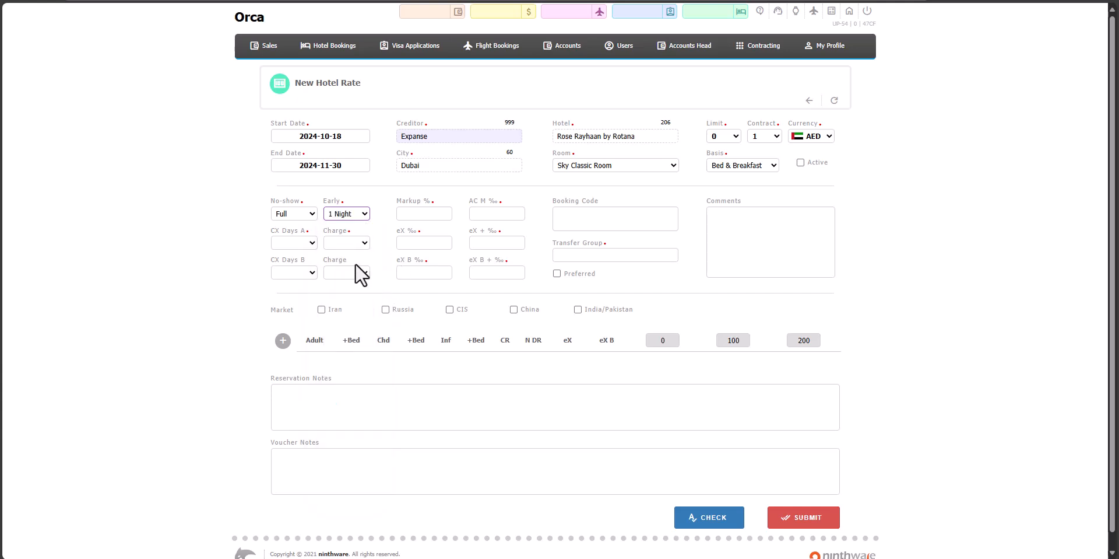
- Set CX Days A to 3 for the new hotel rate
left_click(302, 240)
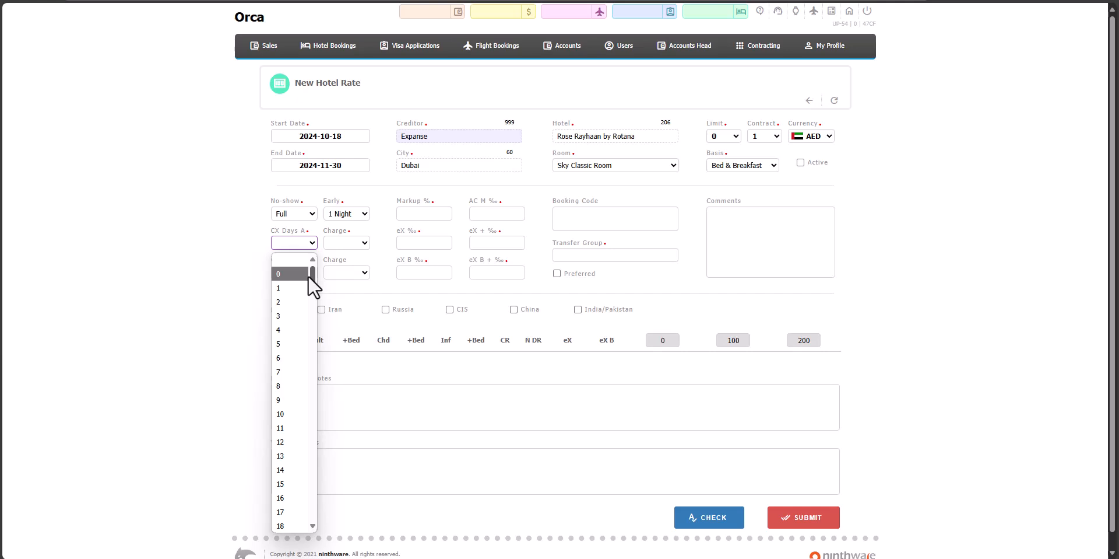
scroll(306, 435, "down", 3)
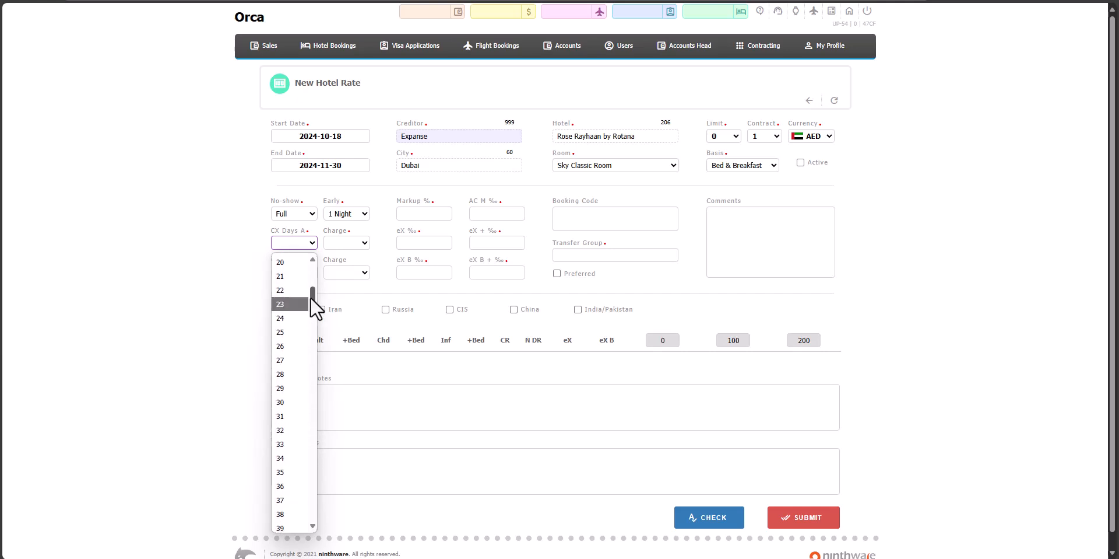
left_click_drag(310, 297, 309, 265)
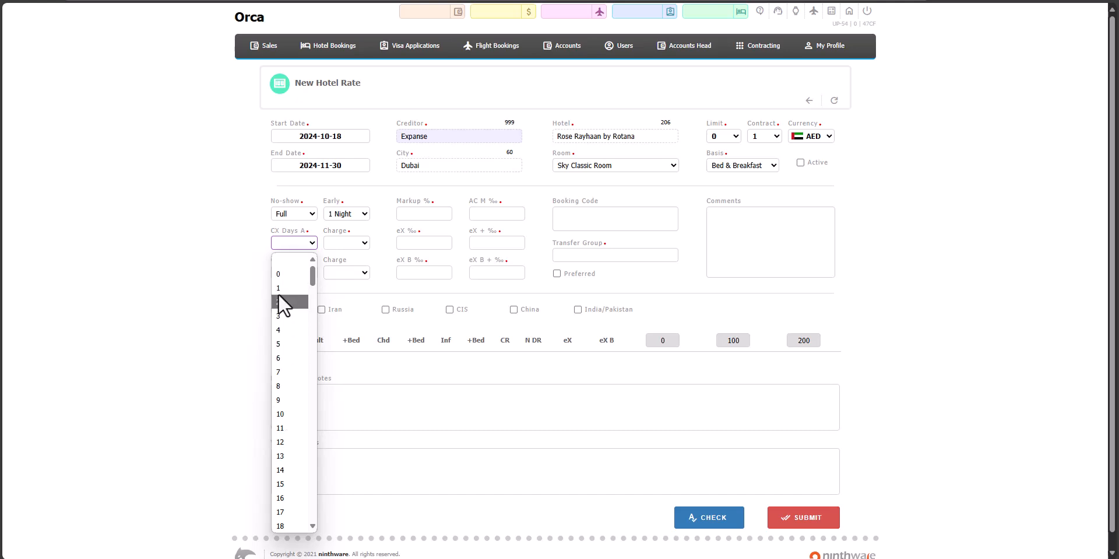
left_click(283, 317)
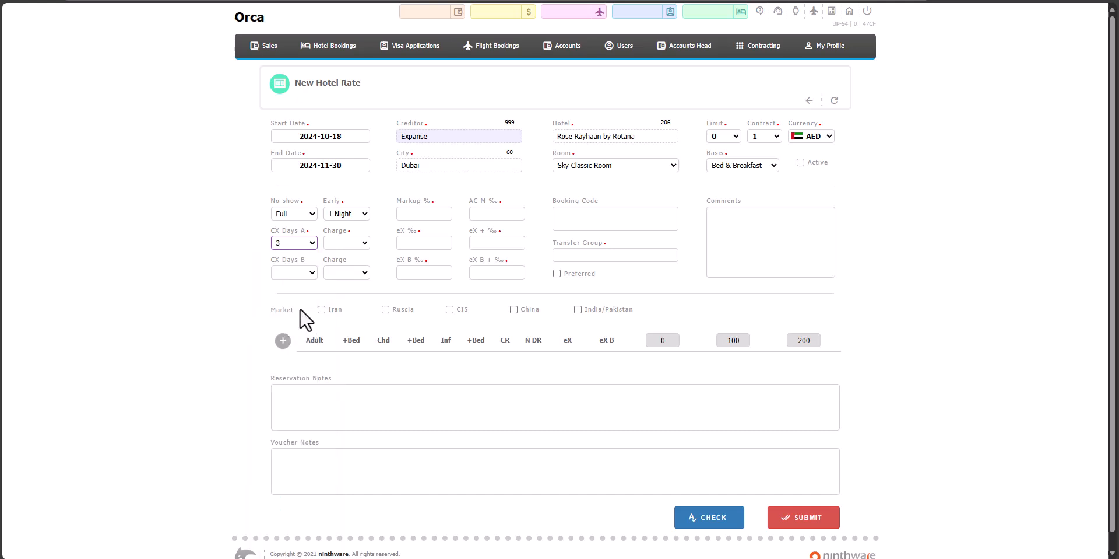
left_click(362, 243)
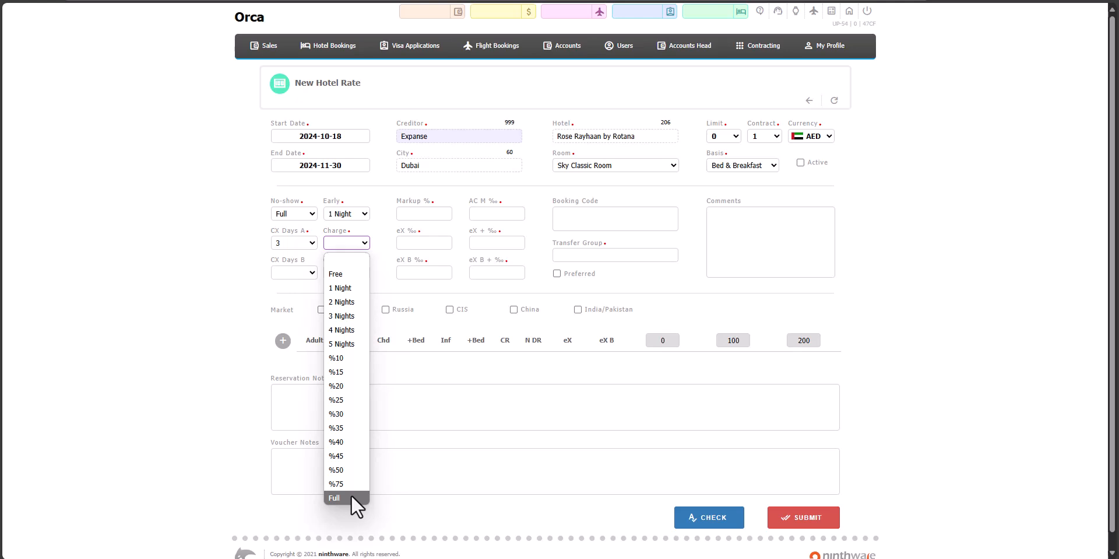
left_click(200, 302)
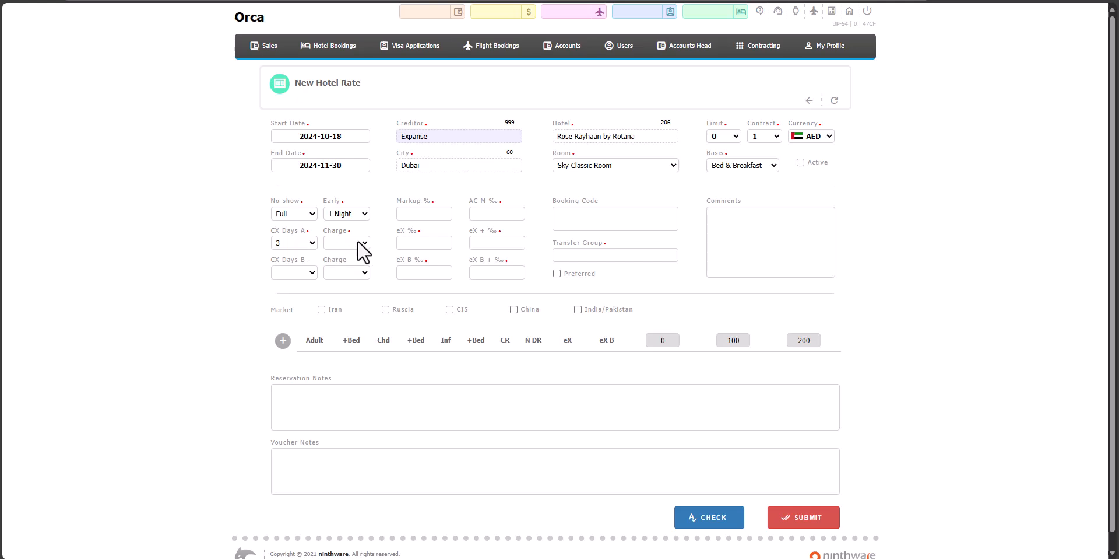
left_click(299, 273)
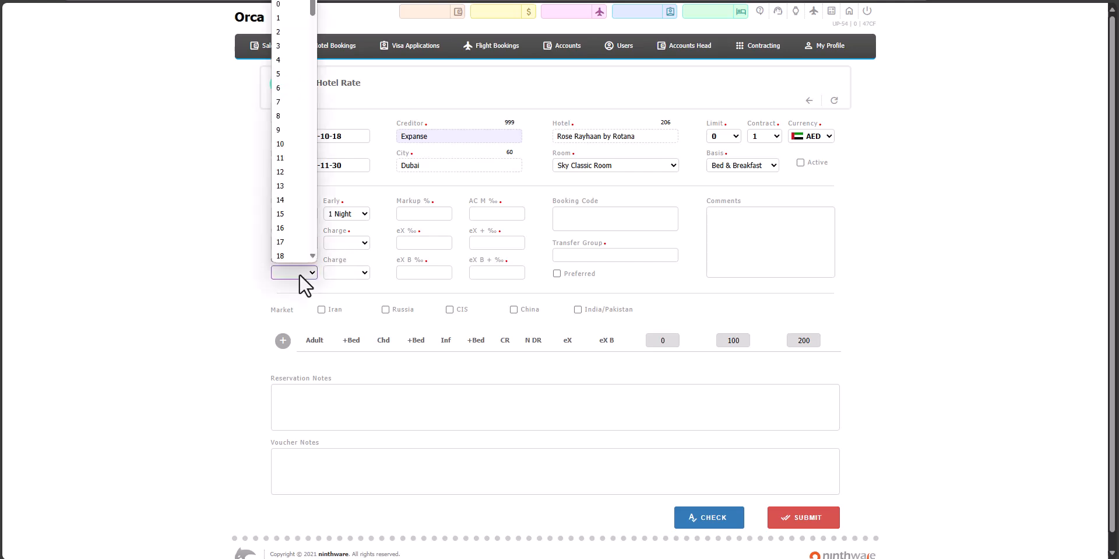
left_click(183, 293)
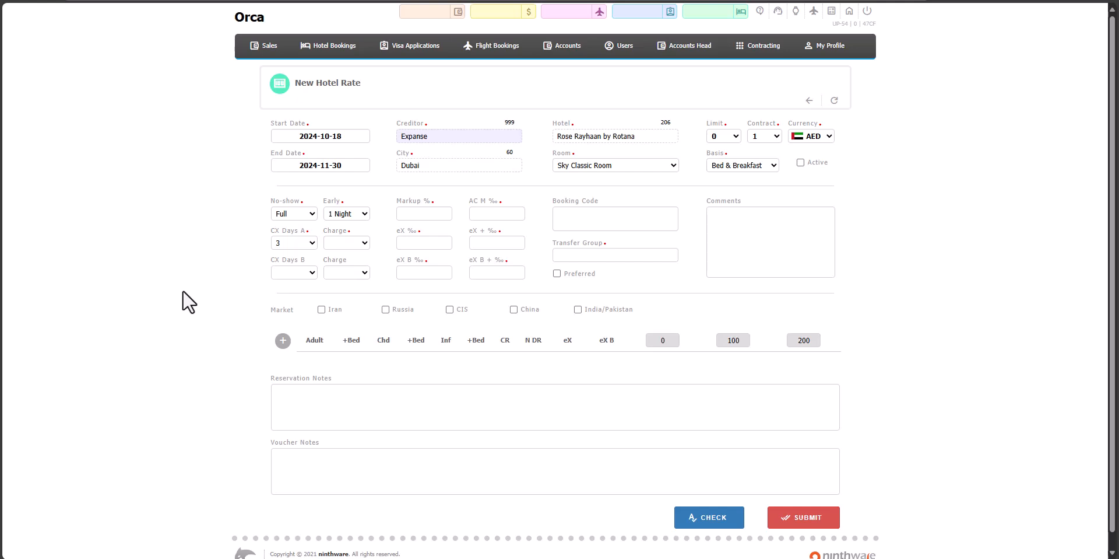
- Select Iran as the rate's market and add a first occupancy price row
left_click(583, 215)
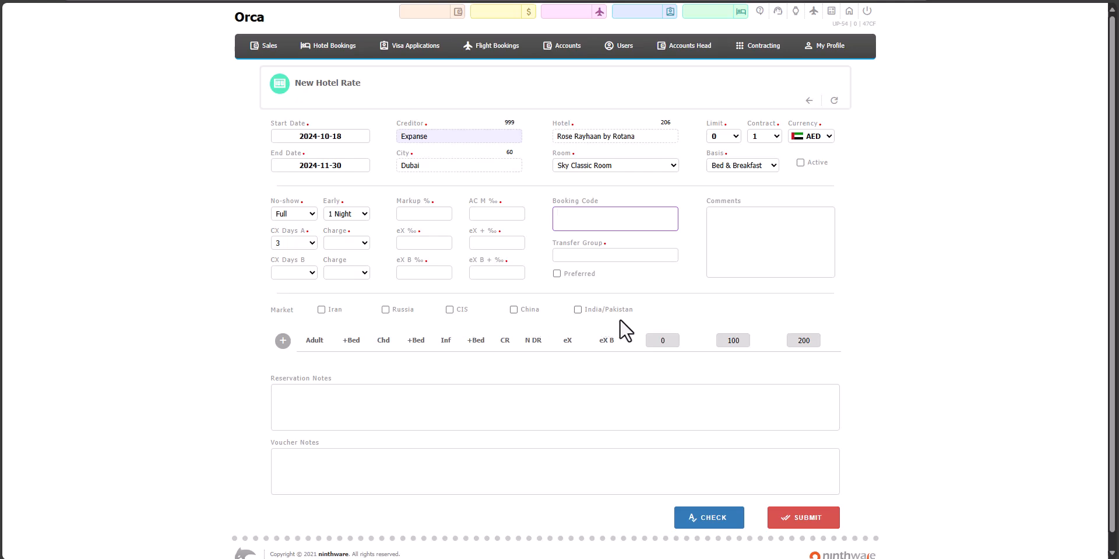
left_click(322, 309)
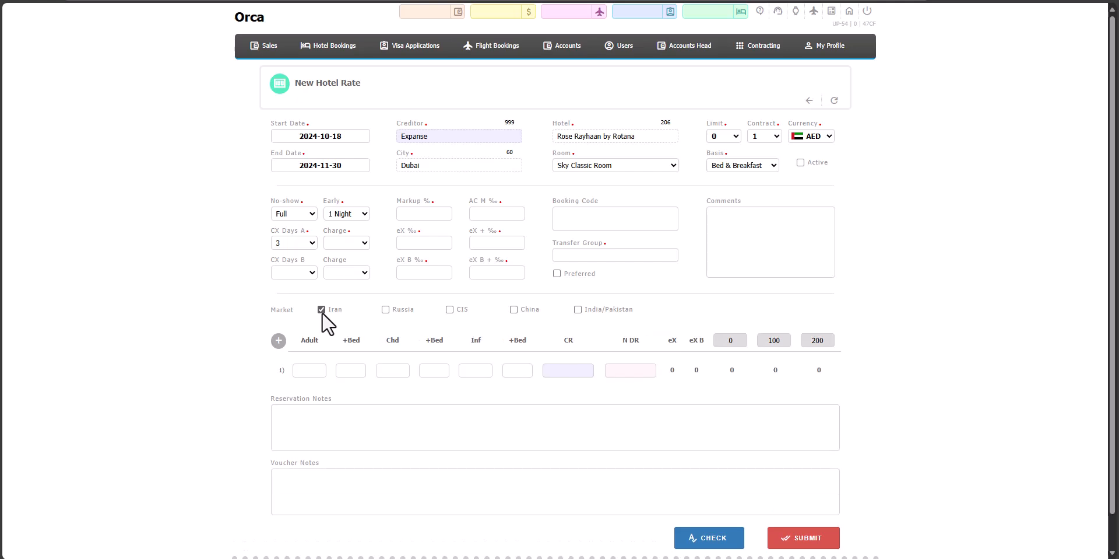
- Set the first price row's occupancy to 2 adults and 2 infants, with 0 children and no extra beds
left_click(308, 370)
left_click(348, 370)
type("0")
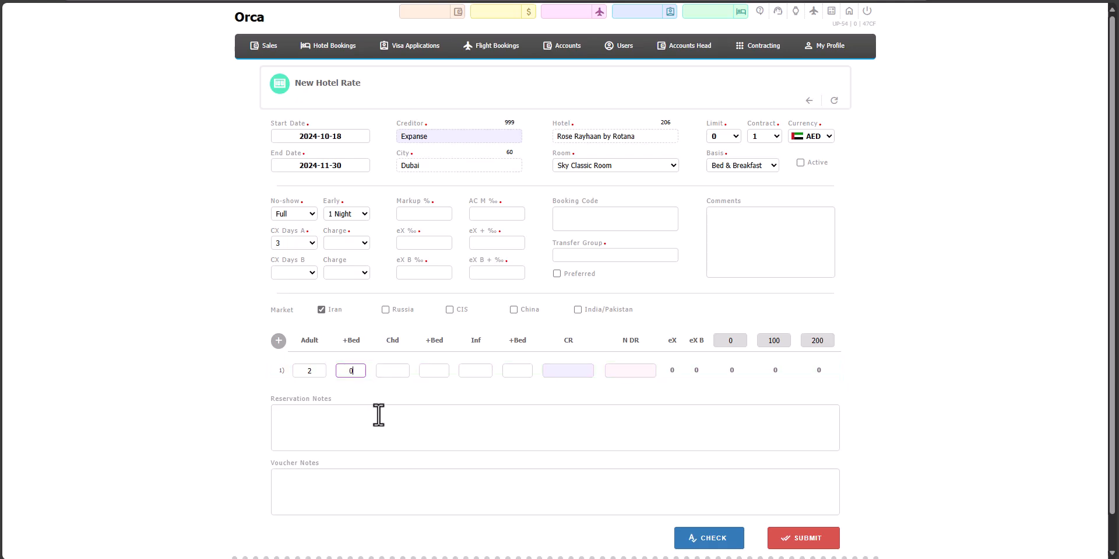
left_click(393, 371)
type("0")
left_click(431, 370)
type("0")
left_click(476, 371)
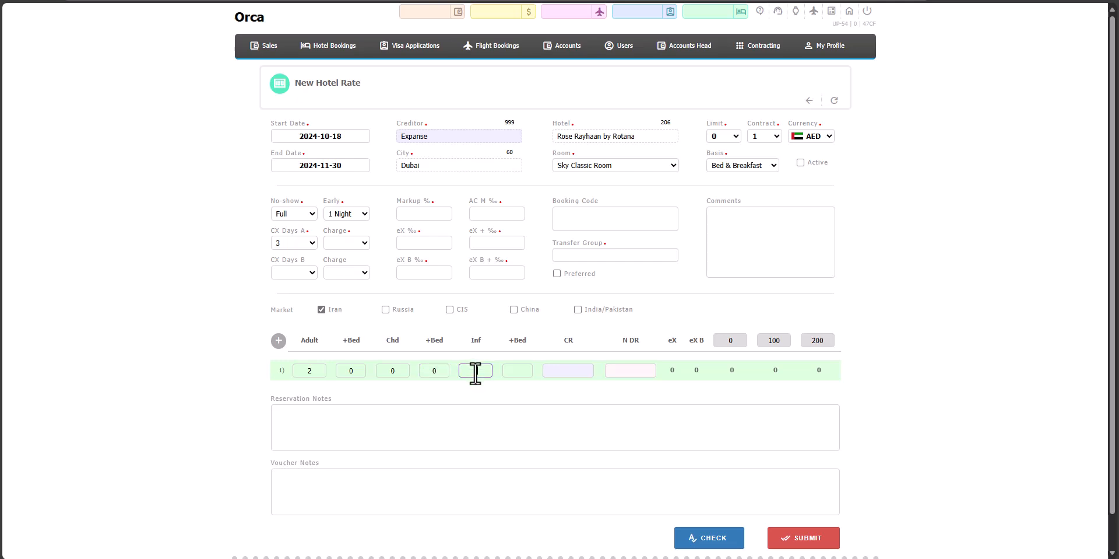
type("2")
left_click(516, 373)
- Enter 100 as both the CR and N DR prices of the first occupancy row
left_click(572, 371)
type("100")
left_click(623, 371)
type("00")
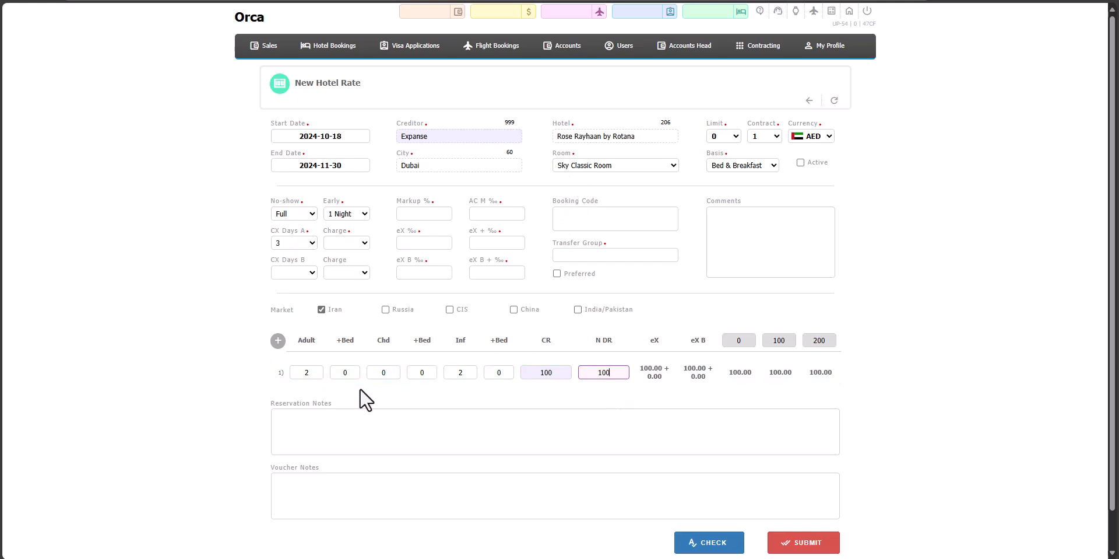
- Add a second occupancy row for 3 adults with 1 extra bed, 0 children and 2 infants without extra beds
left_click(278, 341)
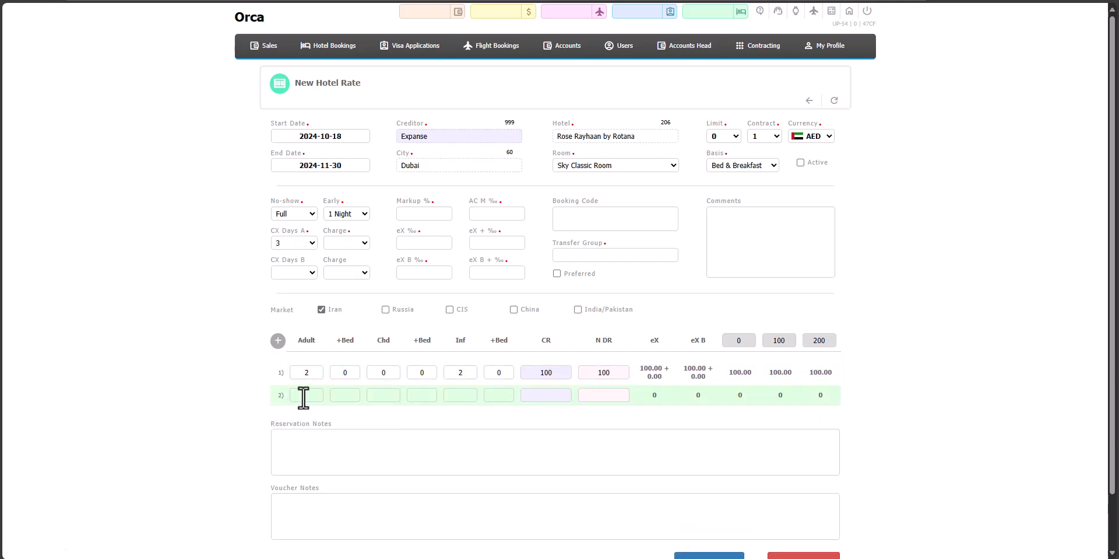
left_click(303, 396)
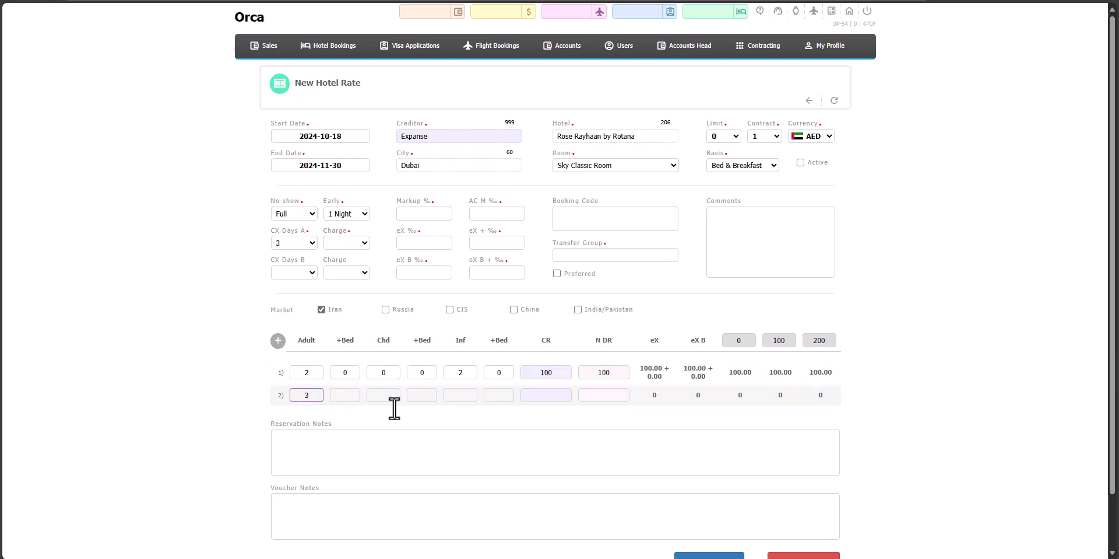
left_click(320, 395)
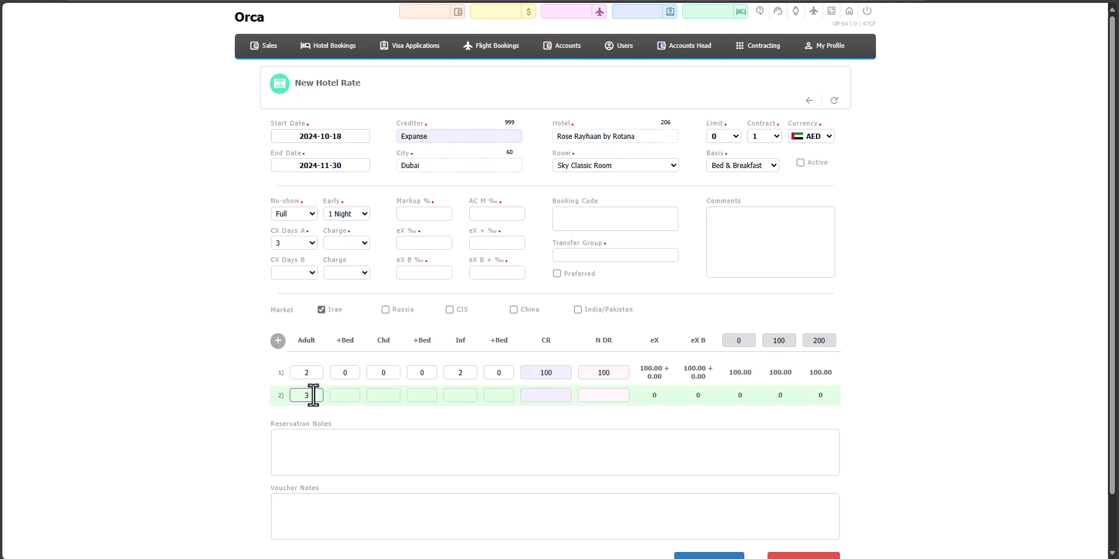
left_click(345, 395)
type("1")
left_click(379, 396)
type("0")
left_click(433, 394)
type("0")
left_click(459, 396)
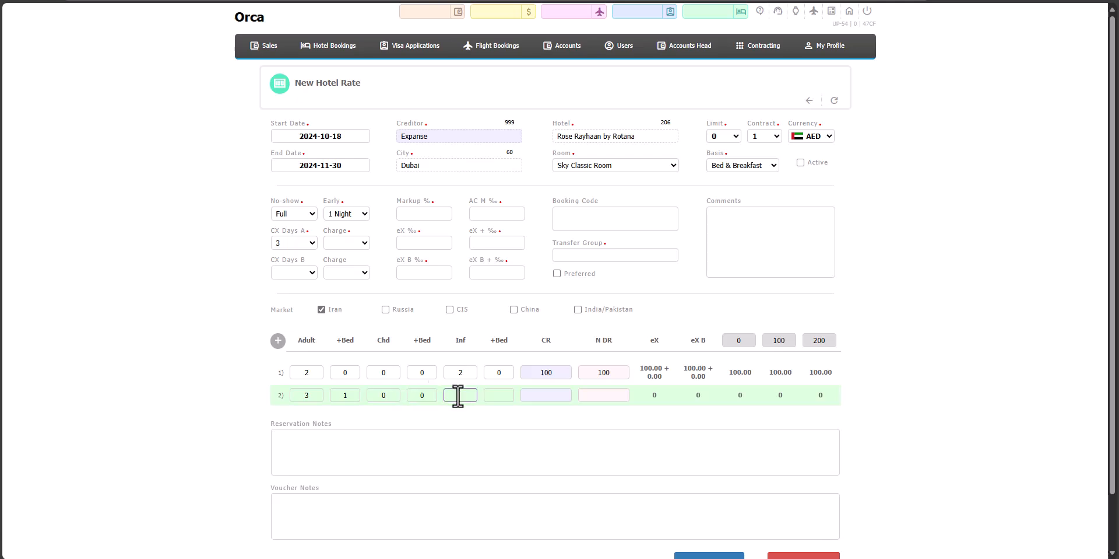
left_click(506, 397)
type("0")
- Enter 150 as both the CR and N DR prices of the second occupancy row
left_click(543, 399)
type("150")
left_click(608, 395)
type("150")
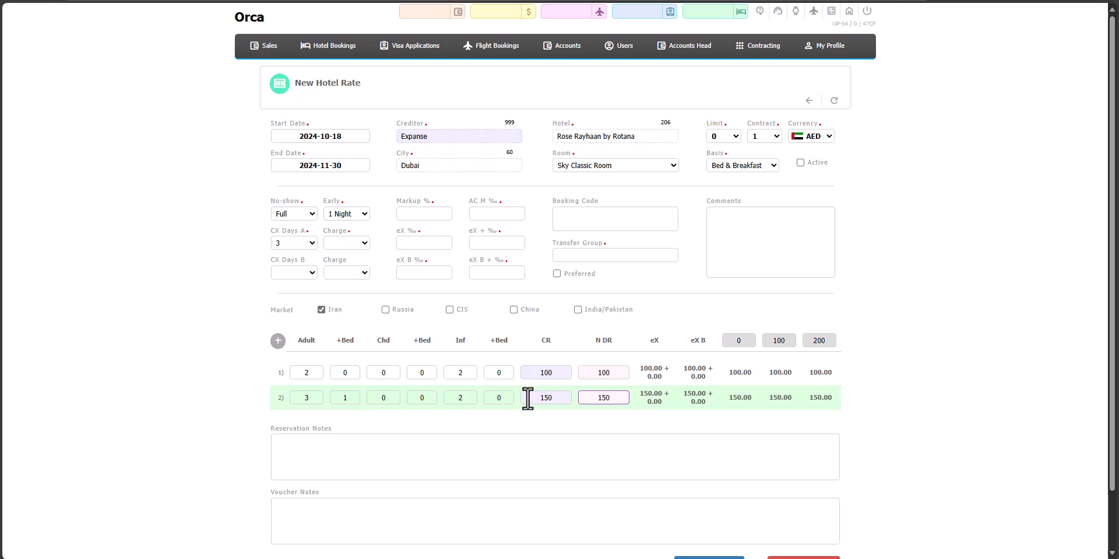
left_click(638, 398)
- Set the rate's Markup to 200
left_click(430, 214)
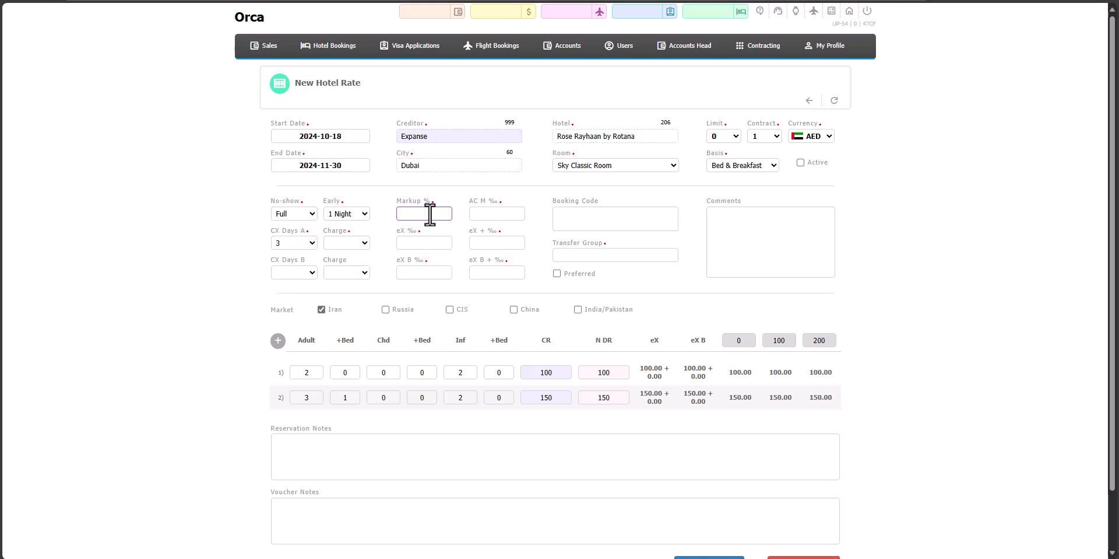
type("200")
left_click(556, 372)
- Set the rate's eX, eX +, eX B and eX B + values to 100 each
left_click(418, 244)
type("100")
key("Tab")
left_click(420, 273)
type("100")
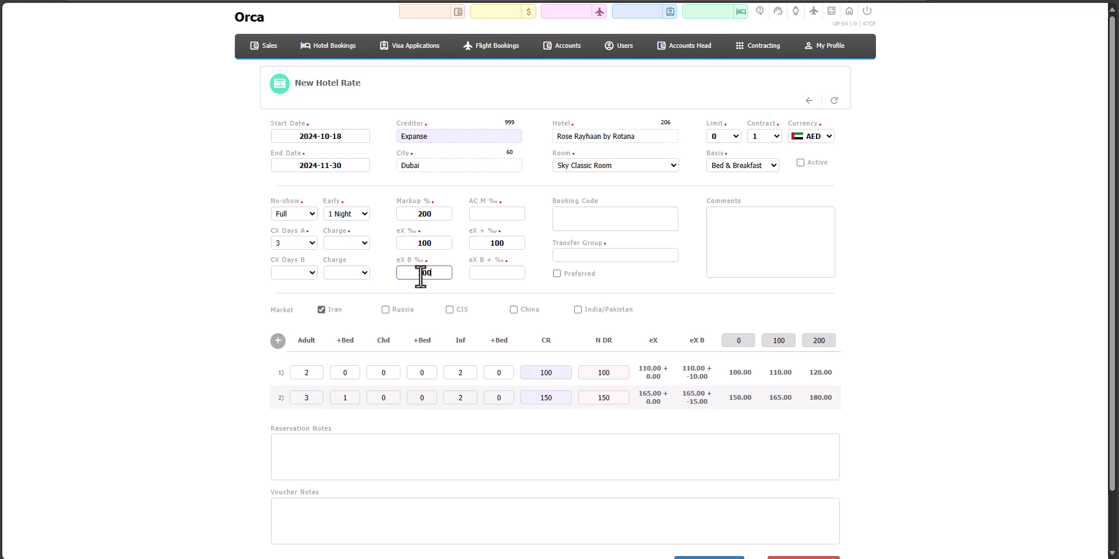
left_click(496, 273)
type("100")
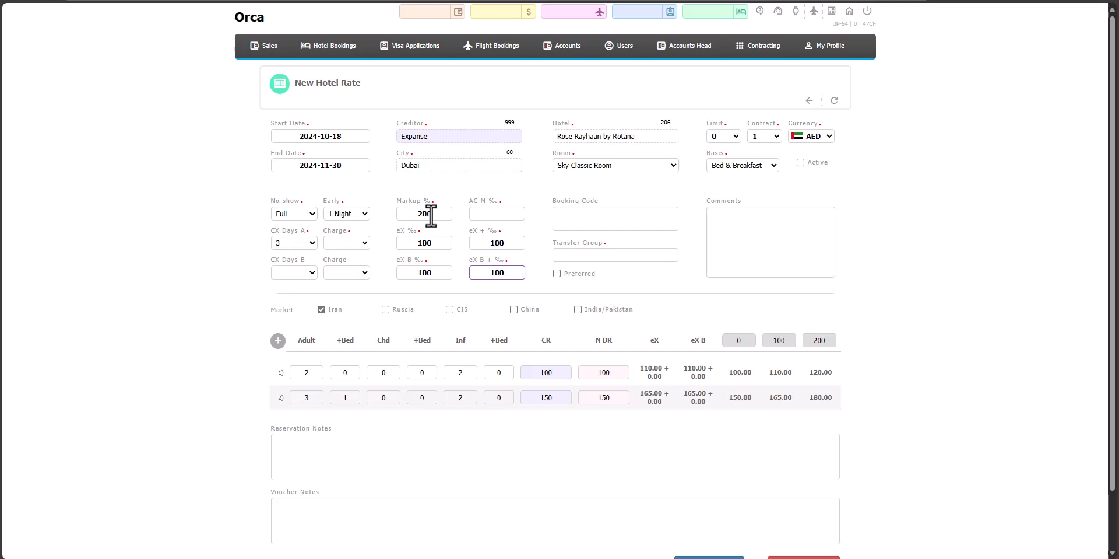
- Set the rate's Transfer Group to 0 and submit the new hotel rate
left_click(401, 242)
left_click(407, 271)
left_click(608, 257)
scroll(430, 465, "down", 1)
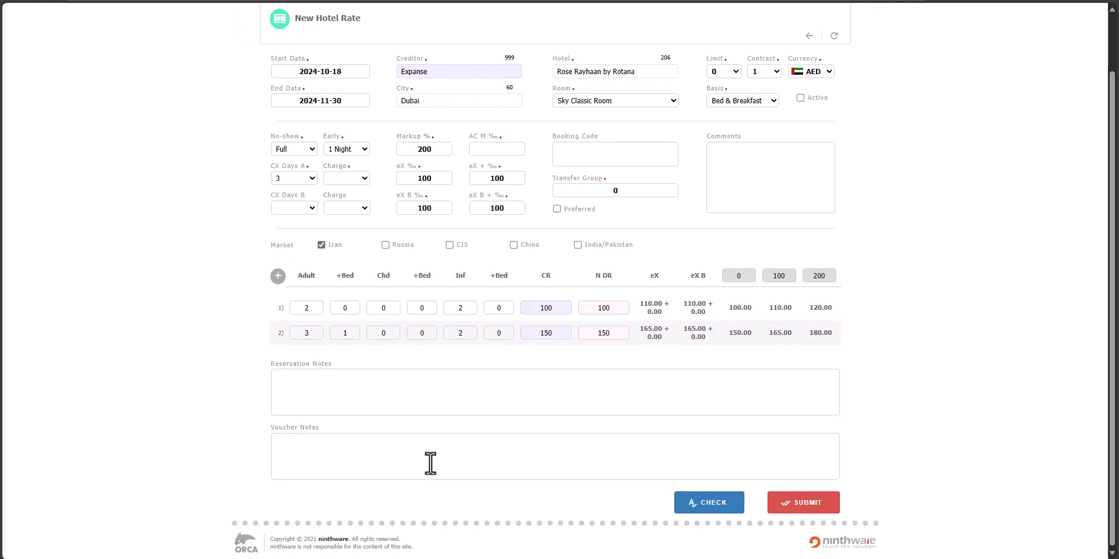
left_click(421, 391)
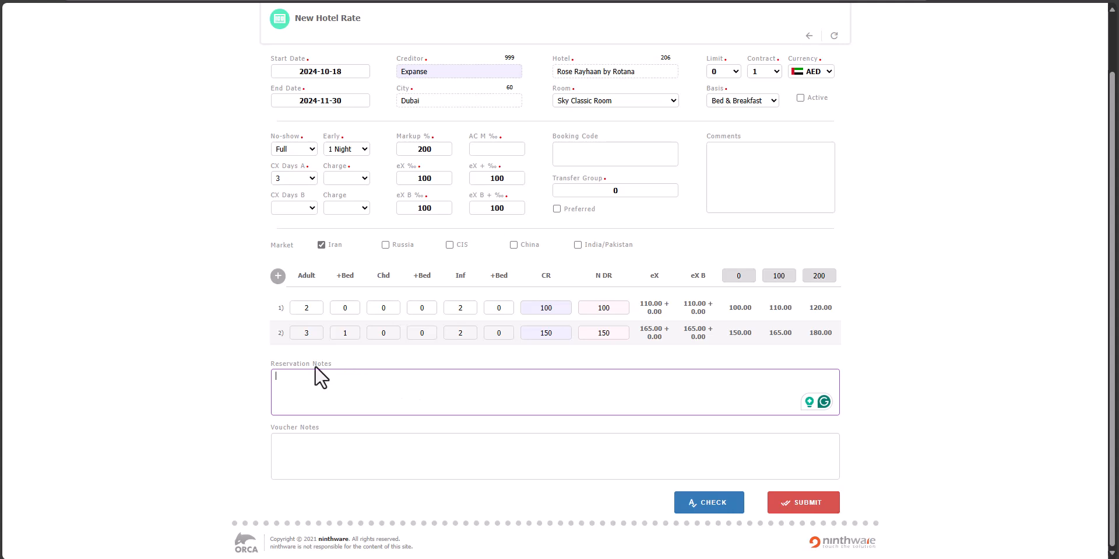
left_click(395, 461)
left_click(811, 502)
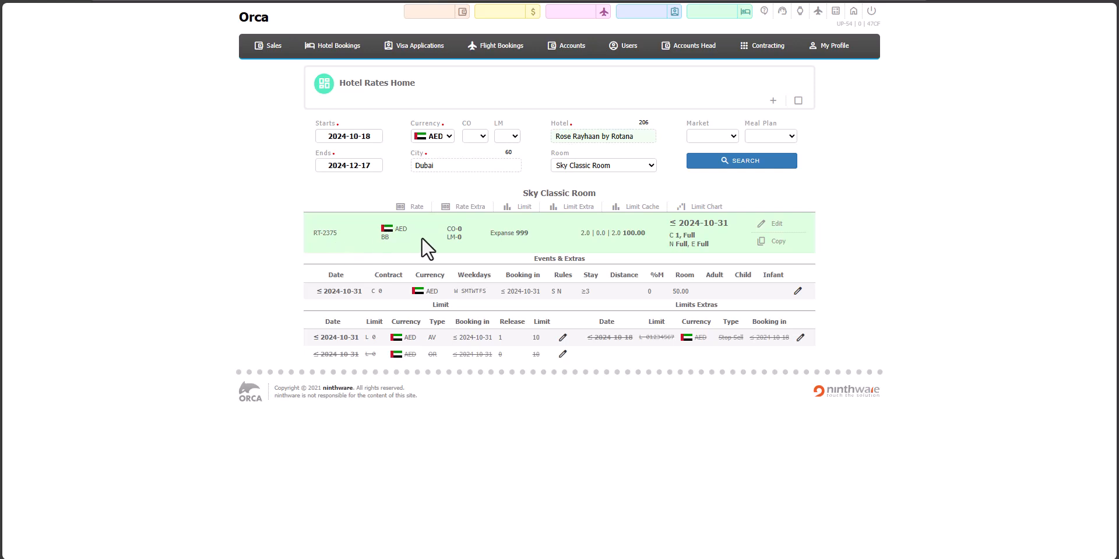
- Open a new hotel limit for the Sky Classic Room and set its currency to AED
left_click(518, 210)
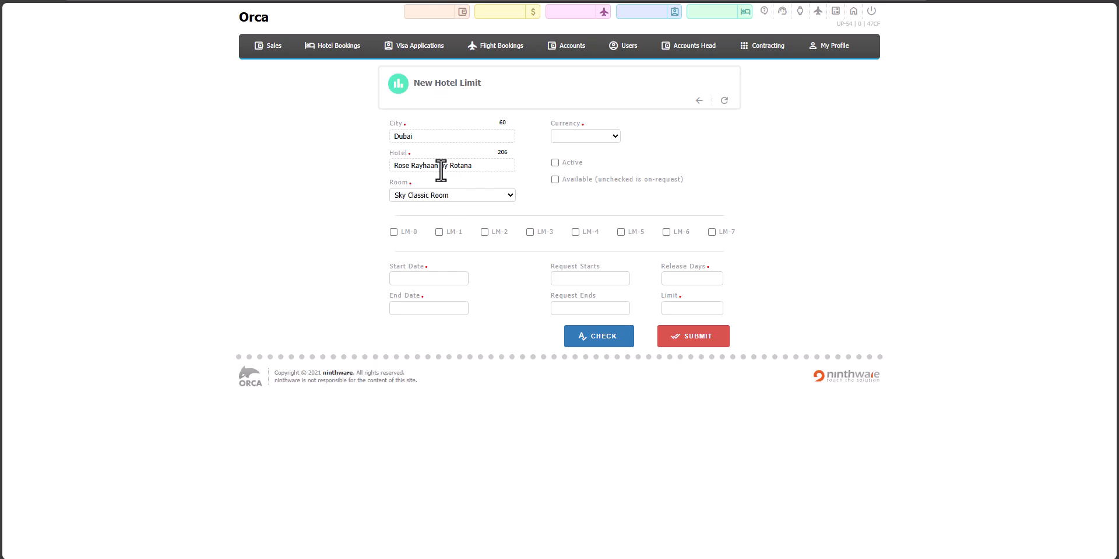
left_click(610, 136)
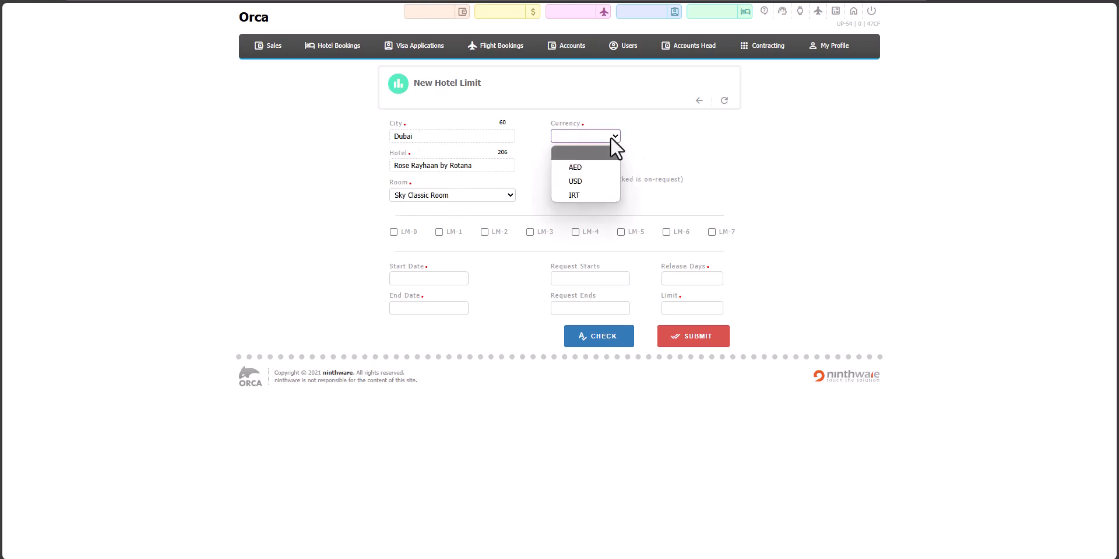
left_click(596, 167)
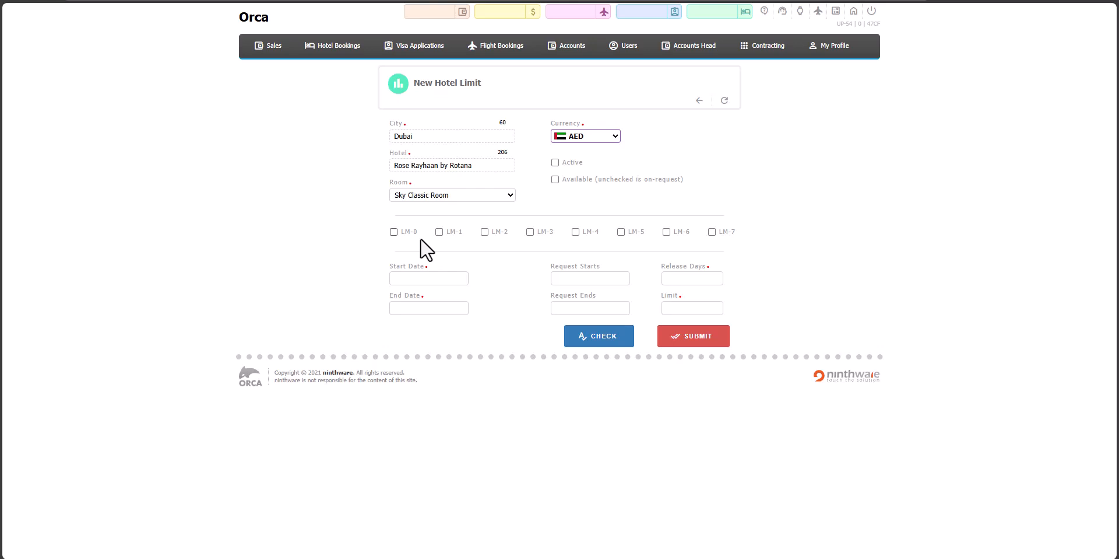
left_click(391, 233)
left_click(392, 233)
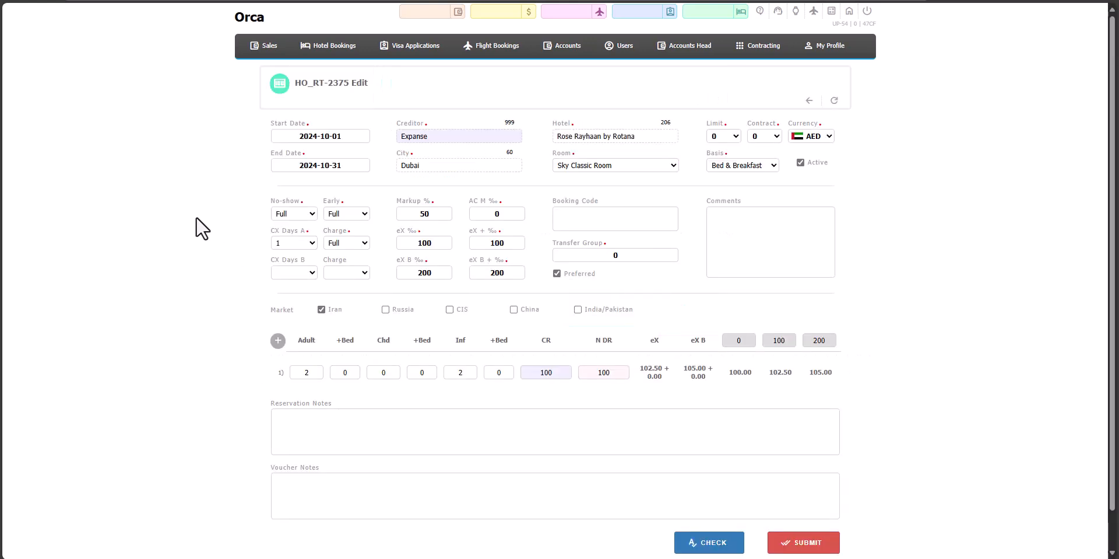
- Check the Limit number options in the edit form of the existing Sky Classic Room rate
left_click(732, 137)
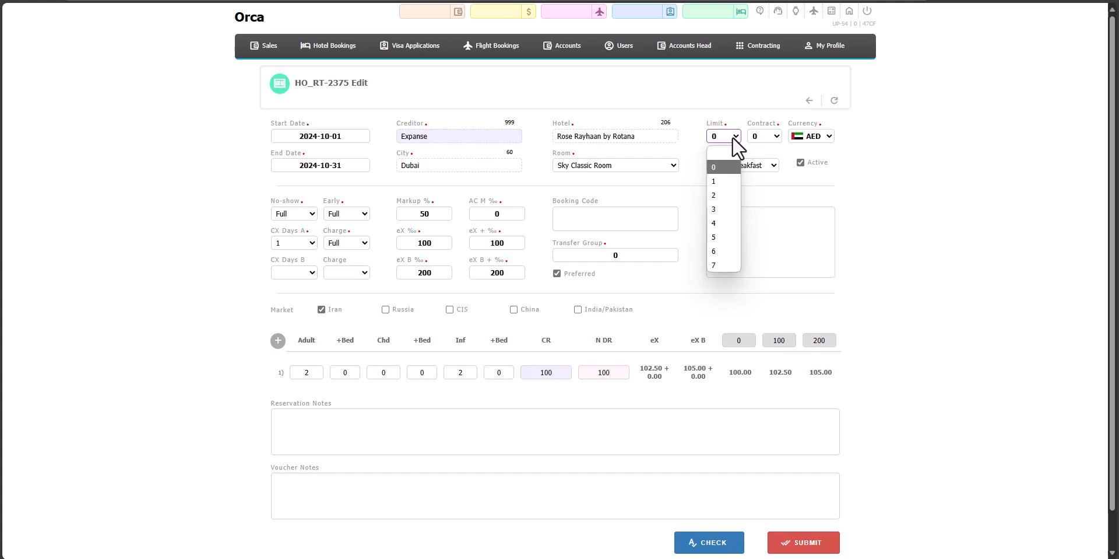
left_click(725, 180)
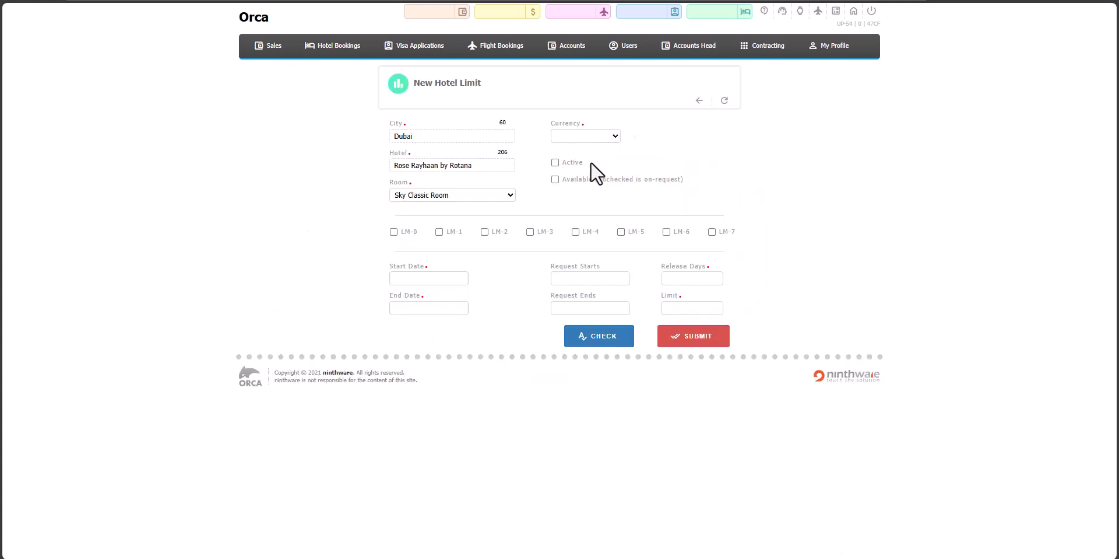
- Assign the new hotel limit to LM-0 and set its period from 2024-10-18 to 2024-10-31
left_click(439, 232)
left_click(434, 279)
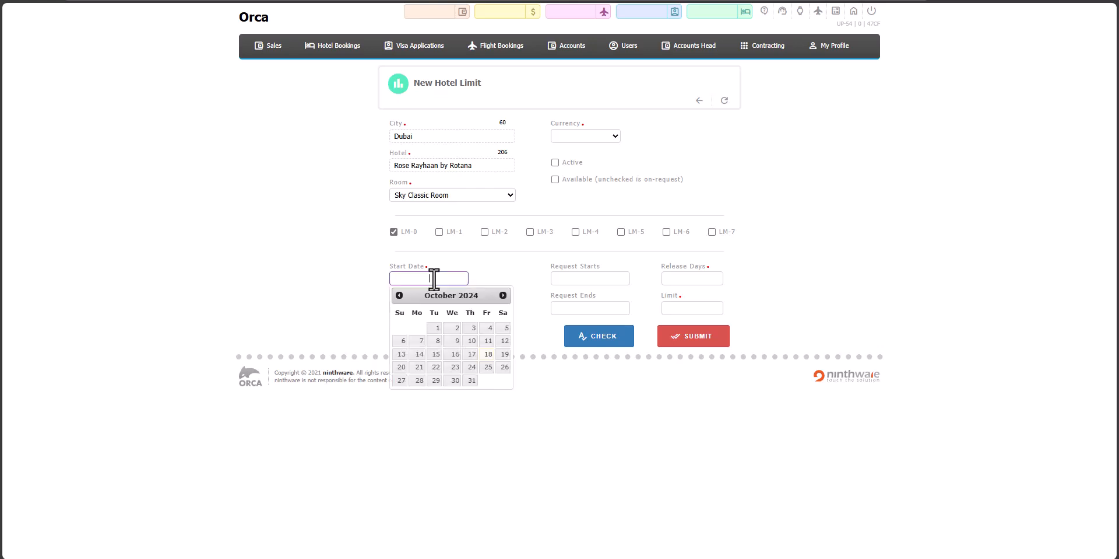
key("Return")
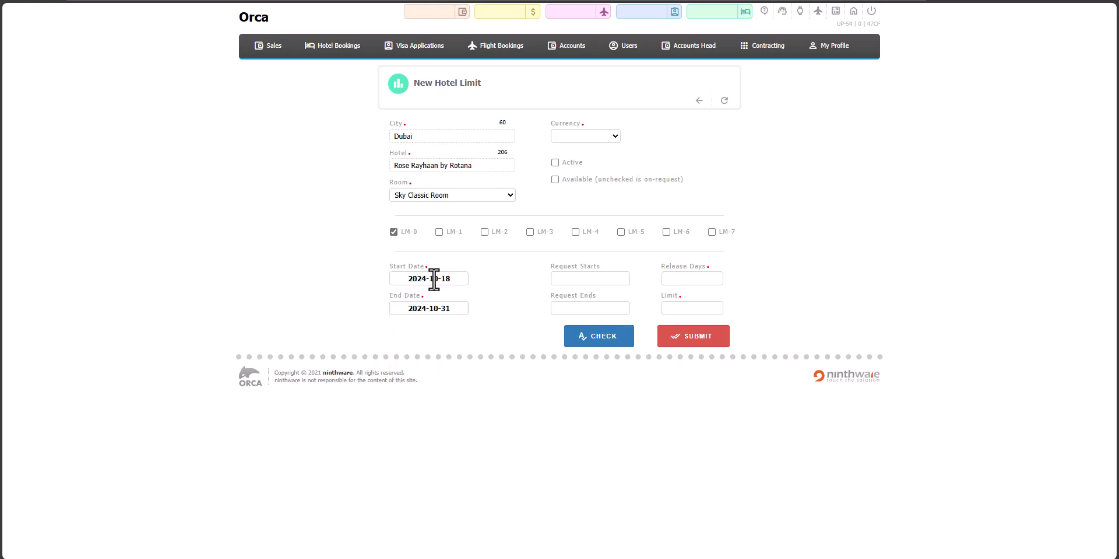
left_click(591, 278)
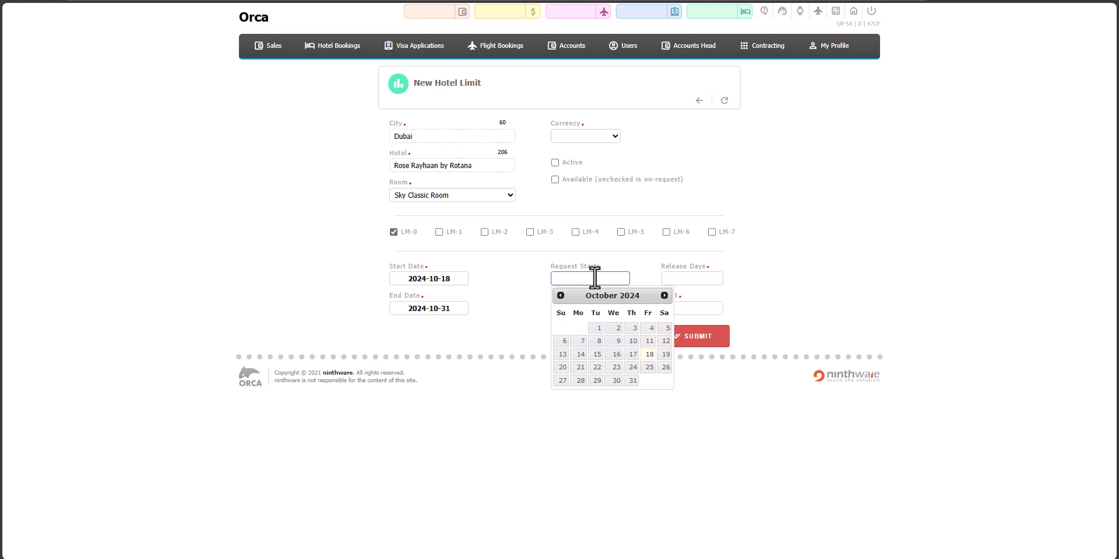
left_click(646, 269)
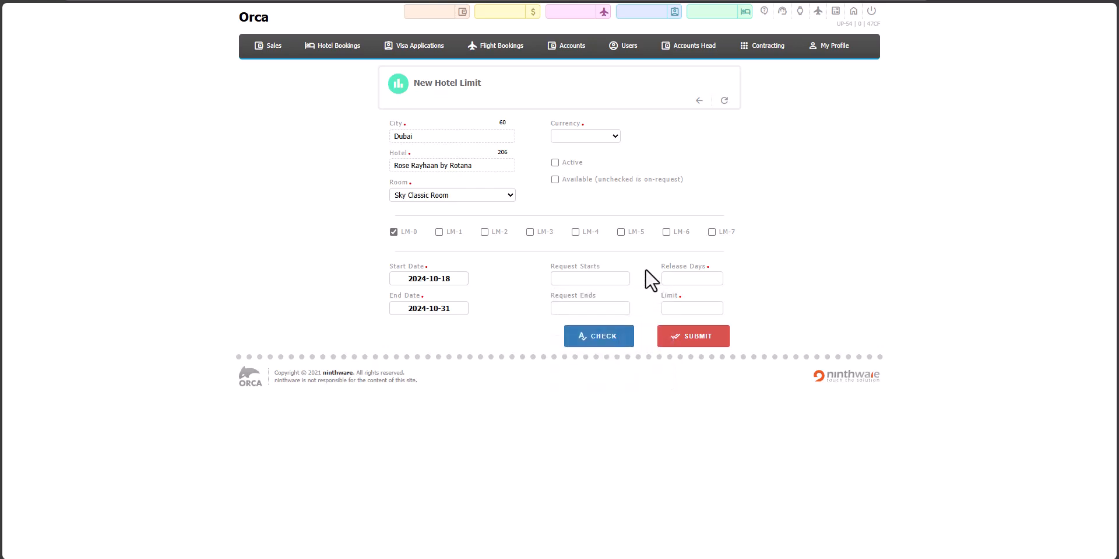
- Set the hotel limit's Release Days to 1, its Limit to 10 and its currency to AED
left_click(692, 279)
type("1")
left_click(691, 307)
type("10")
left_click(595, 137)
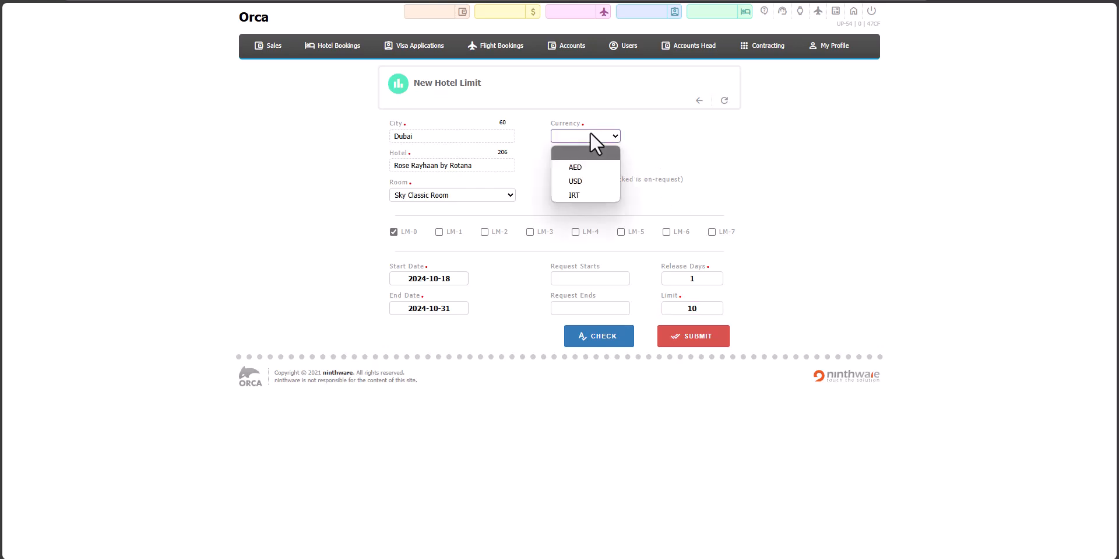
left_click(581, 167)
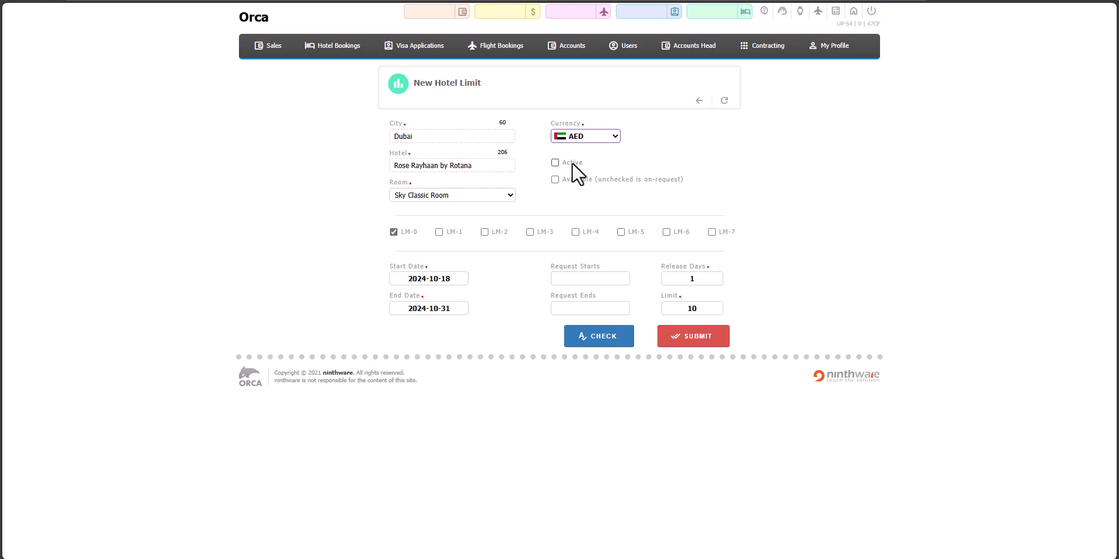
- Mark the hotel limit as active, set its Release Days to 0 and submit it
left_click(555, 163)
left_click(555, 179)
double_click(705, 278)
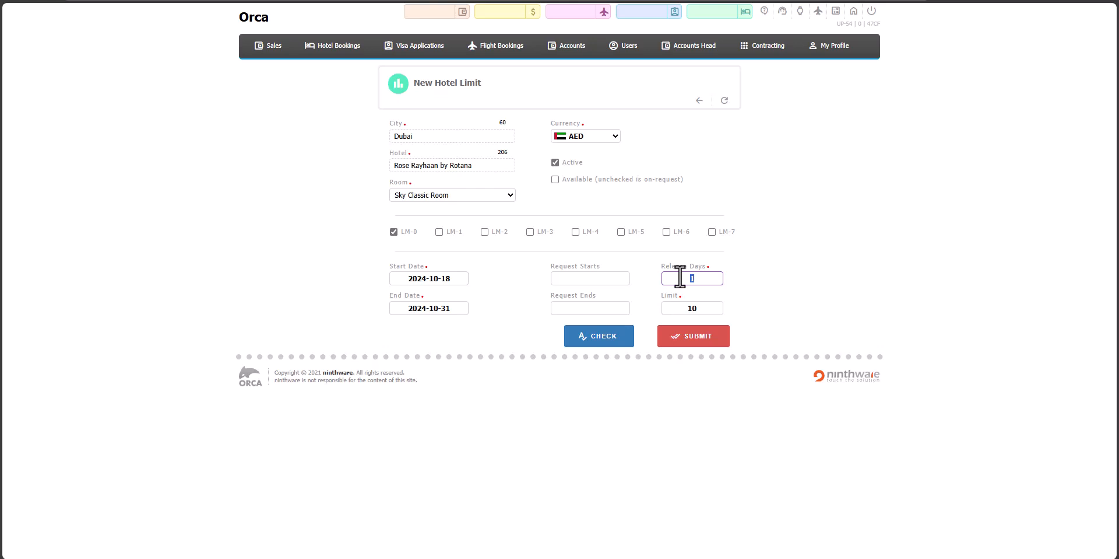
type("0")
left_click(554, 180)
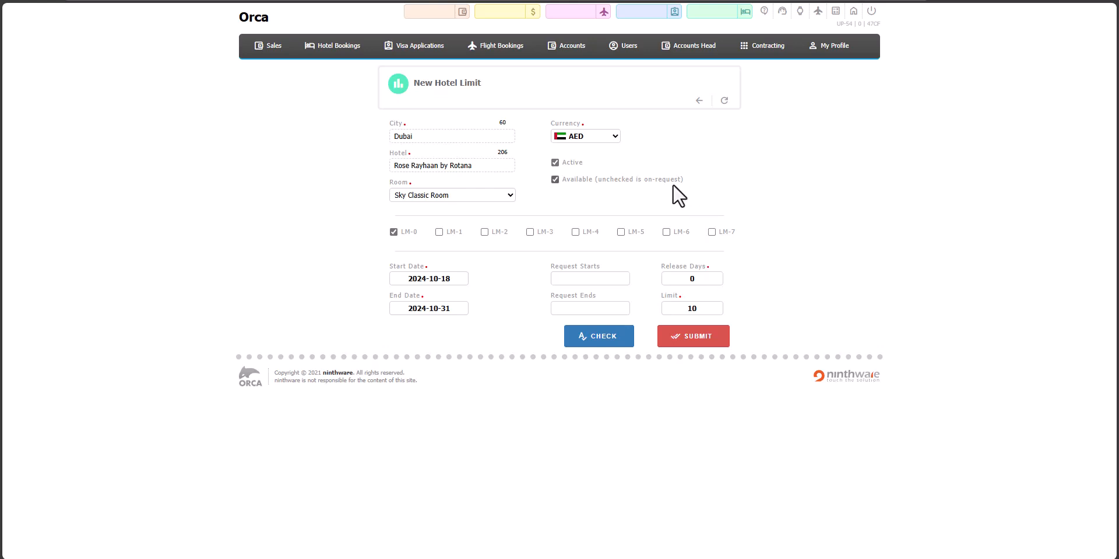
left_click(555, 180)
left_click(683, 337)
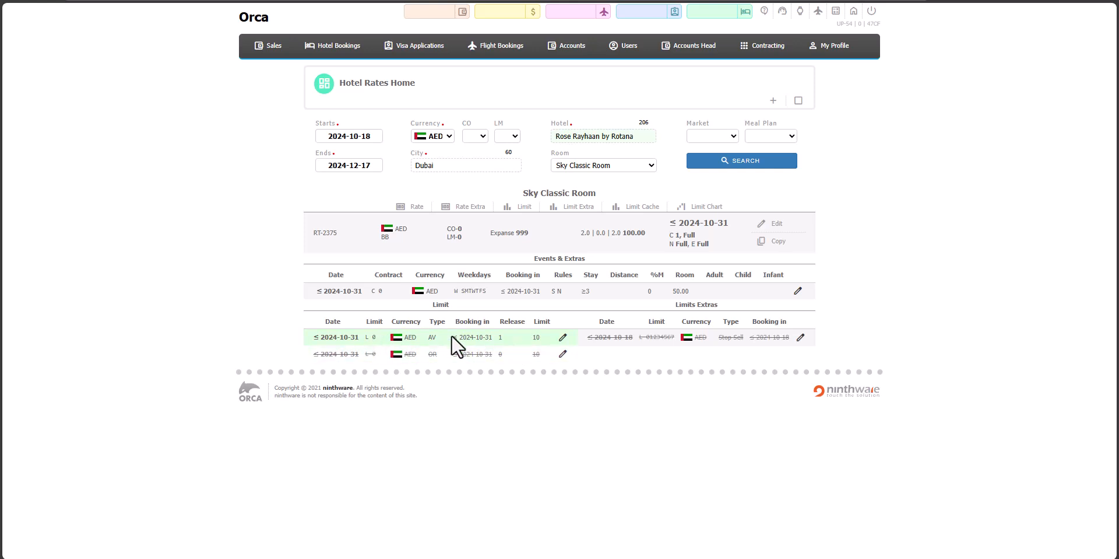
- View the settings of the existing AV limit for the Sky Classic Room and return to the hotel rates
left_click(564, 338)
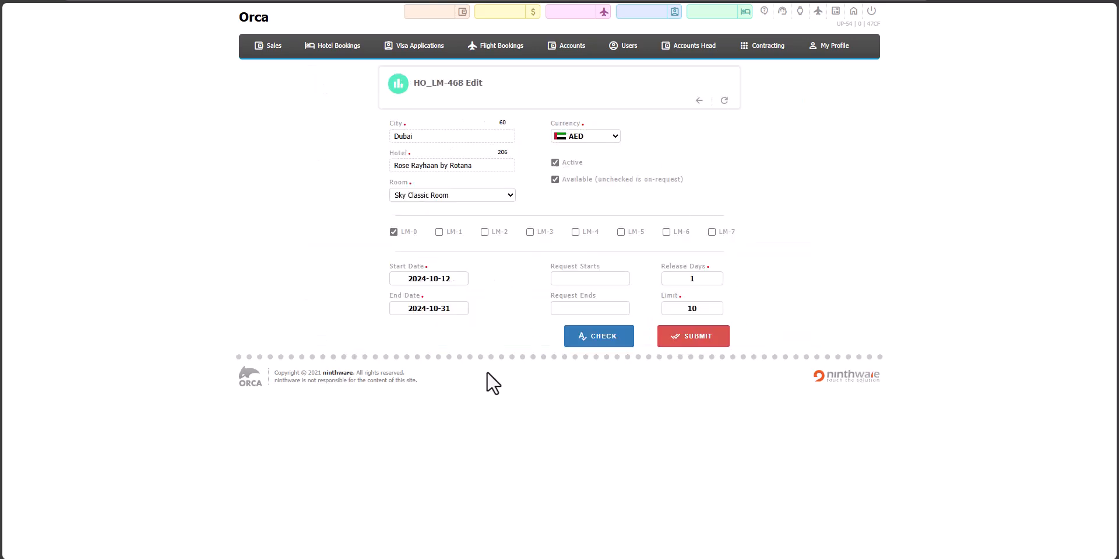
key("alt+Left")
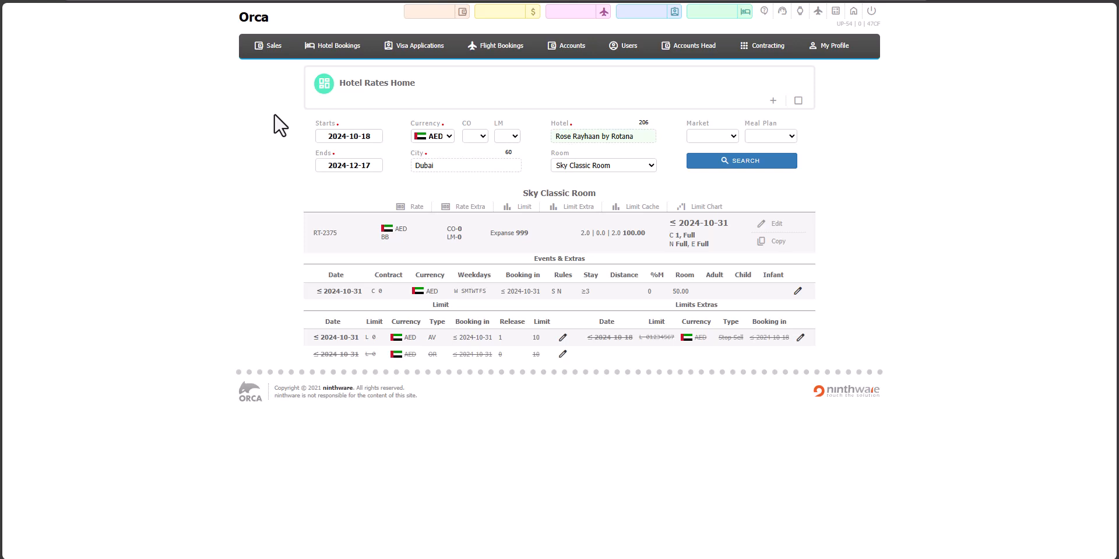
- Search hotel rates and availability in Dubai for 2 adults from 2024-10-20 to 2024-10-23
mouse_move(325, 49)
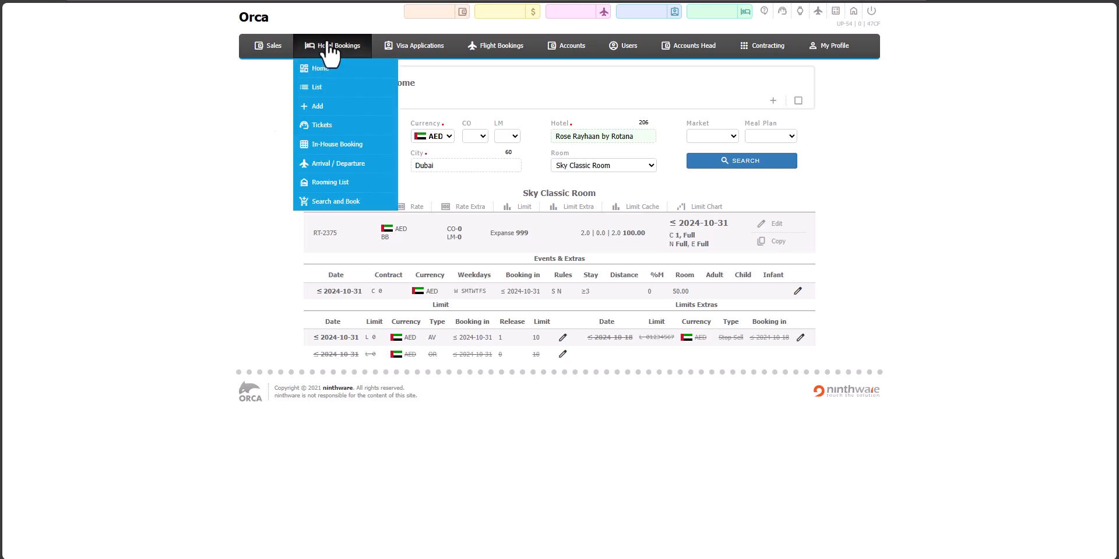
left_click(340, 201)
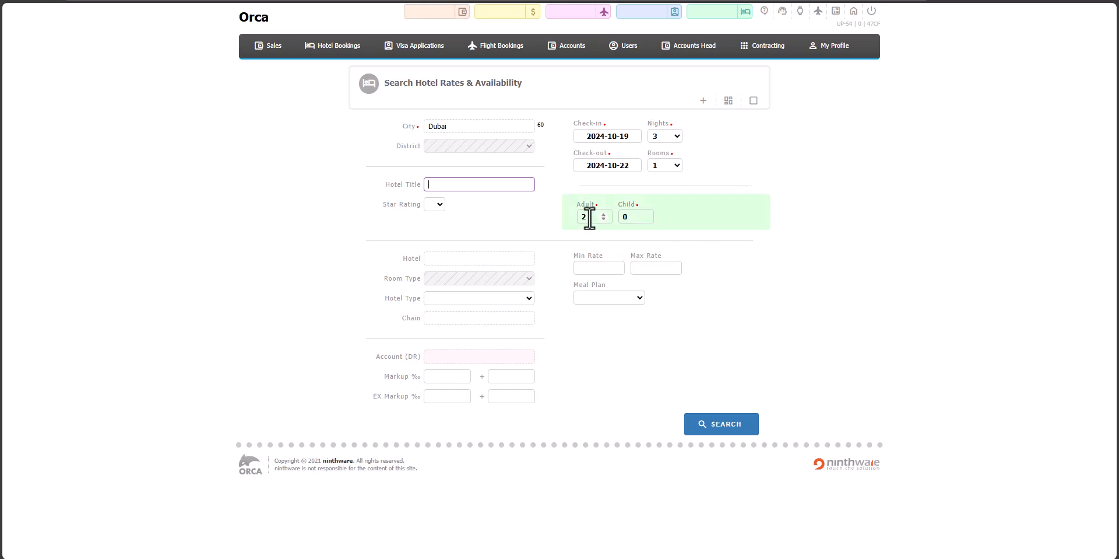
left_click(720, 424)
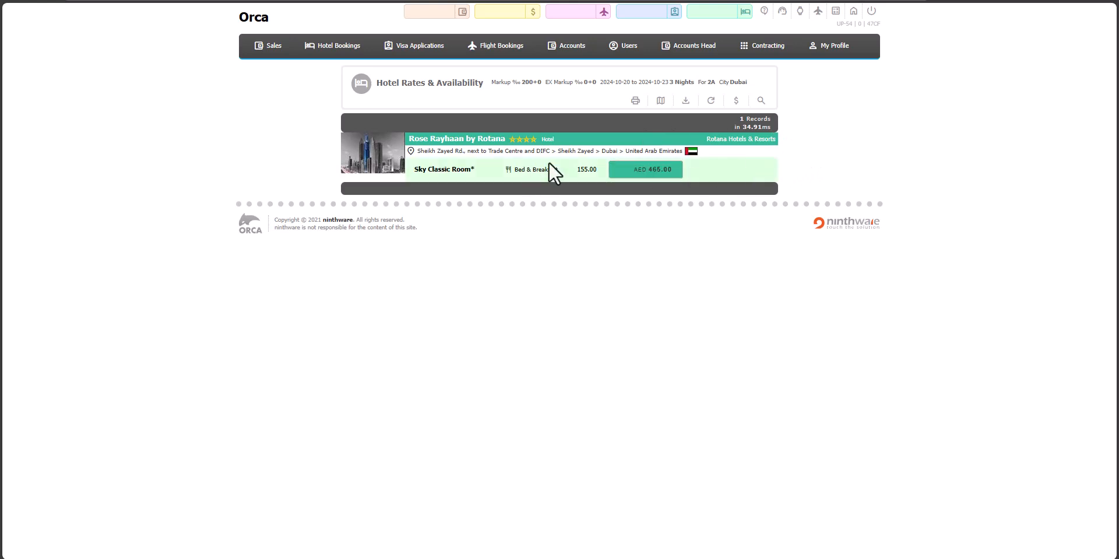
- Start a booking for the Sky Classic Room, enter the debtor's name and continue to the guest details
left_click(639, 172)
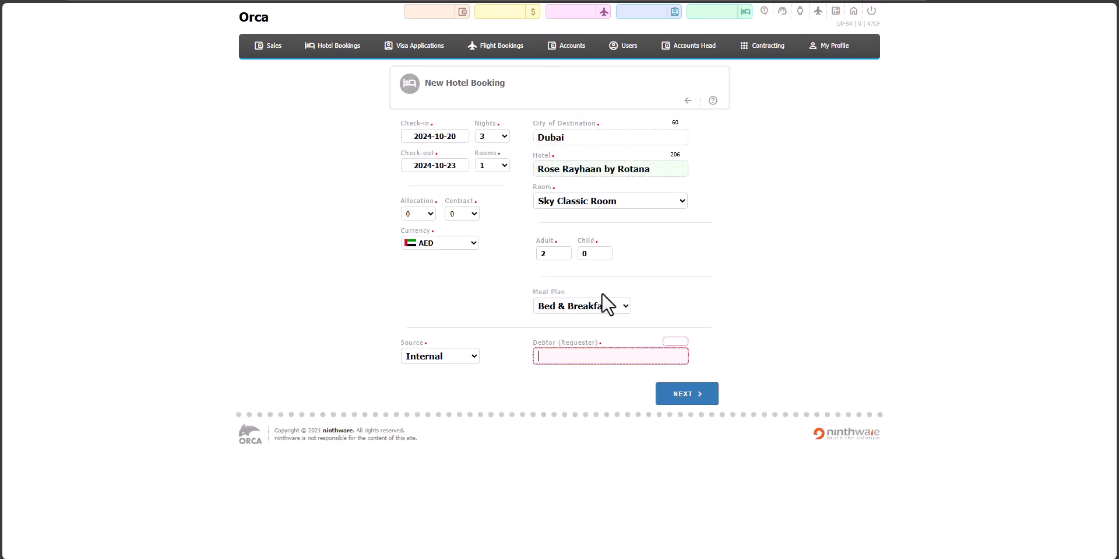
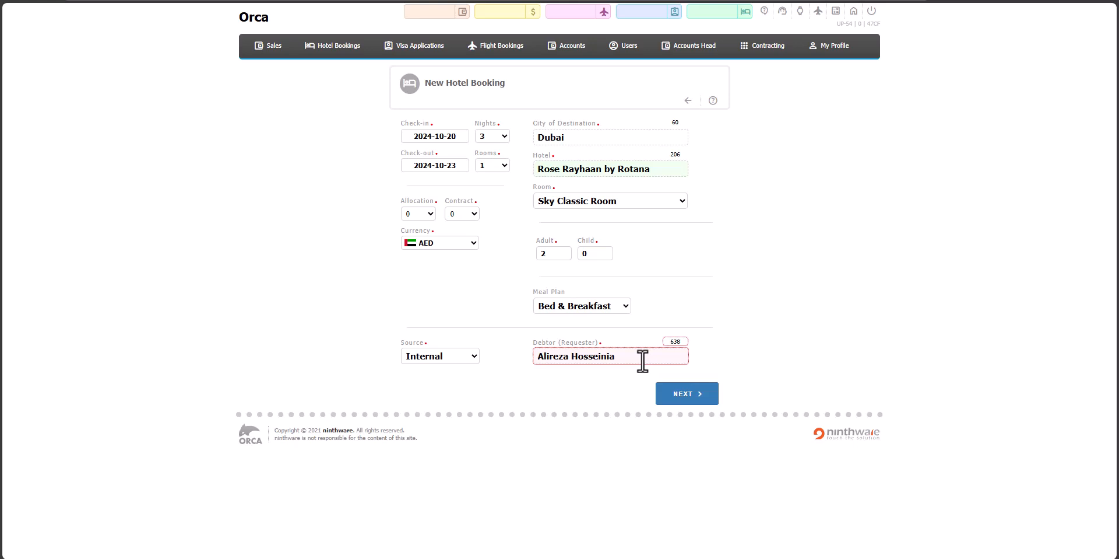
left_click(680, 394)
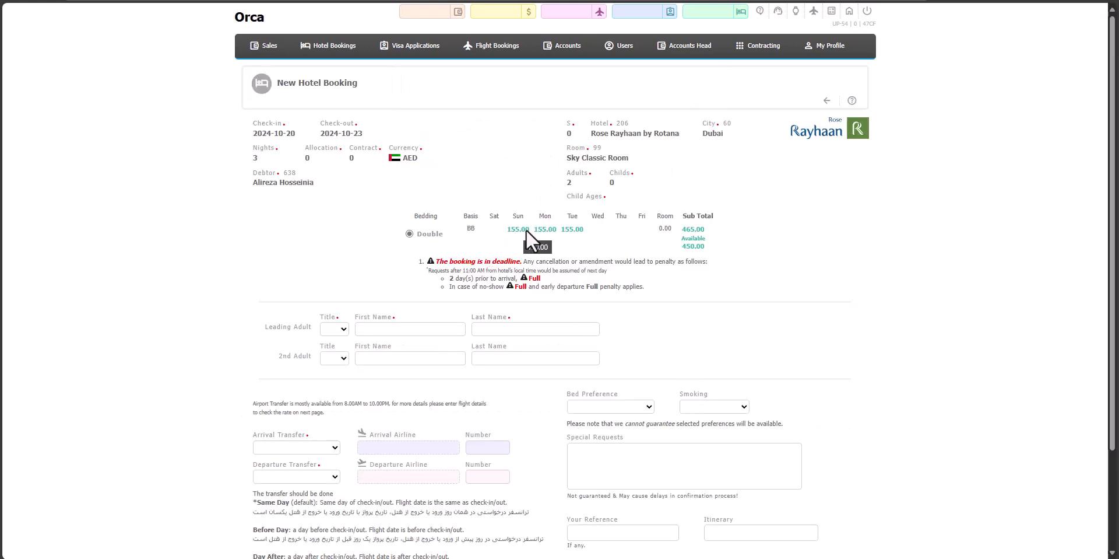
- Set the leading adult's title to Mr. and enter the guest's first and last name
mouse_move(574, 232)
left_click(339, 332)
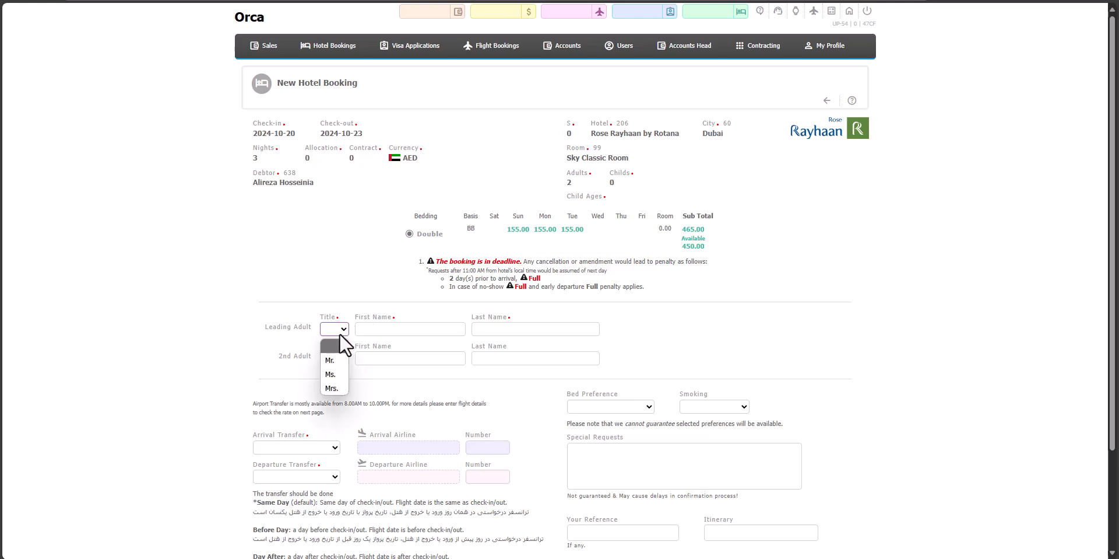
left_click(332, 361)
left_click(387, 330)
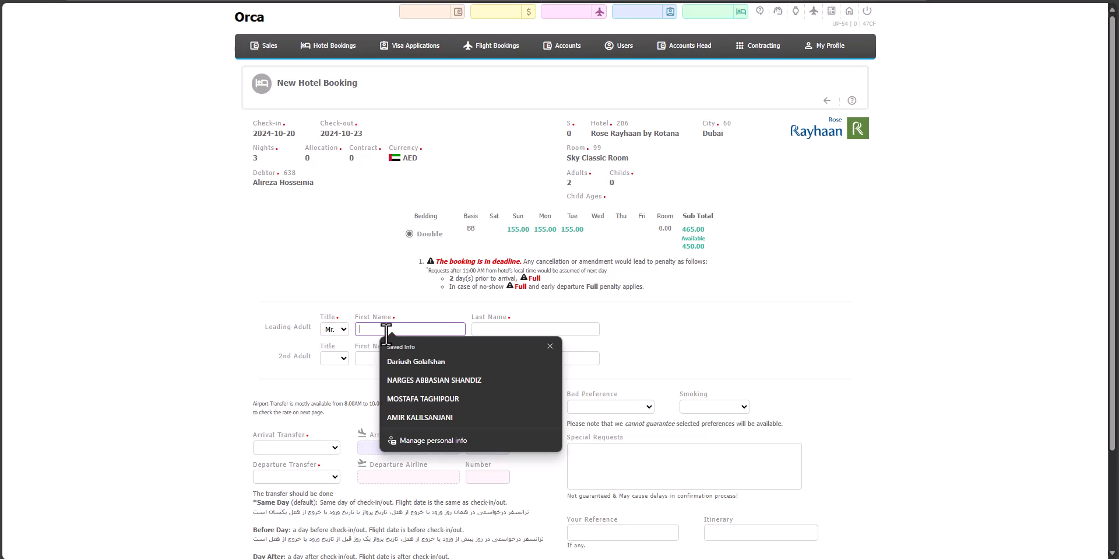
type("AMIR")
key("BackSpace")
key("BackSpace")
key("BackSpace")
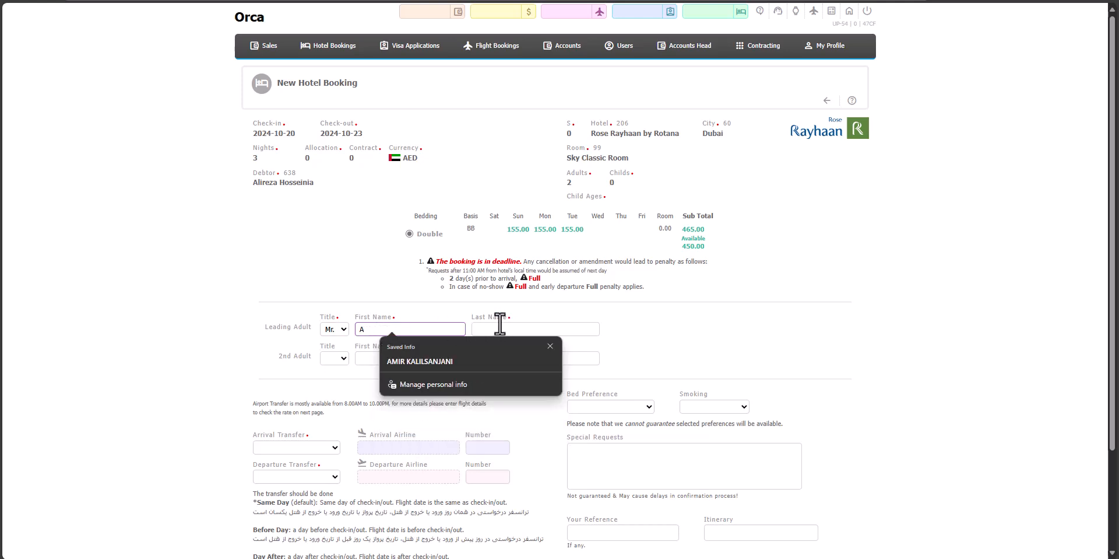
left_click(500, 324)
type("A")
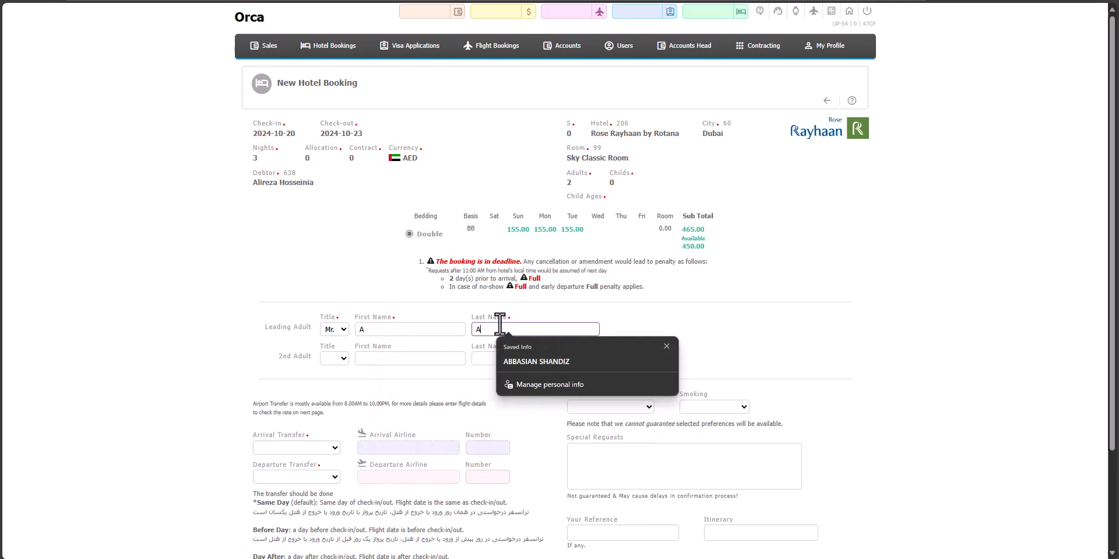
left_click(811, 350)
- Set both the arrival transfer and the departure transfer to No
scroll(516, 435, "down", 2)
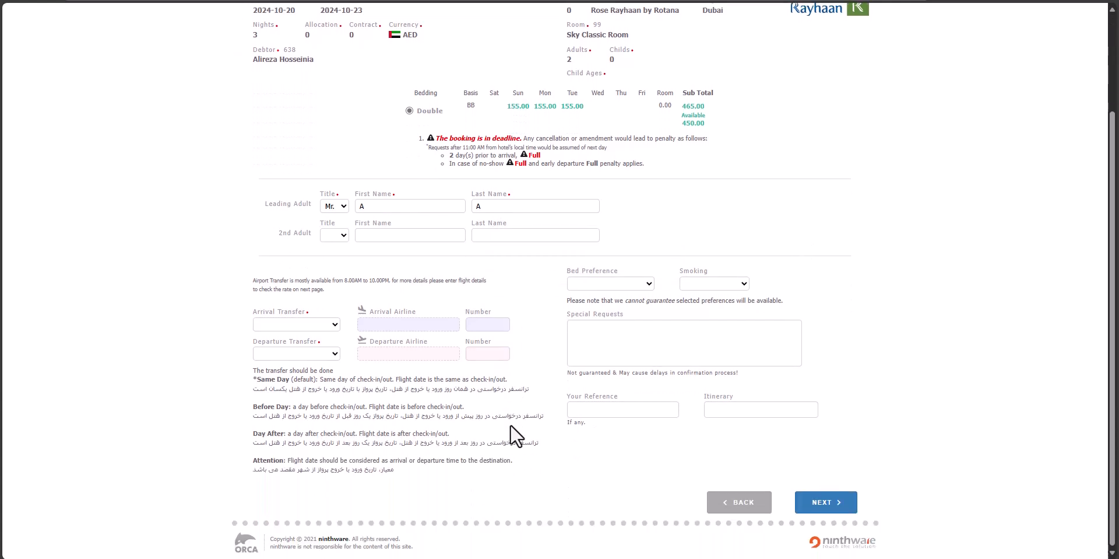
left_click(297, 323)
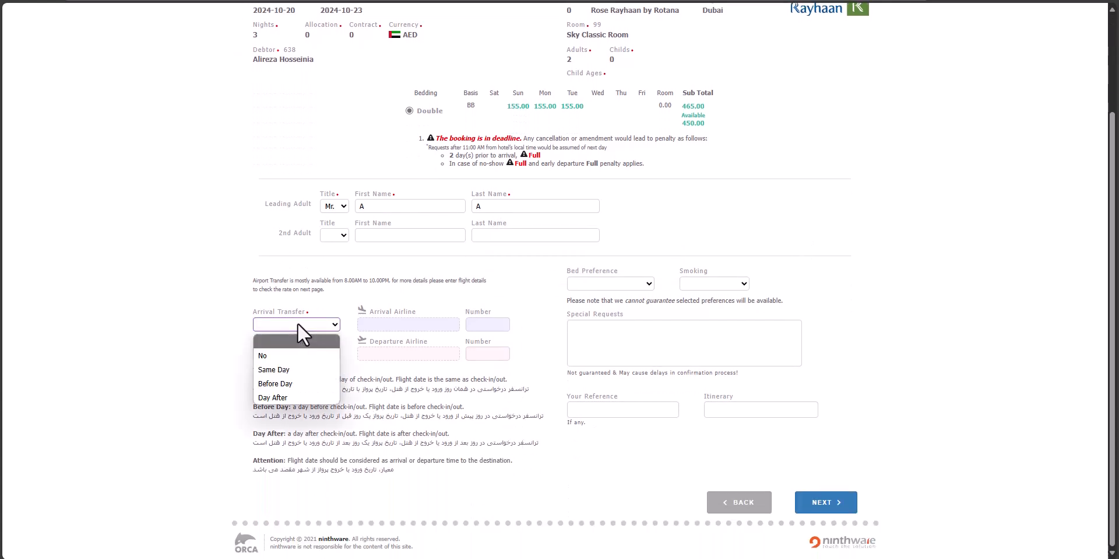
left_click(274, 353)
left_click(281, 352)
left_click(279, 380)
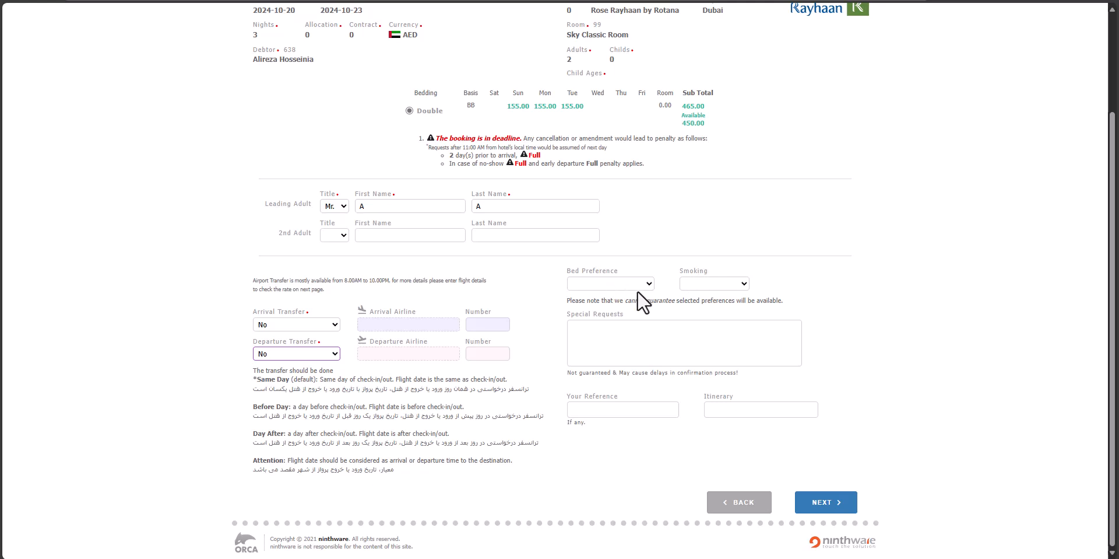
- Look at the bed preference and smoking choices offered for the booking
scroll(638, 290, "up", 1)
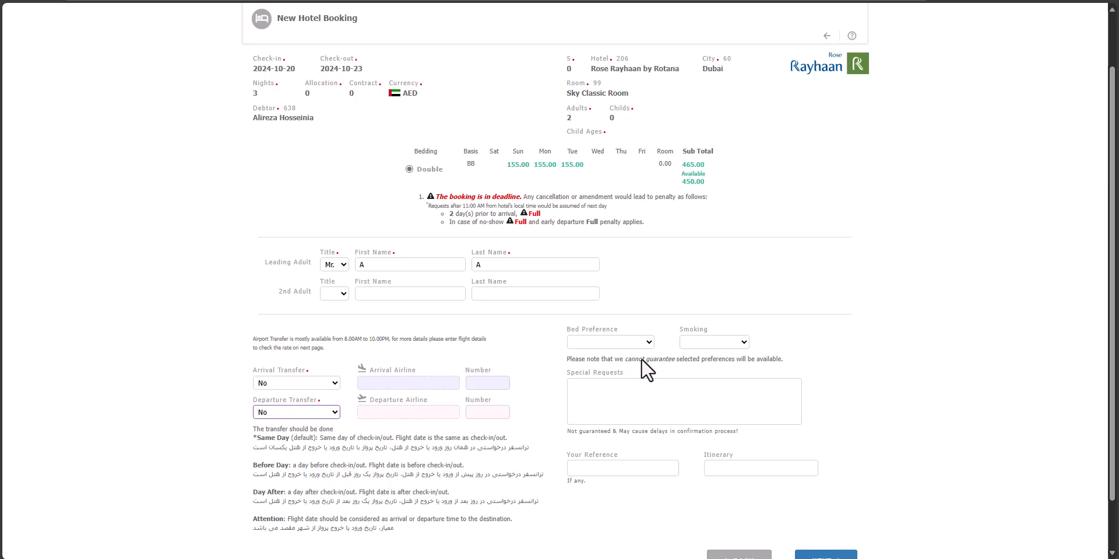
left_click(632, 342)
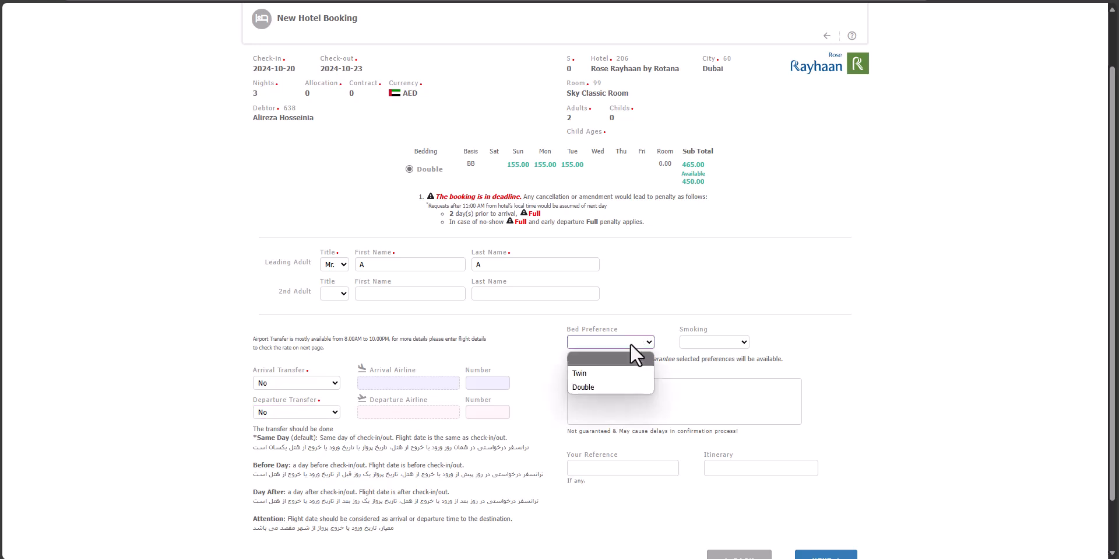
left_click(705, 341)
left_click(705, 342)
left_click(862, 352)
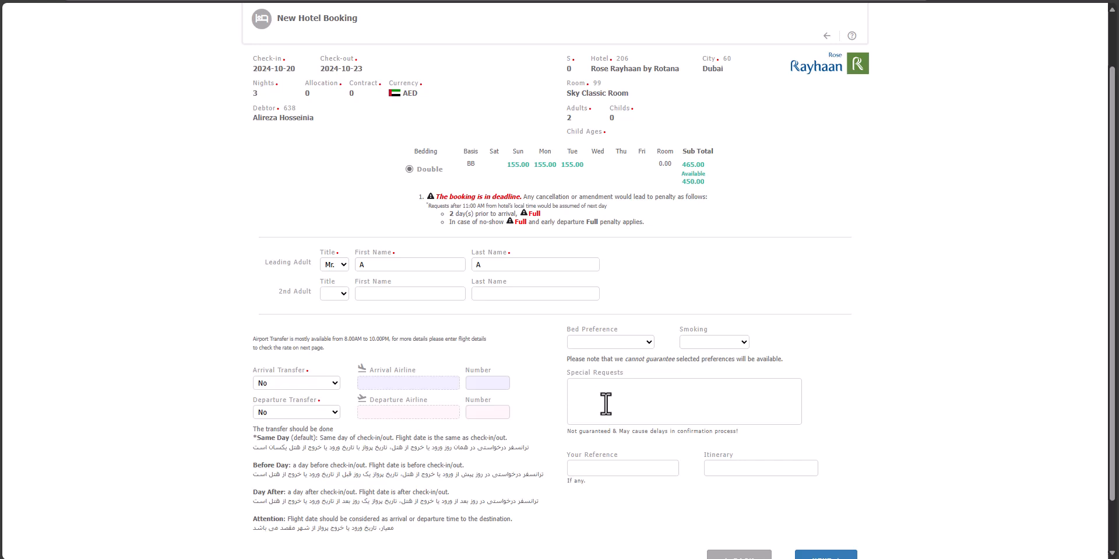
- Continue to the booking summary, review it and go back without submitting
scroll(618, 408, "down", 1)
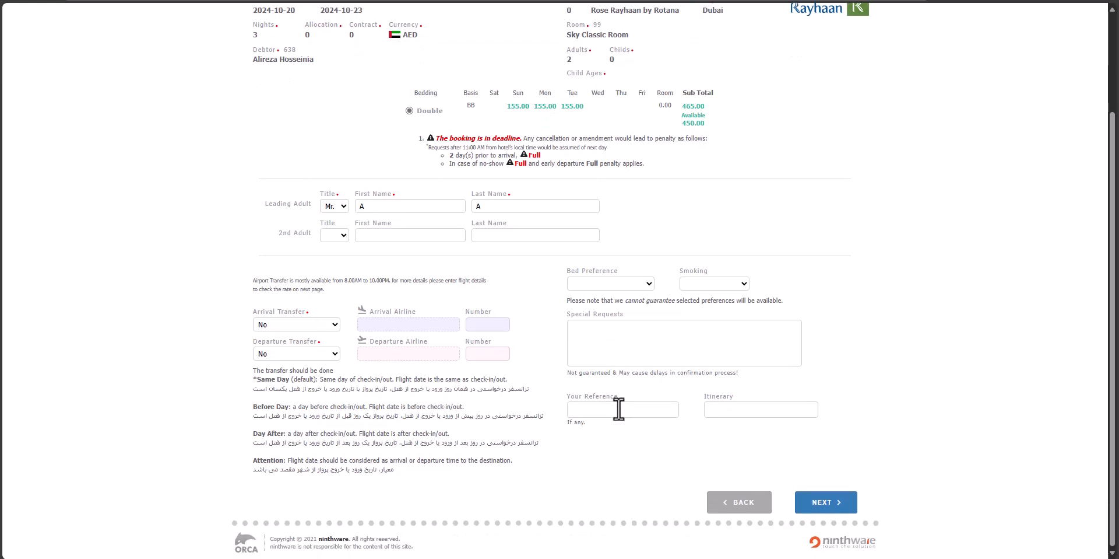
left_click(823, 502)
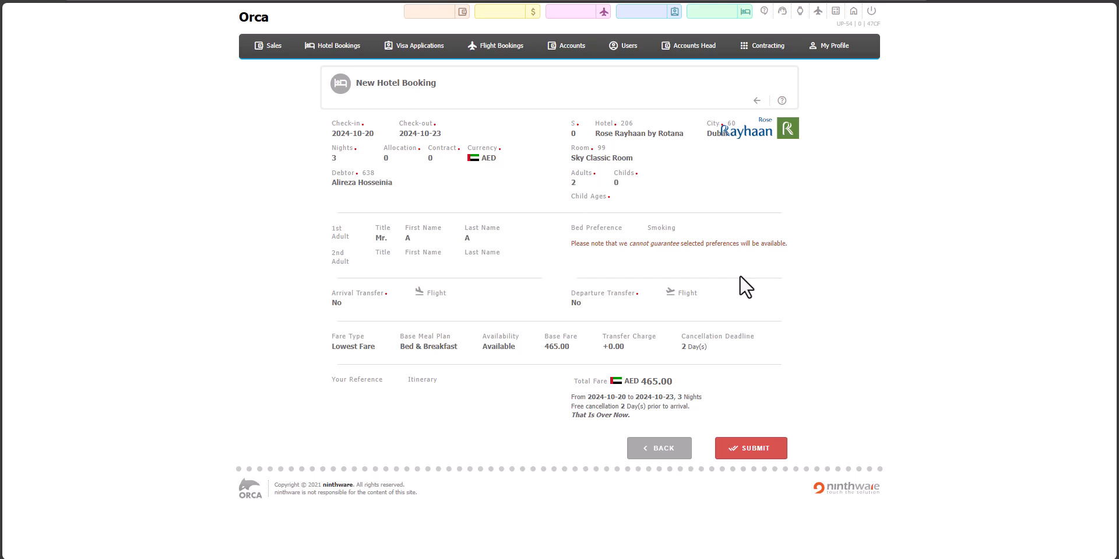
left_click(649, 448)
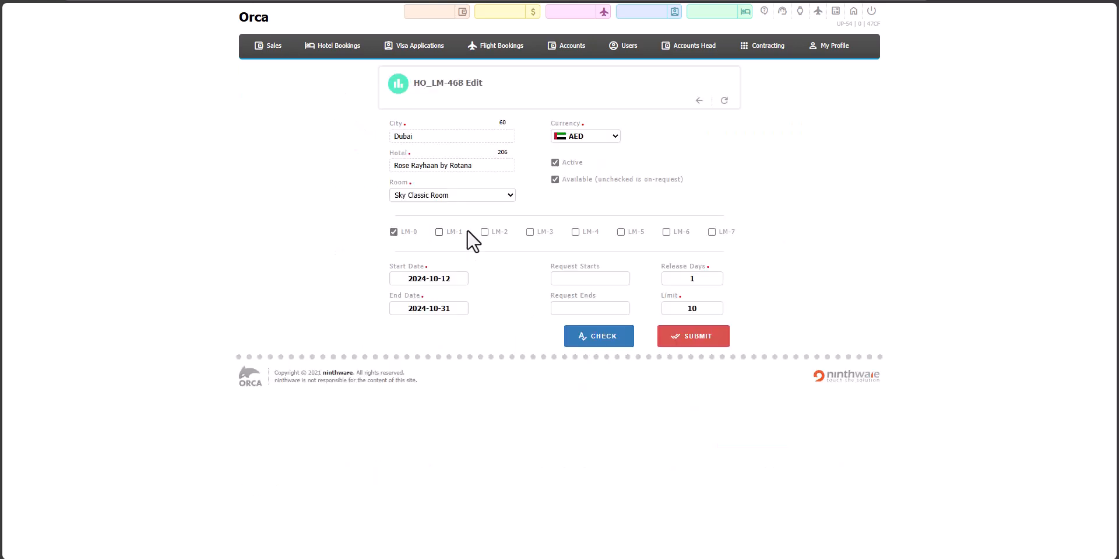
- Submit the Sky Classic Room's available-type limit and reopen it for editing from the hotel rates
left_click(700, 279)
key("Return")
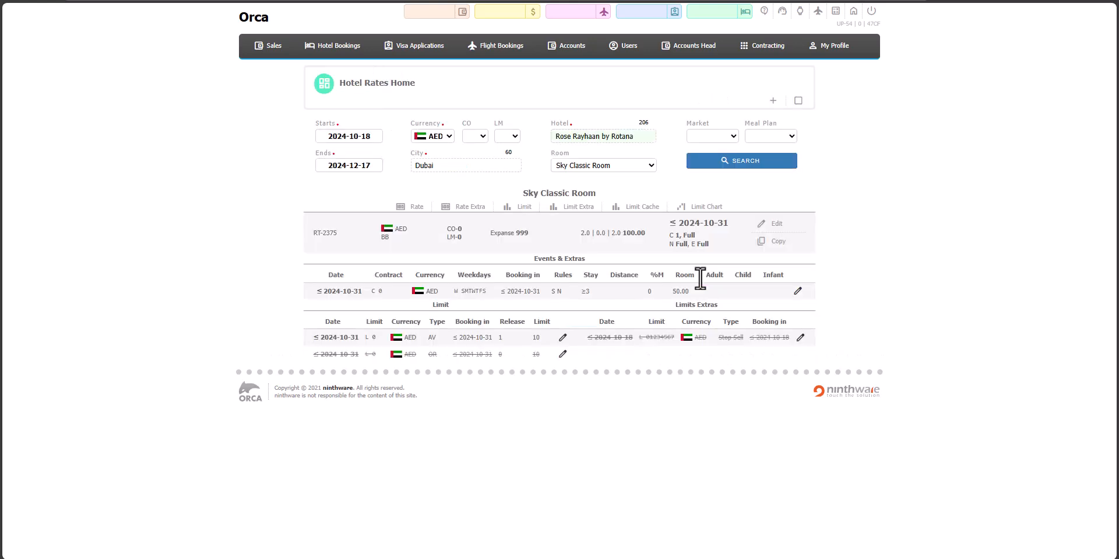
left_click(562, 340)
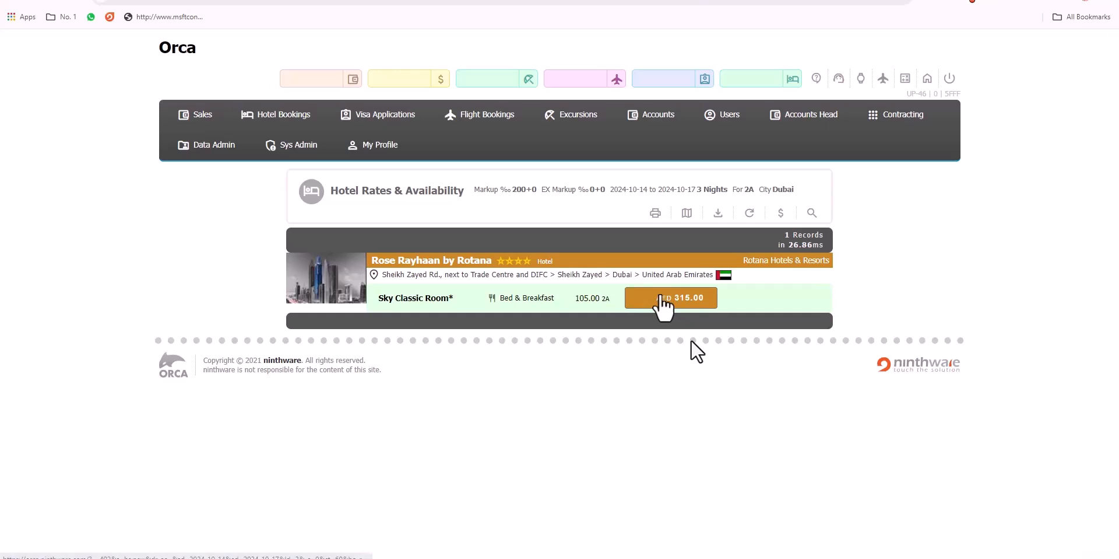
- Open the Sky Classic Room offer for 2024-10-14 to 2024-10-17 from the availability results
left_click(664, 298)
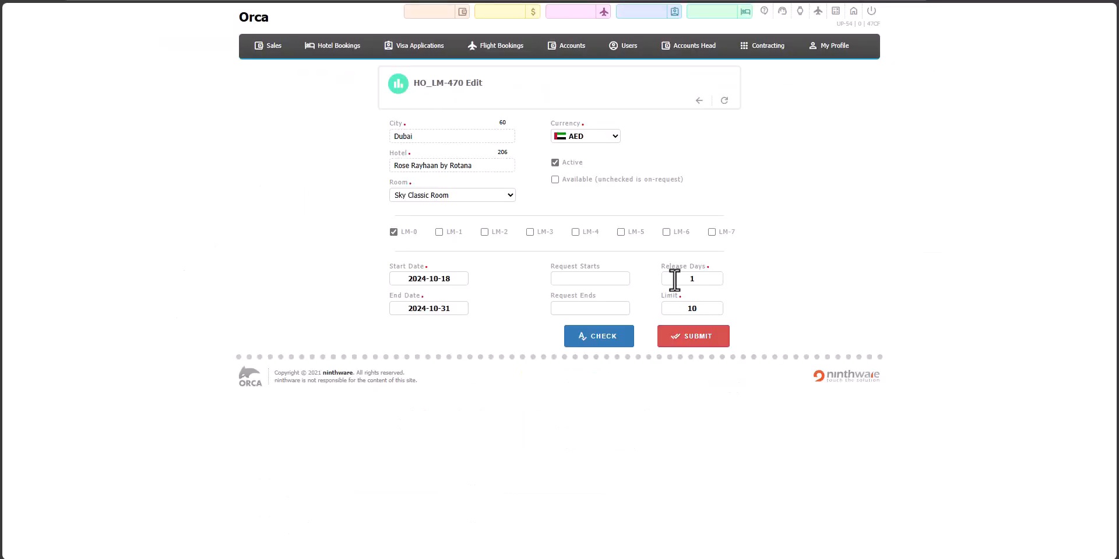
- Set the Release Days of the Sky Classic Room's on-request limit to 0 and deactivate the limit
double_click(719, 279)
type("0")
left_click(576, 161)
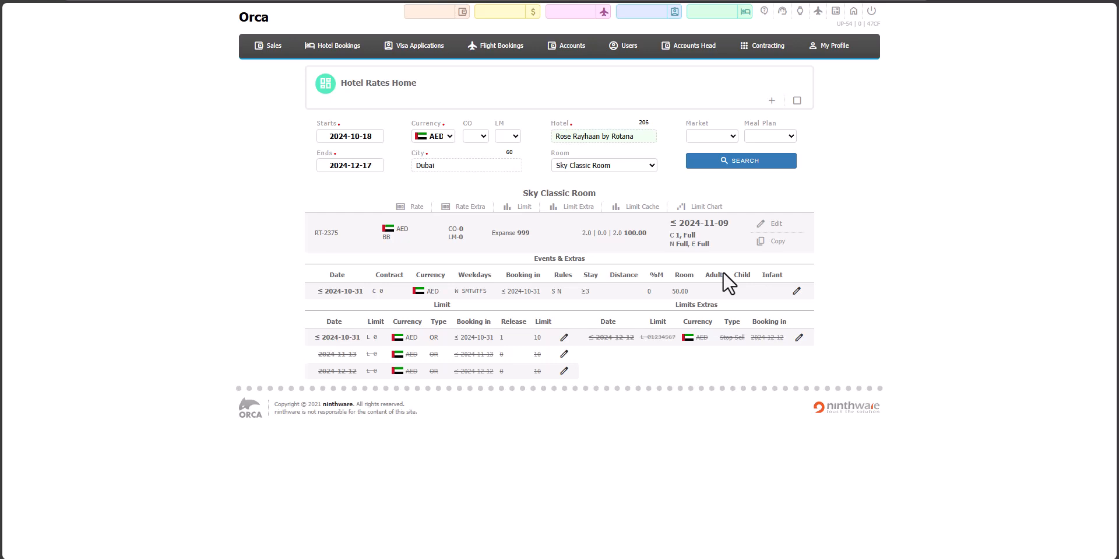
left_click(571, 208)
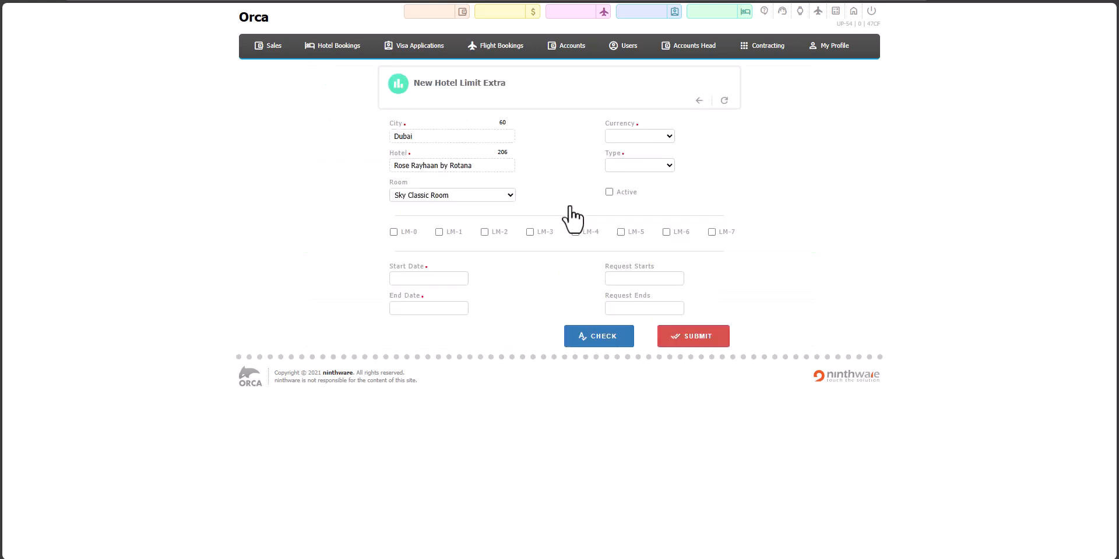
left_click(394, 232)
left_click(638, 137)
left_click(641, 170)
left_click(650, 167)
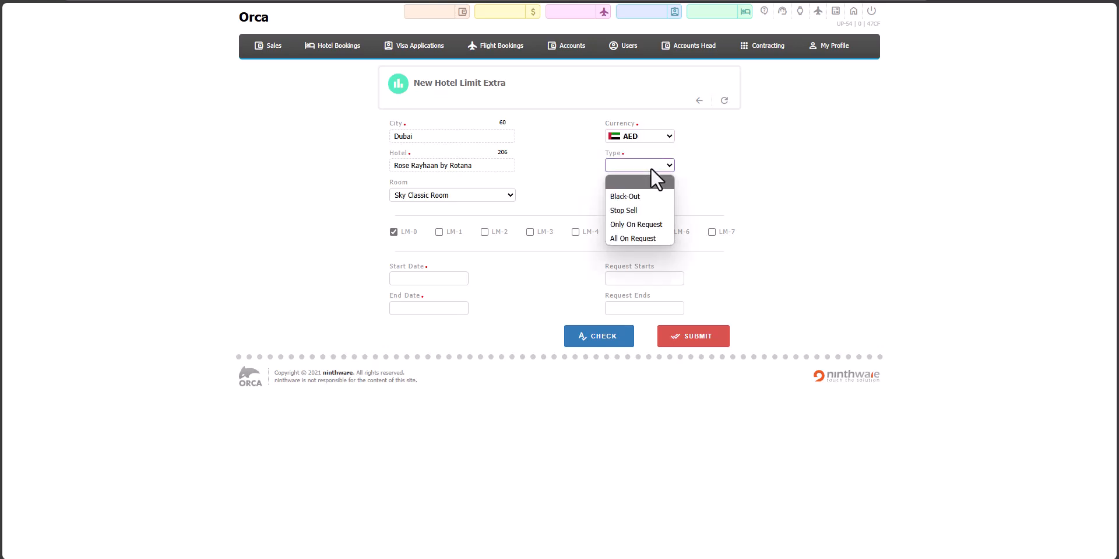
left_click(646, 208)
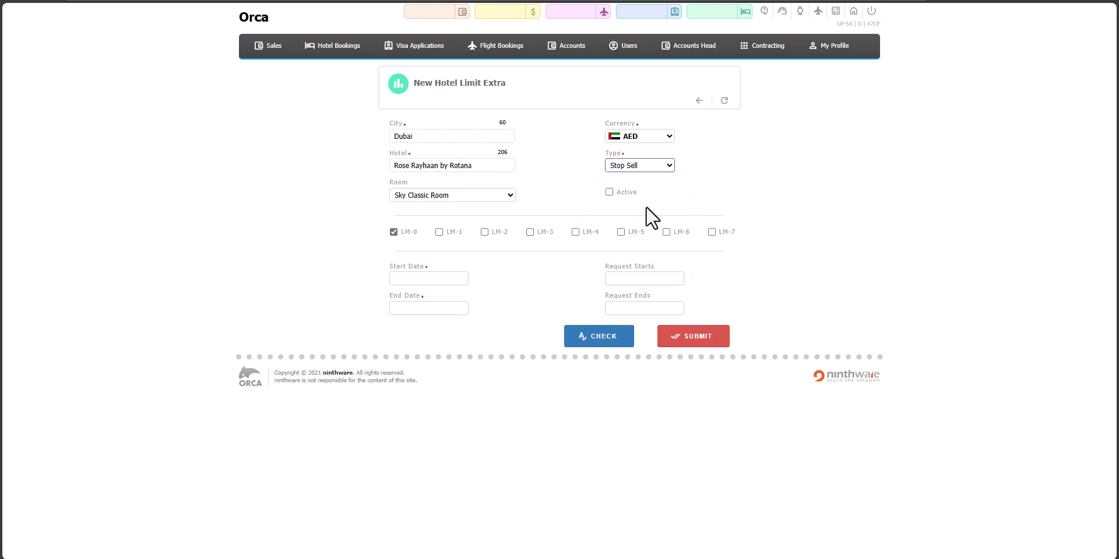
left_click(411, 278)
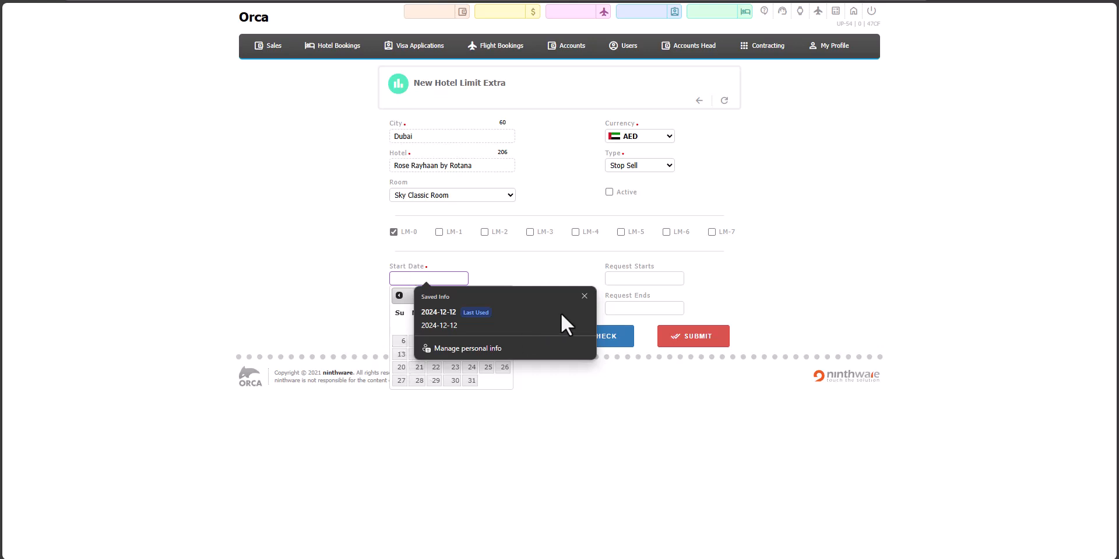
left_click(585, 296)
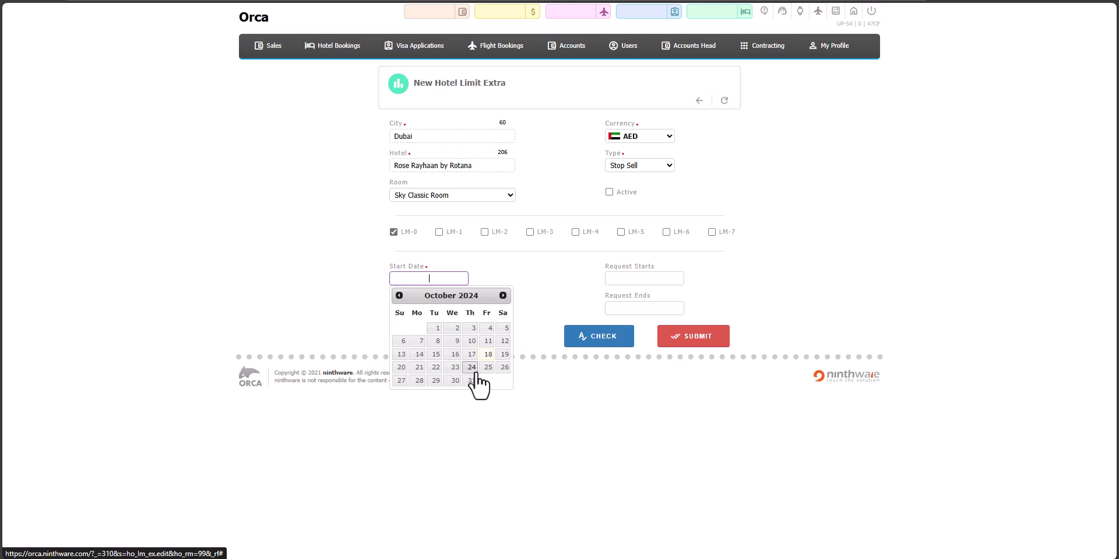
key("alt+Left")
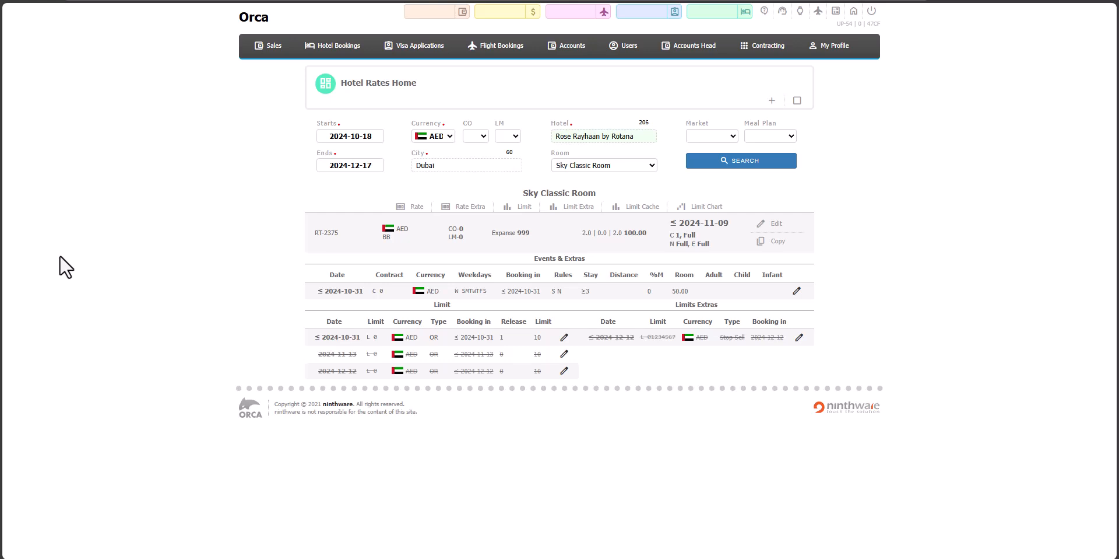
- Start a new hotel rate extra for the Sky Classic Room running from 2024-10-01 to 2024-10-31
left_click(466, 209)
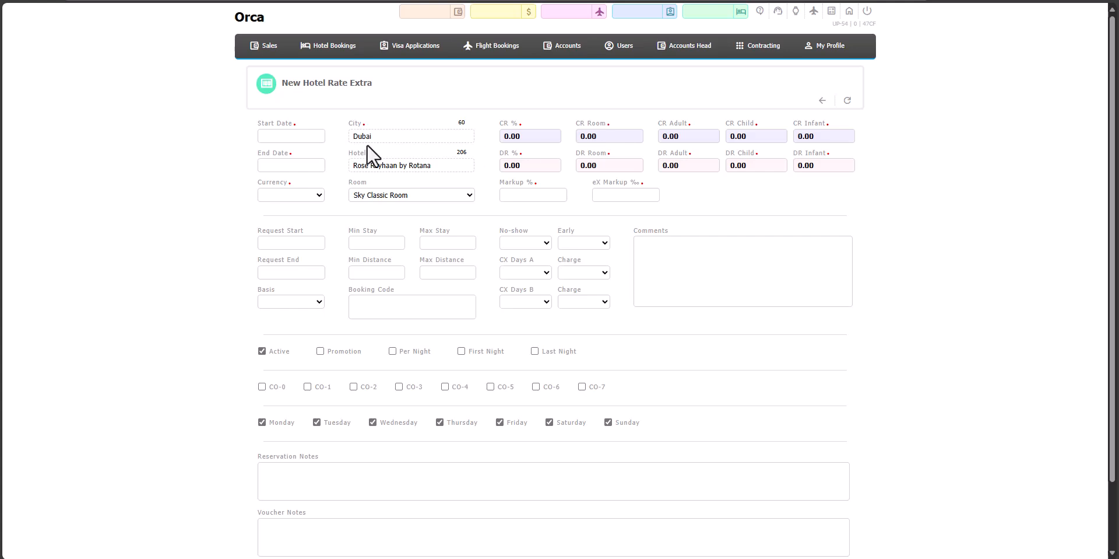
left_click(280, 135)
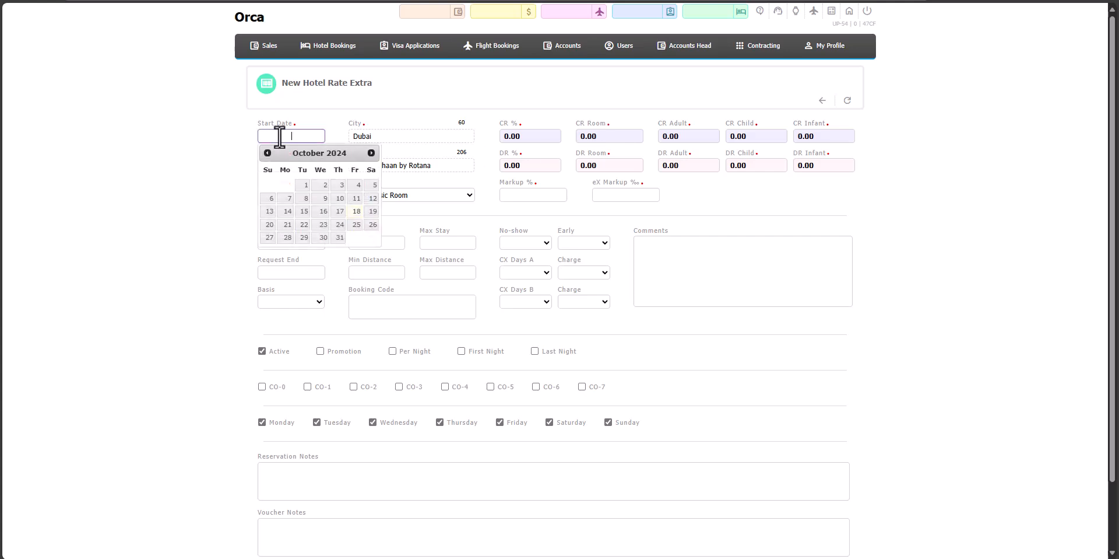
left_click(304, 185)
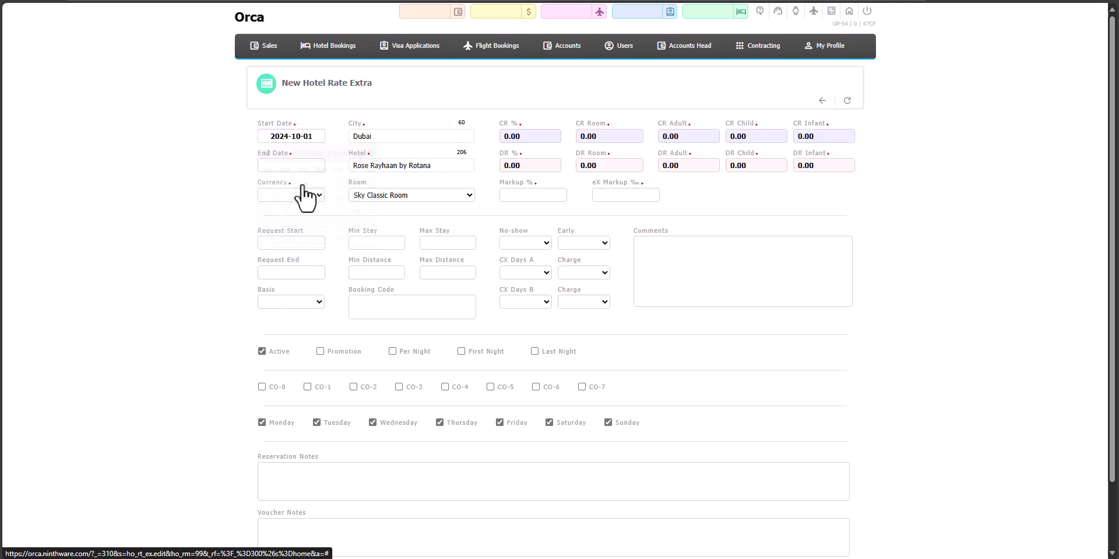
left_click(300, 165)
left_click(340, 269)
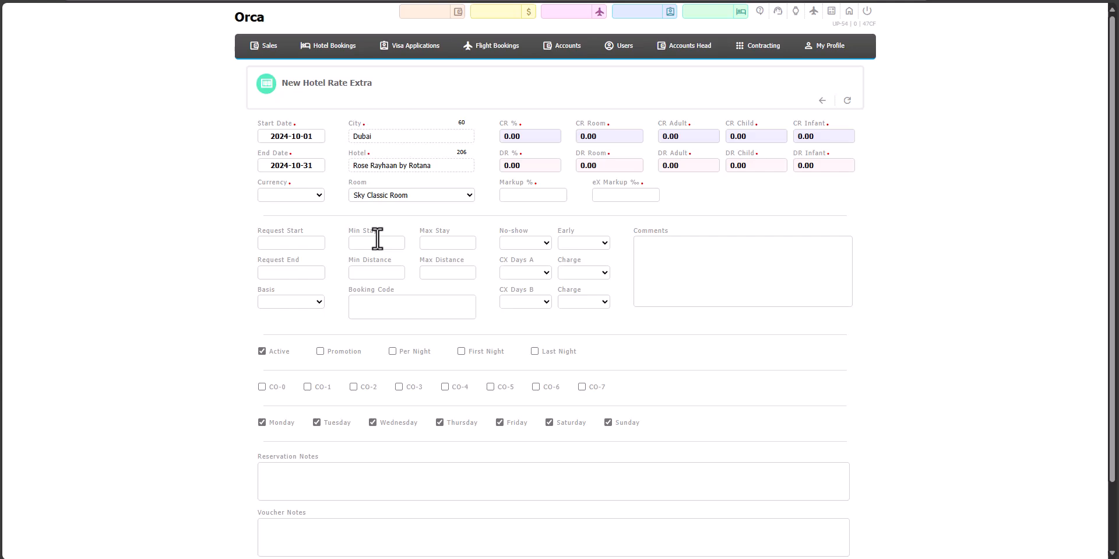
- Set the rate extra's minimum stay to 3 and enter an extra amount of 50
left_click(377, 238)
type("3")
left_click(602, 136)
key("Tab")
type("50")
- Try out the Promotion and First Night options of the rate extra
left_click(318, 353)
left_click(462, 351)
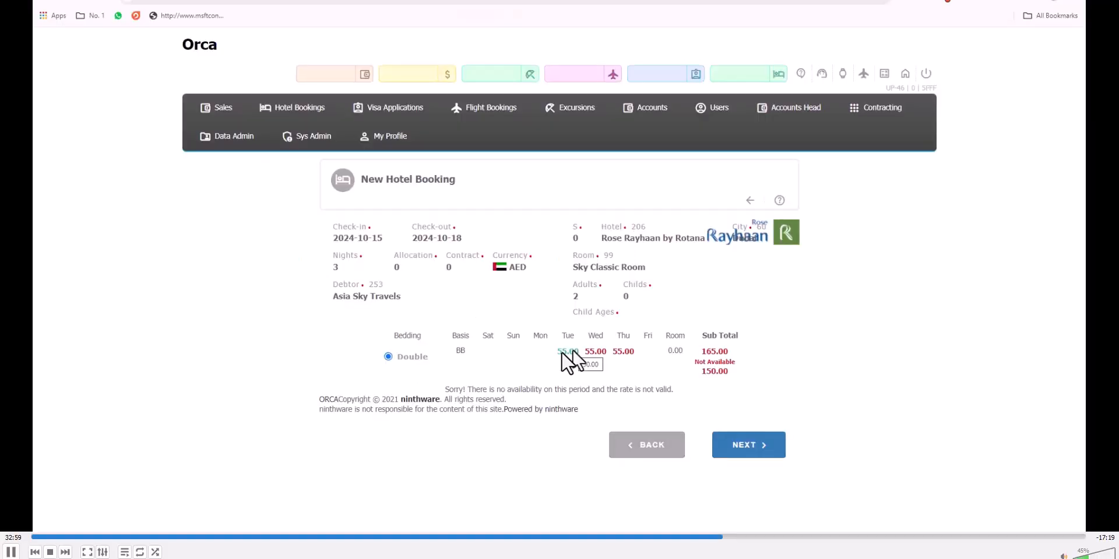
key("space")
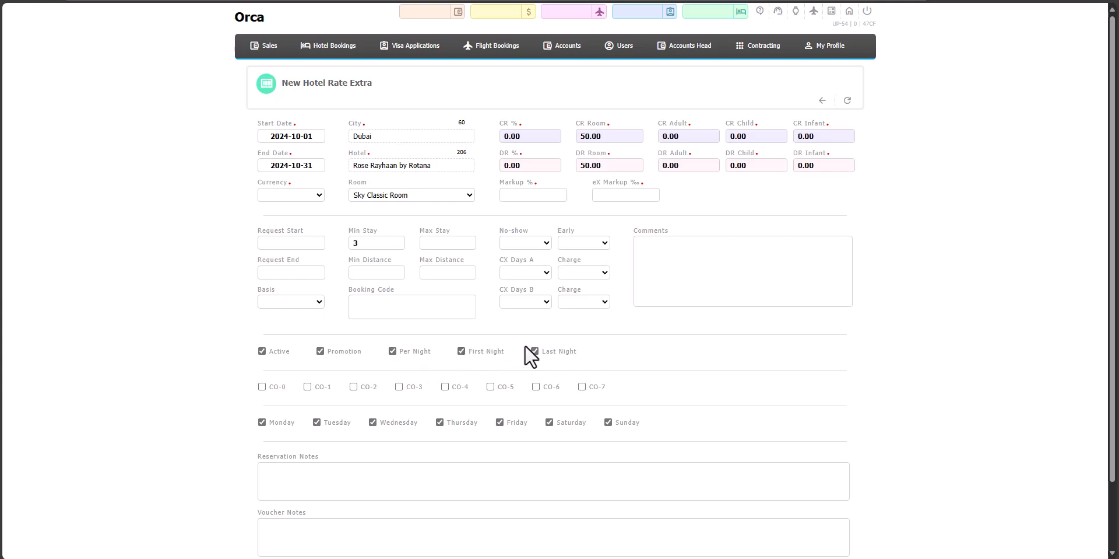
left_click(320, 351)
- Open the hotel bookings list and review the send form of the newest Rose Rayhaan by Rotana booking
key("ctrl+Tab")
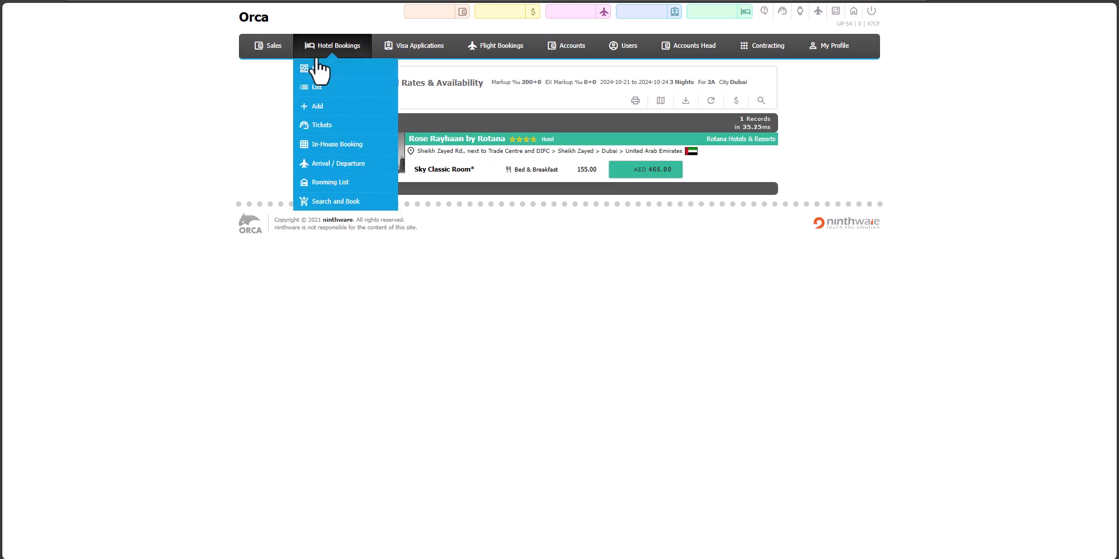
mouse_move(324, 51)
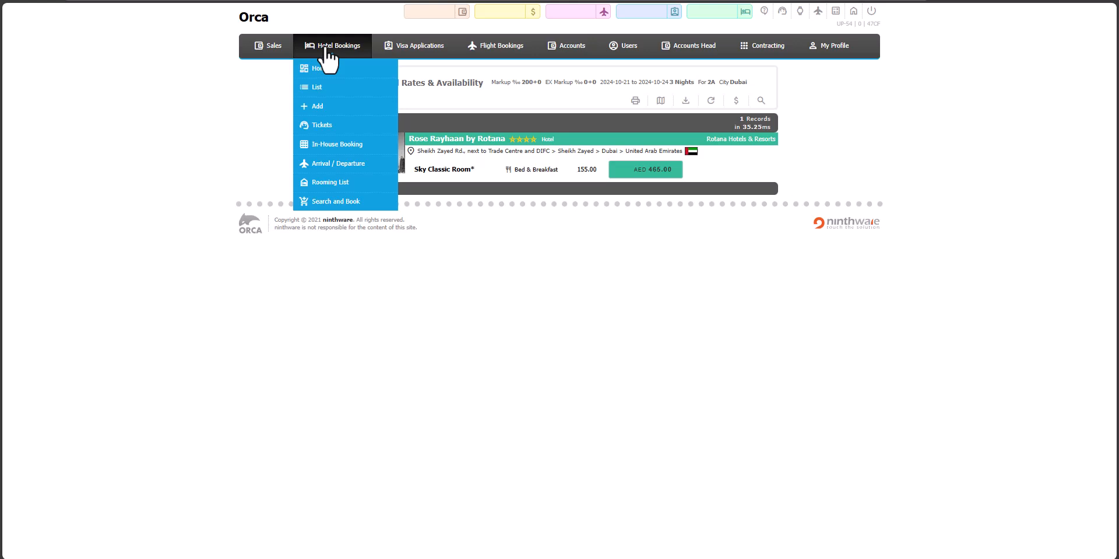
left_click(318, 88)
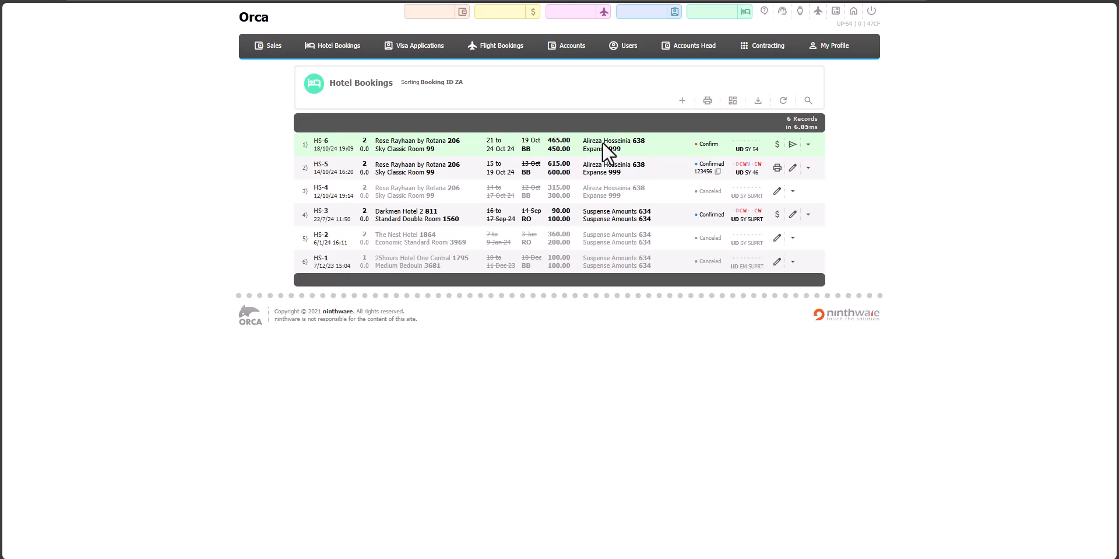
left_click(793, 146)
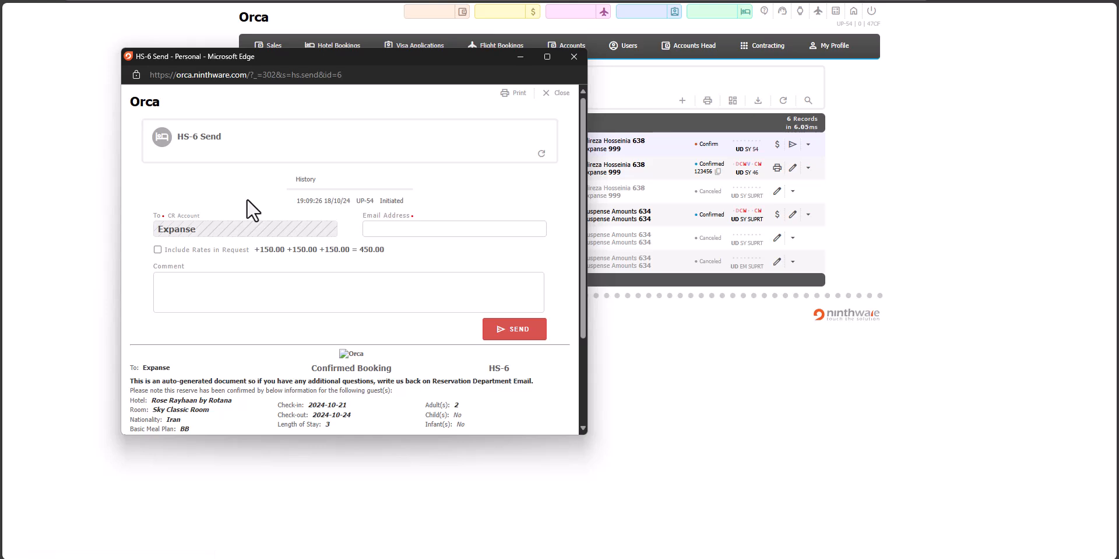
scroll(265, 208, "down", 2)
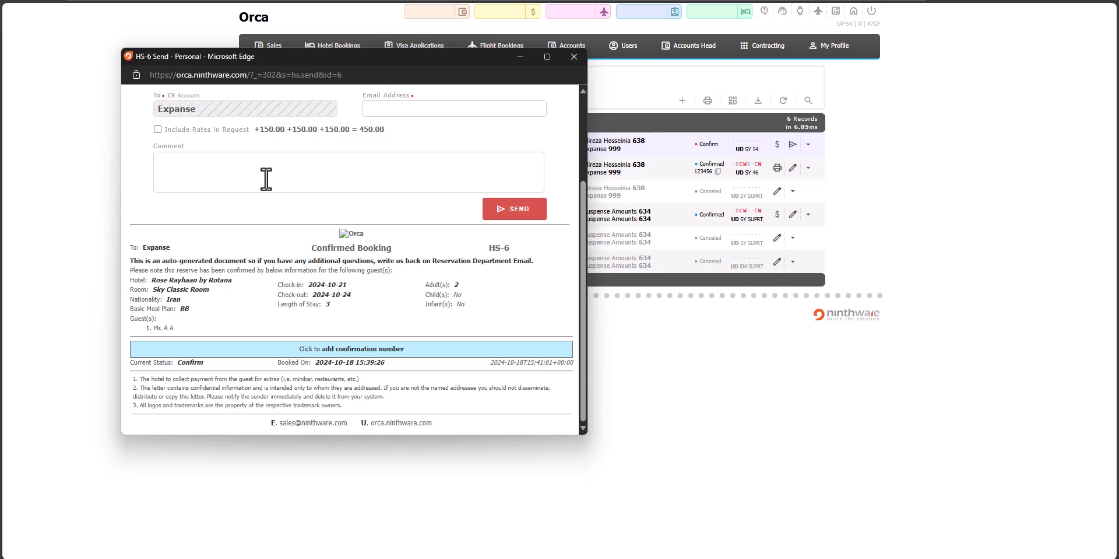
scroll(266, 179, "up", 2)
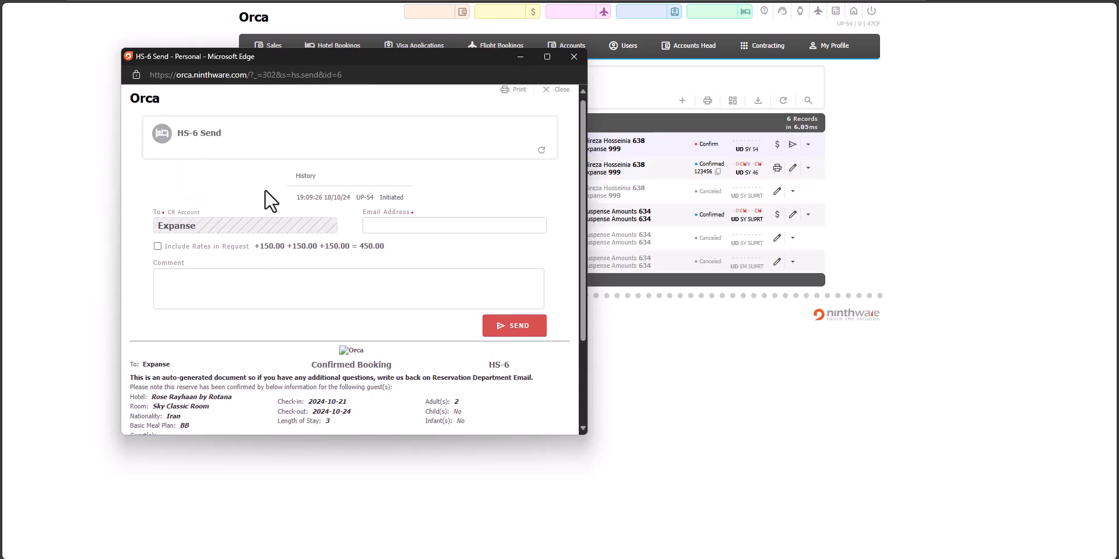
- Include the rates in the HS-6 booking request and check its comment and email address fields
left_click(157, 245)
left_click(210, 291)
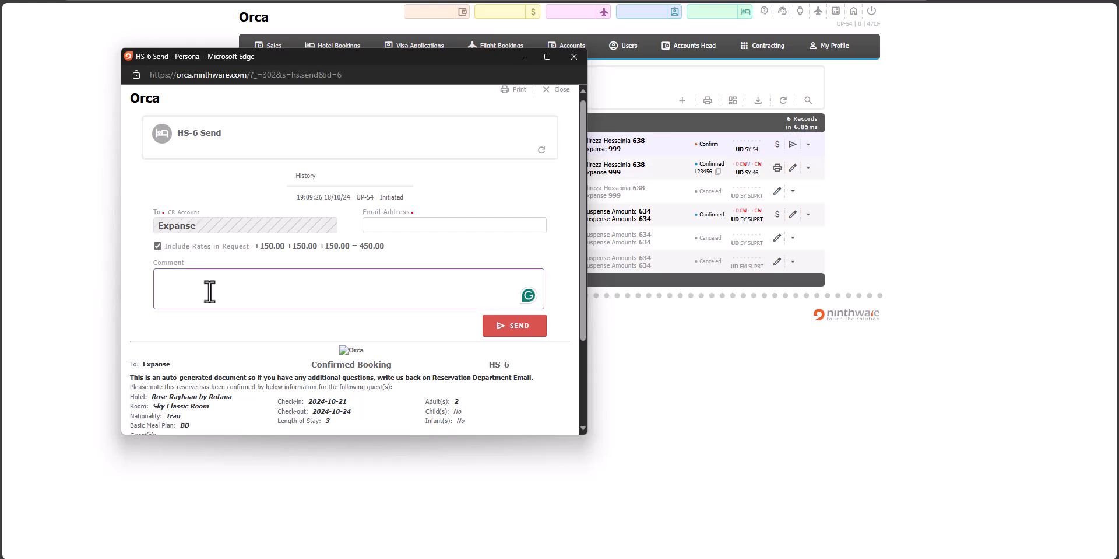
left_click(394, 224)
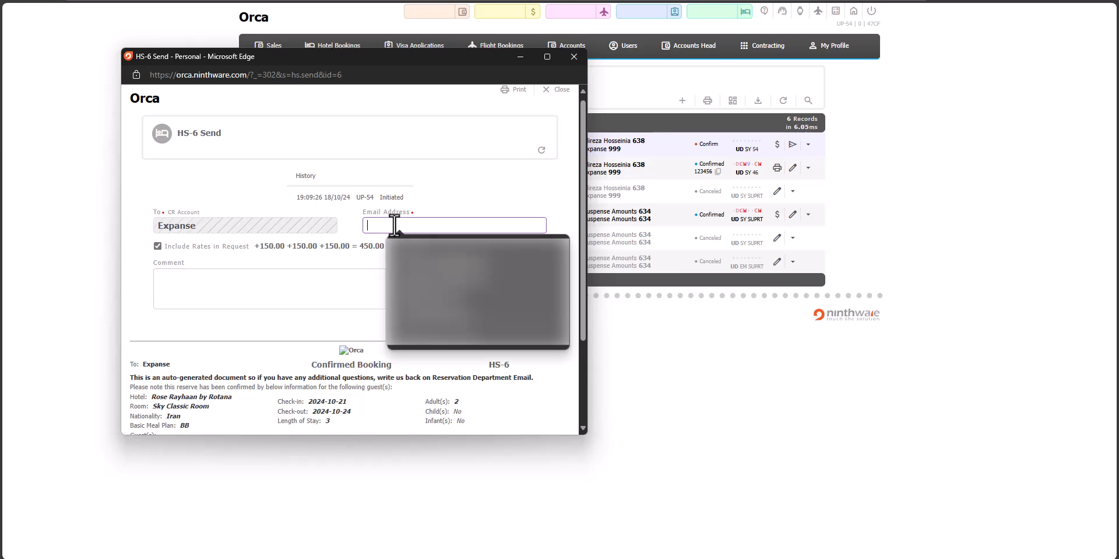
left_click(552, 251)
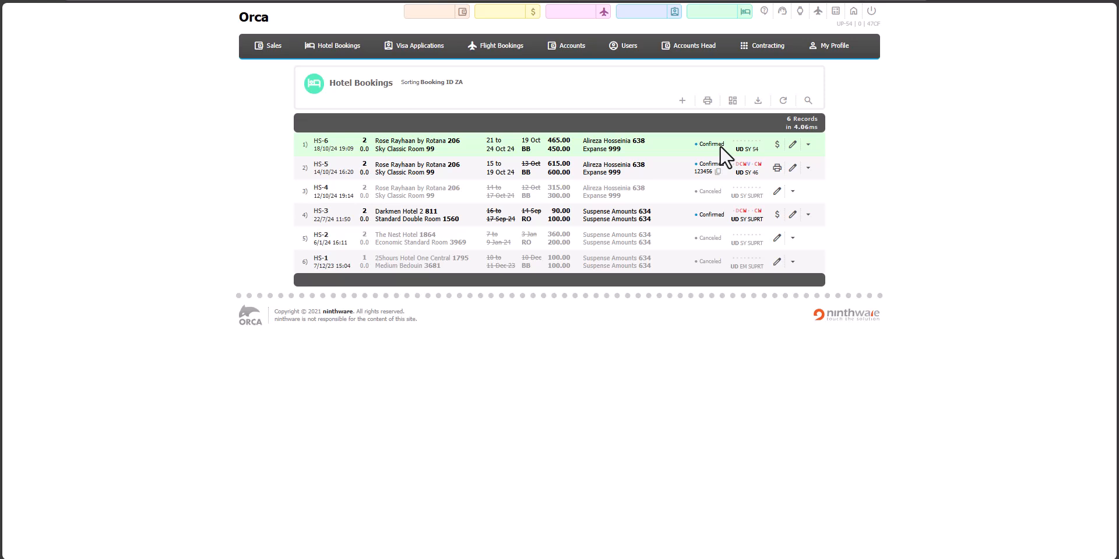
- Refresh the hotel bookings list and view the print voucher for booking HS-6
key("F5")
left_click(777, 145)
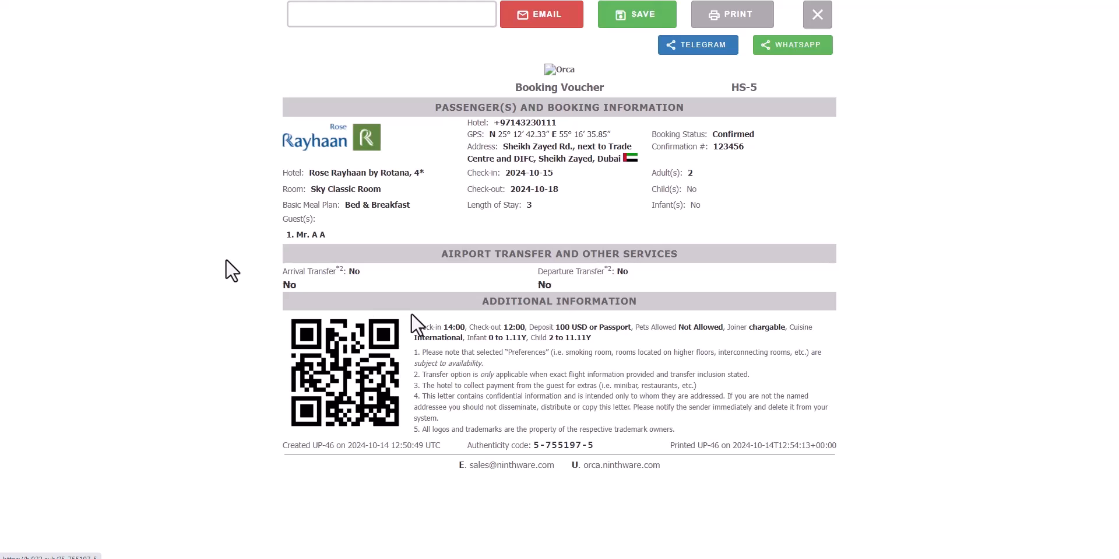
left_click(232, 270)
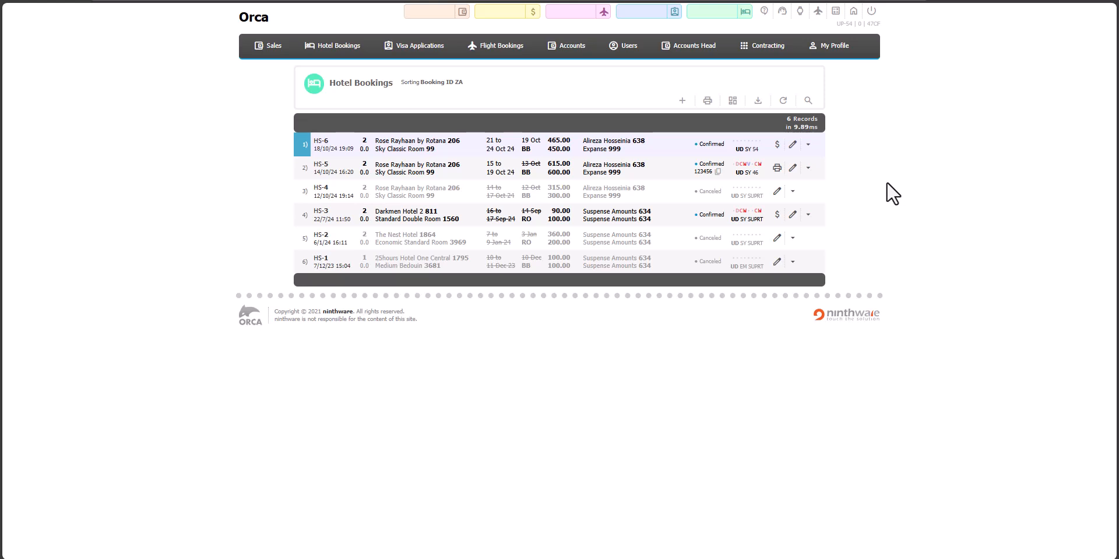
- Open booking HS-6 for editing and review its booking number field, rates and available status options
left_click(793, 144)
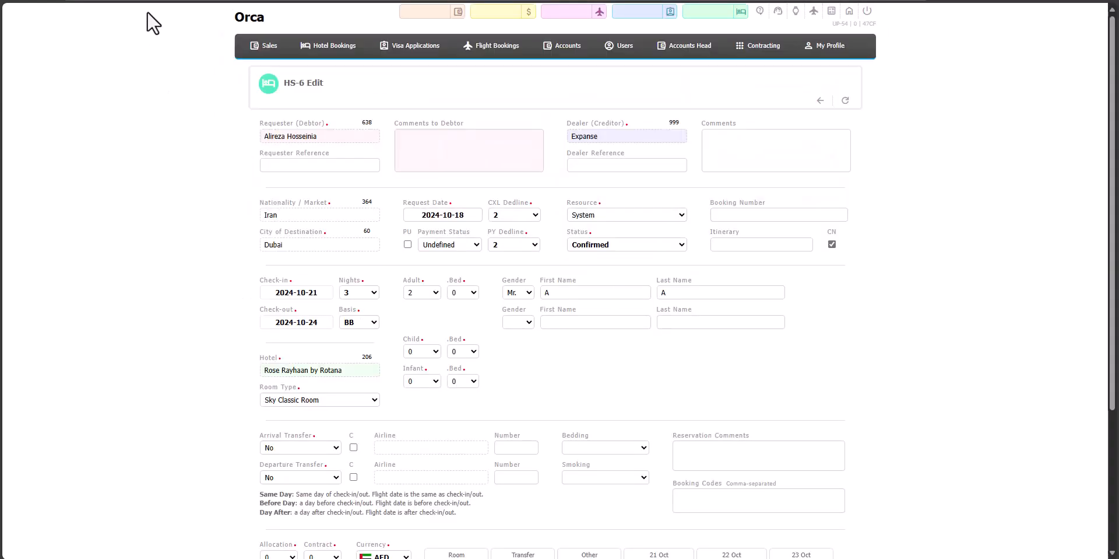
left_click(761, 214)
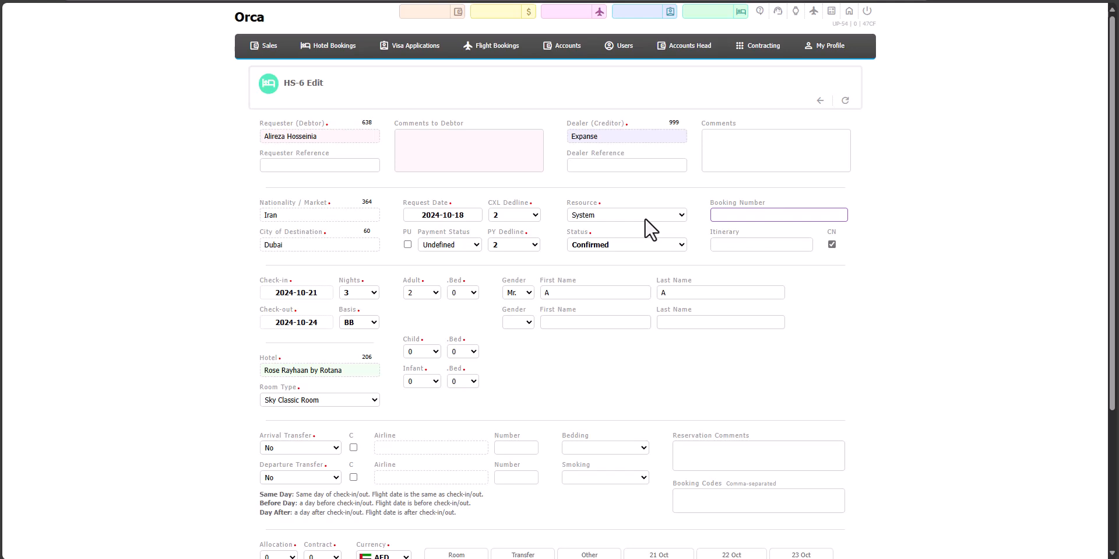
scroll(651, 229, "down", 1)
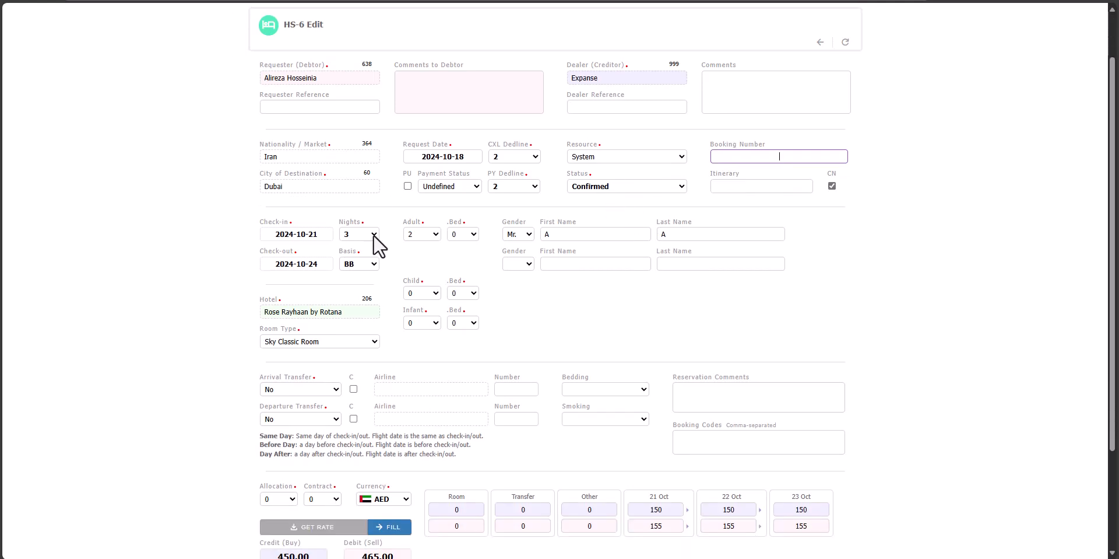
left_click(651, 186)
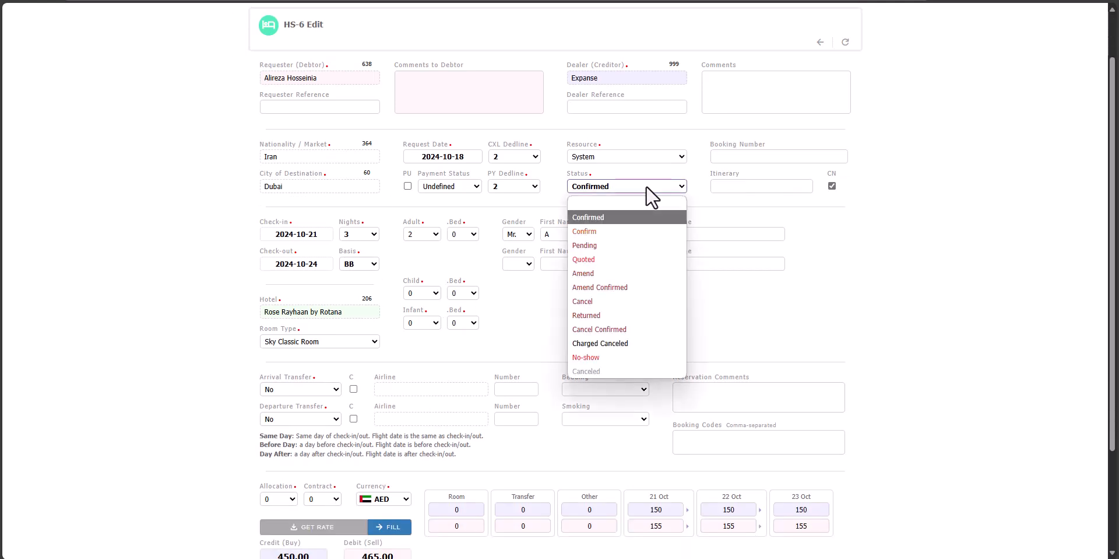
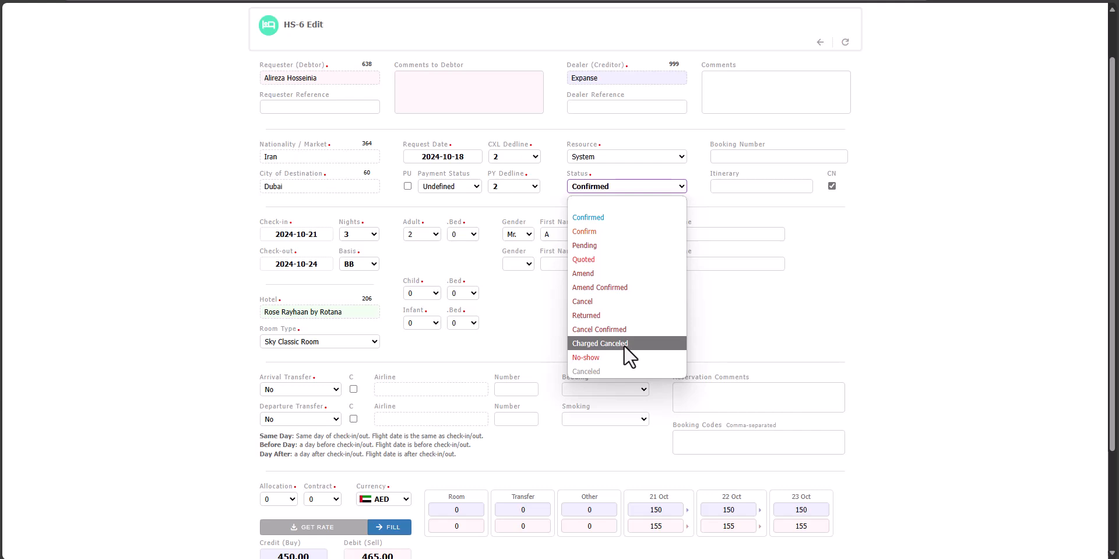
- Try the Charged Canceled status on booking HS-6 with the buy rates for 21, 22 and 23 Oct set to 0
left_click(624, 345)
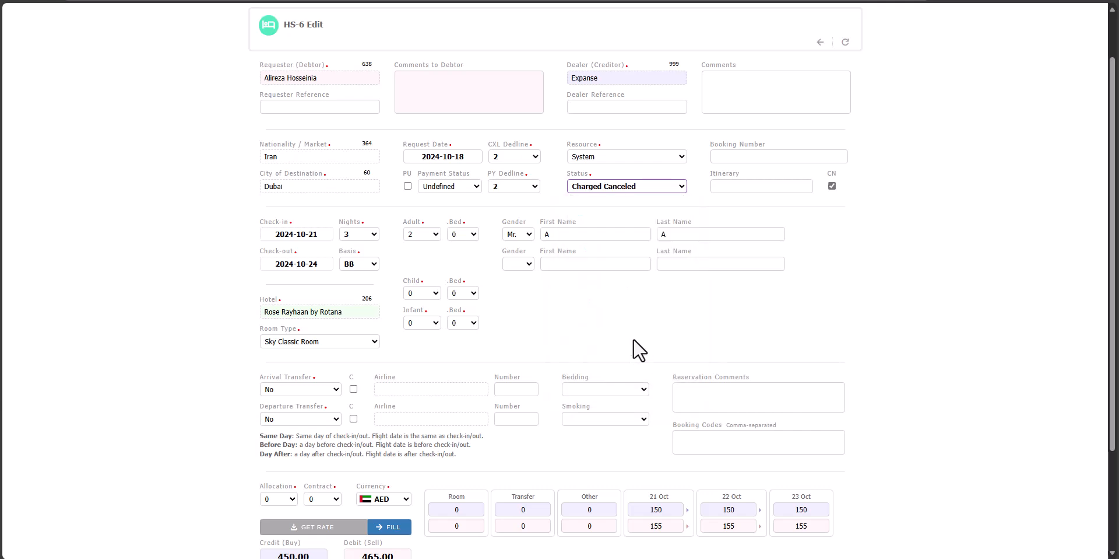
scroll(640, 349, "down", 3)
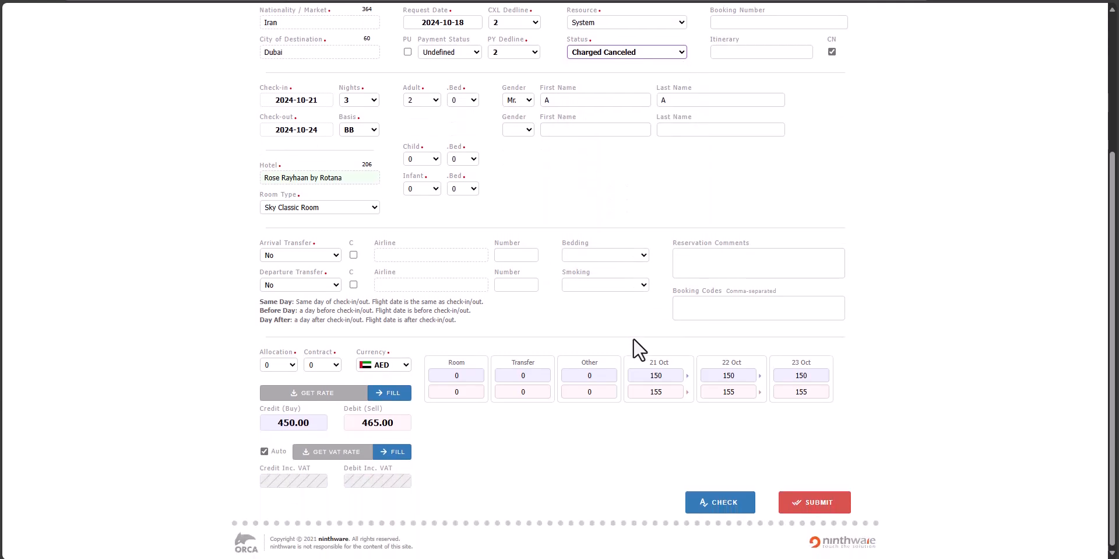
left_click(645, 378)
type("0")
left_click(723, 375)
type("0")
double_click(787, 375)
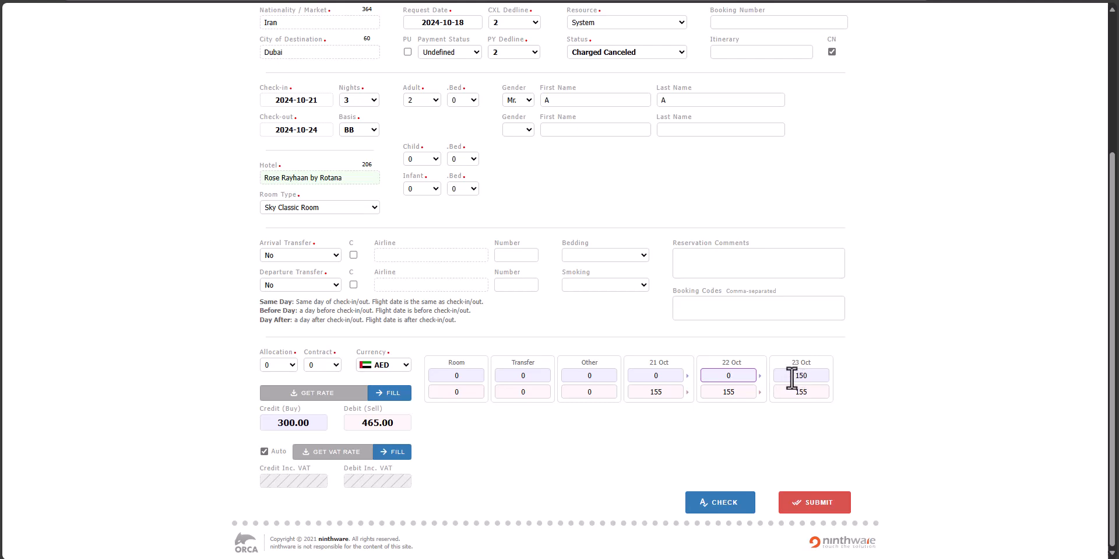
type("0")
left_click(864, 444)
- Check the total sell amount and the status choices of HS-6, and return to the hotel bookings list
double_click(400, 422)
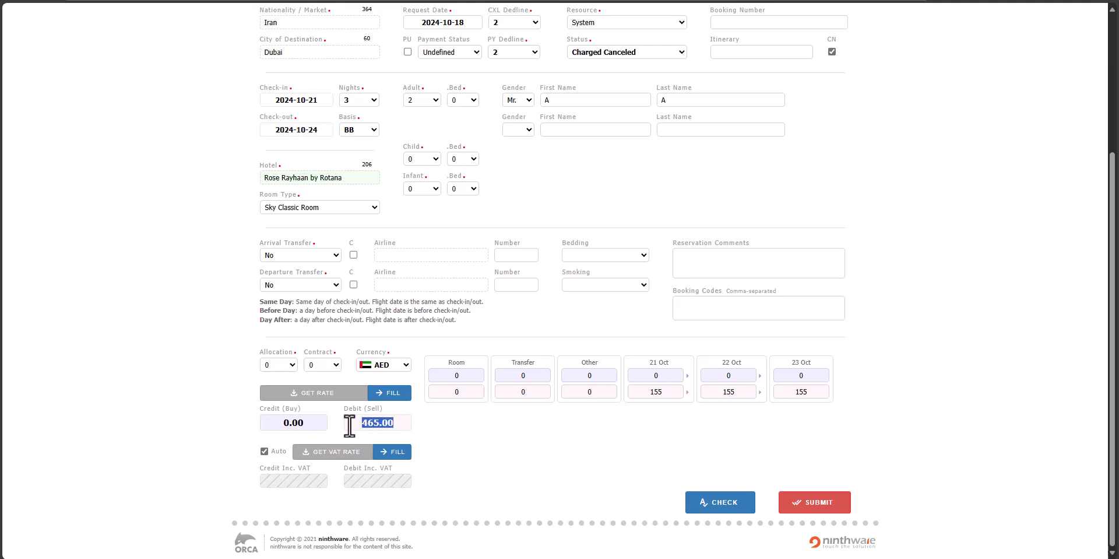
left_click(473, 440)
scroll(635, 219, "up", 2)
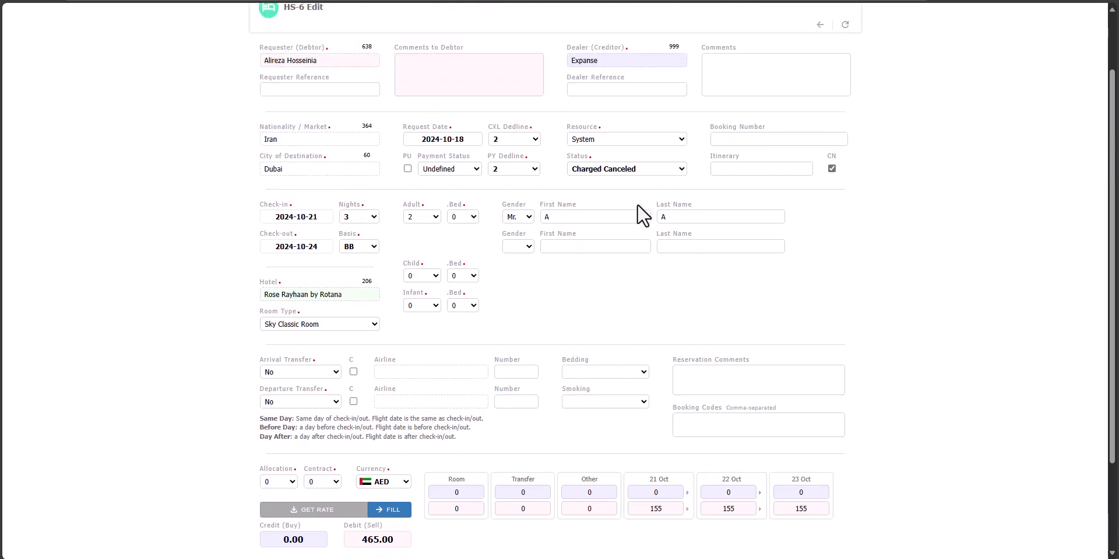
left_click(673, 170)
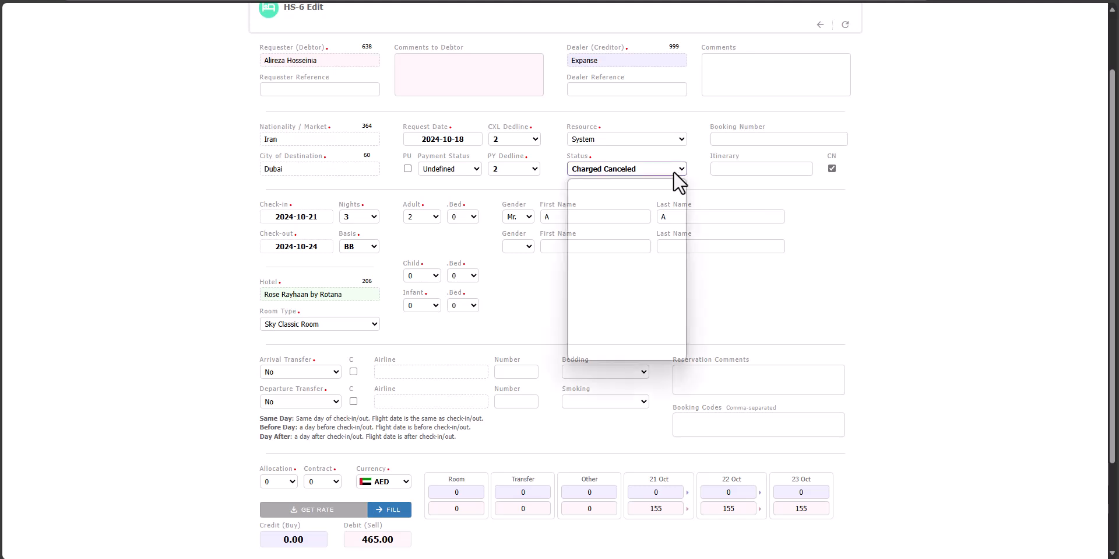
left_click(954, 281)
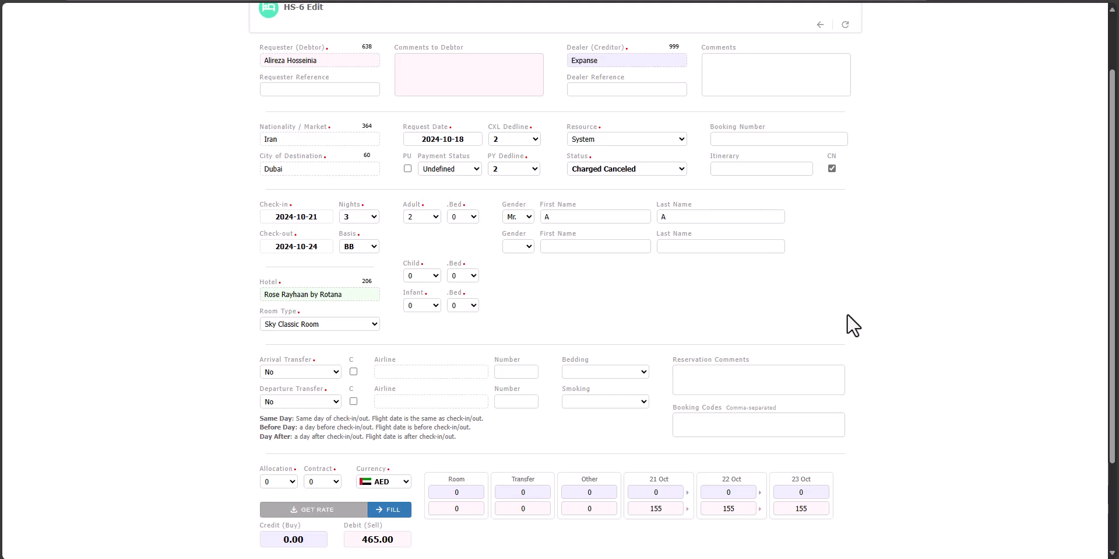
key("alt+Left")
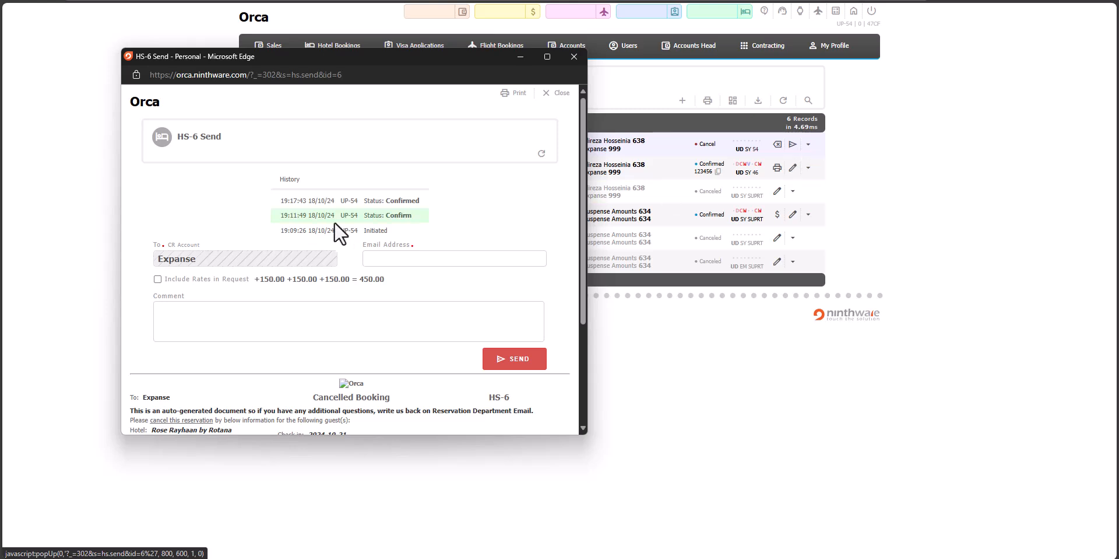
- Review the HS-6 cancellation request and its cancellation confirmation page, and close the pop-up
scroll(214, 173, "down", 3)
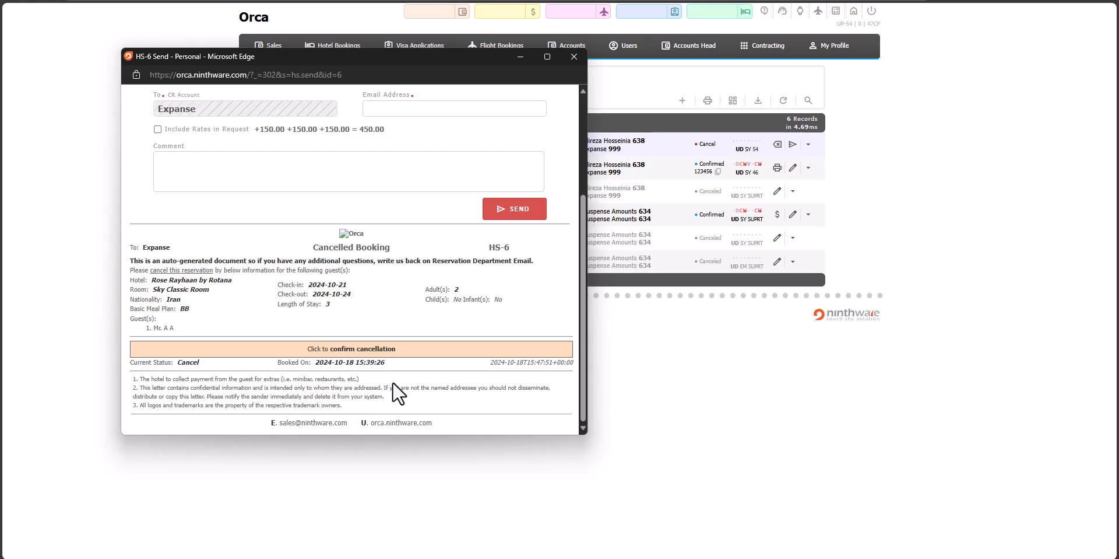
left_click(382, 108)
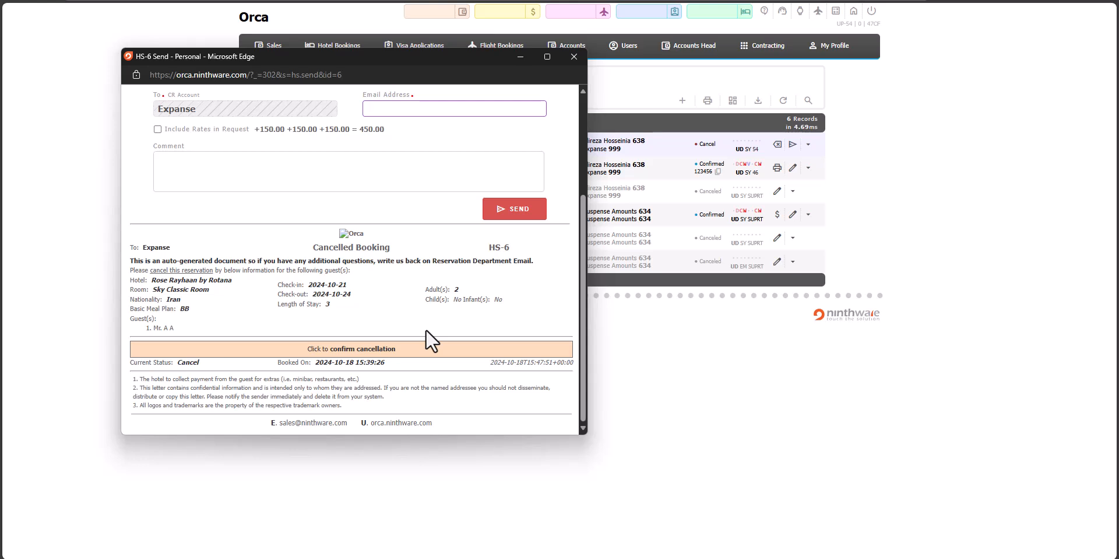
left_click(310, 349)
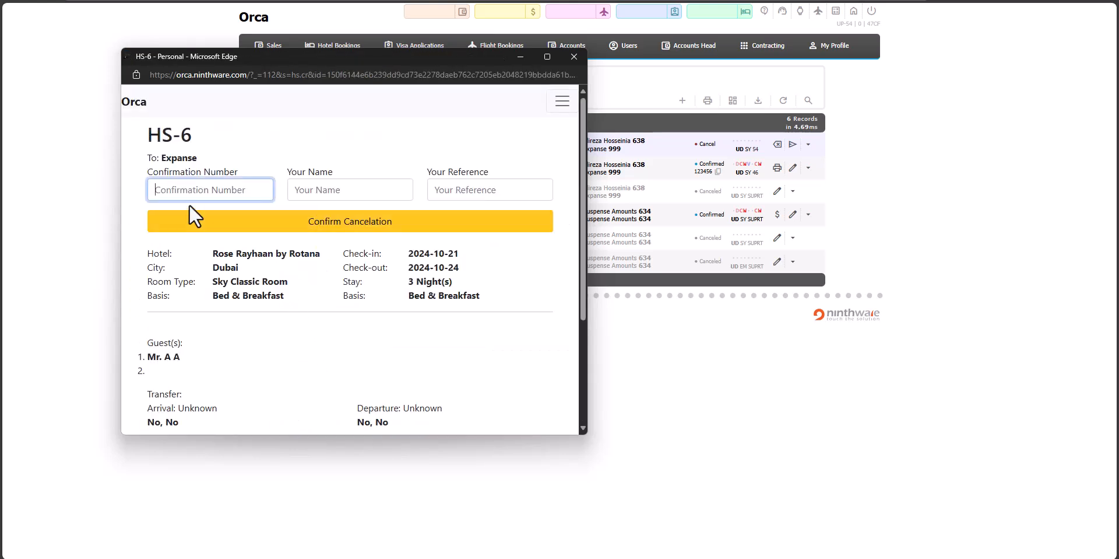
scroll(432, 192, "down", 2)
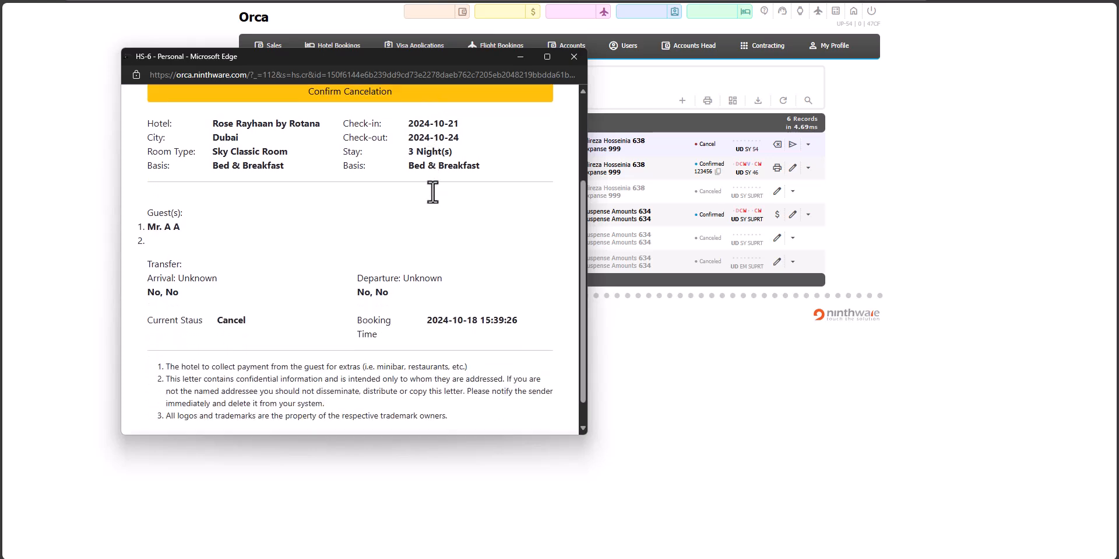
scroll(432, 192, "down", 1)
scroll(435, 191, "up", 3)
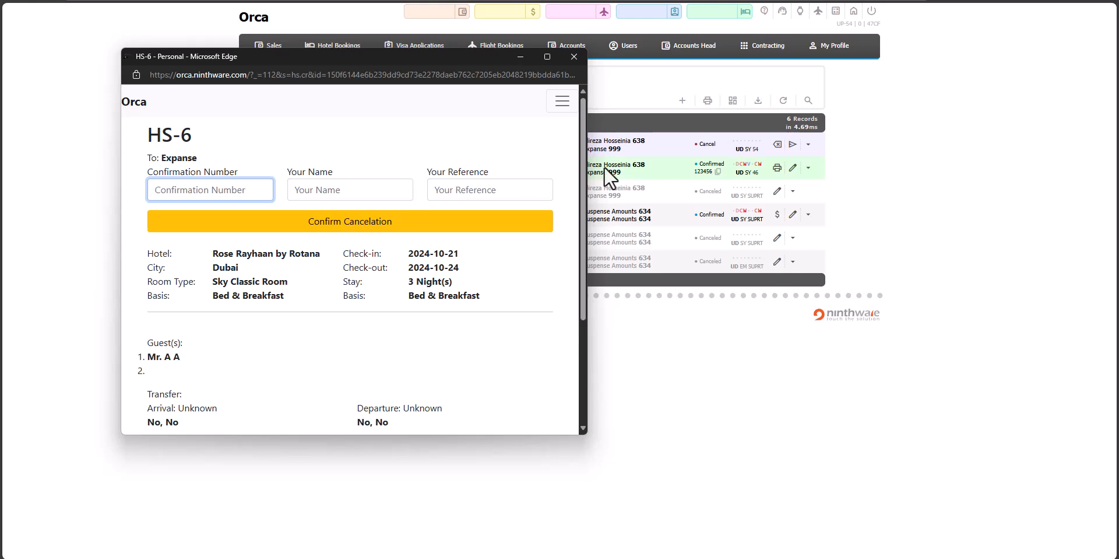
left_click(574, 57)
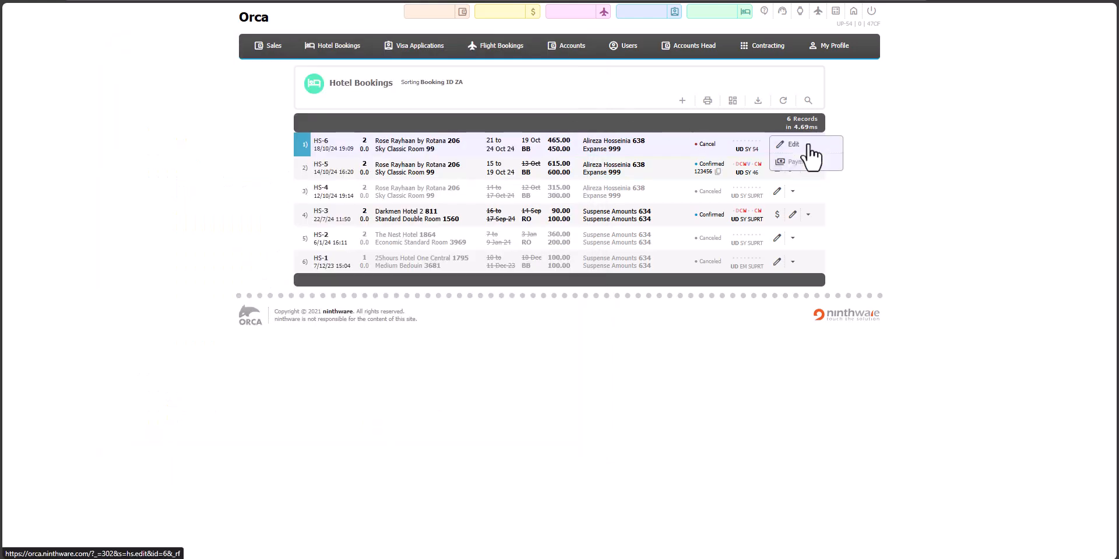
- Open booking HS-6 for editing, check its rates and set the status to Amend
left_click(797, 149)
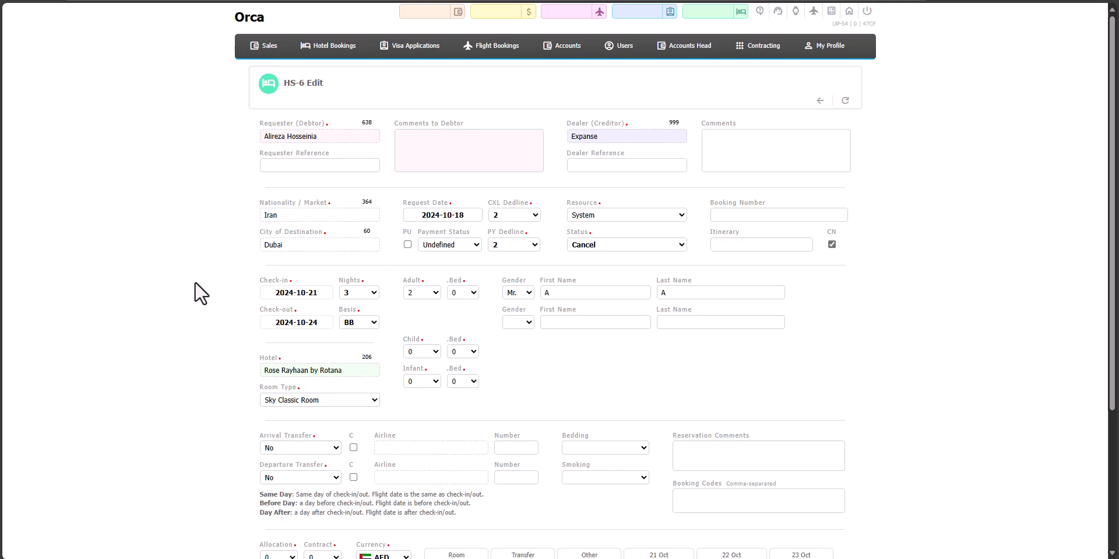
scroll(198, 292, "down", 3)
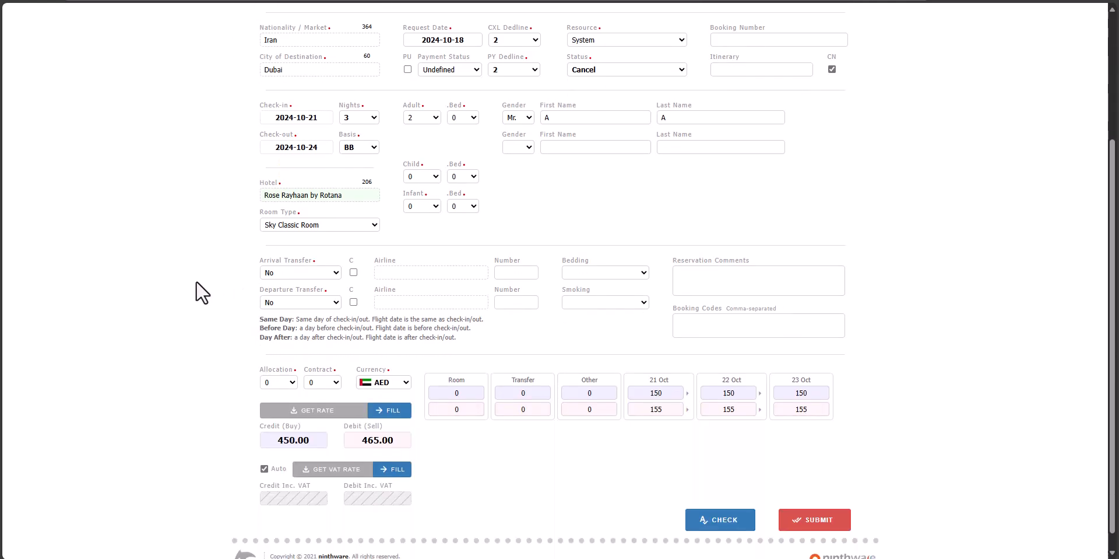
scroll(198, 292, "up", 3)
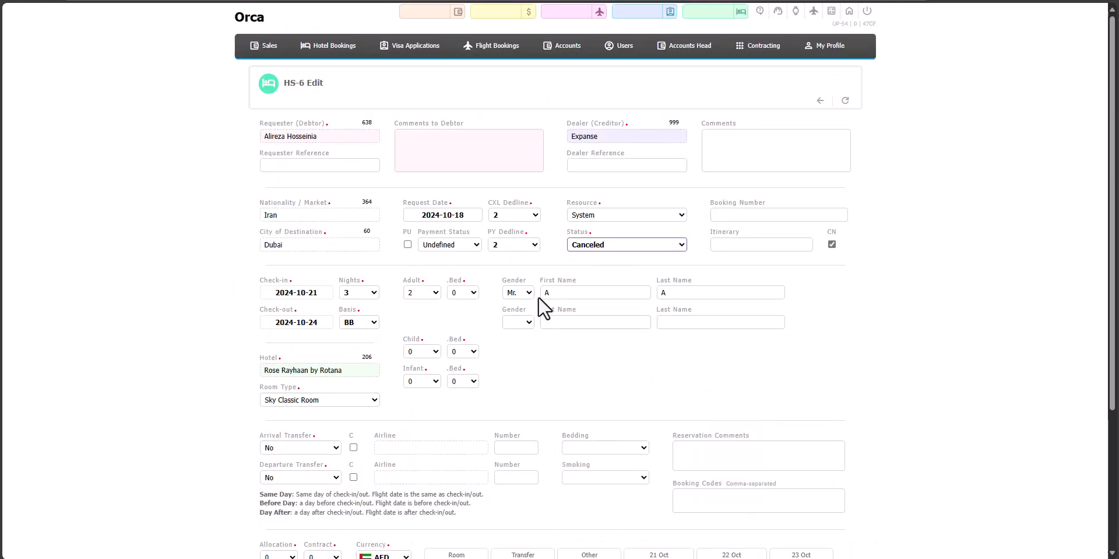
left_click(607, 249)
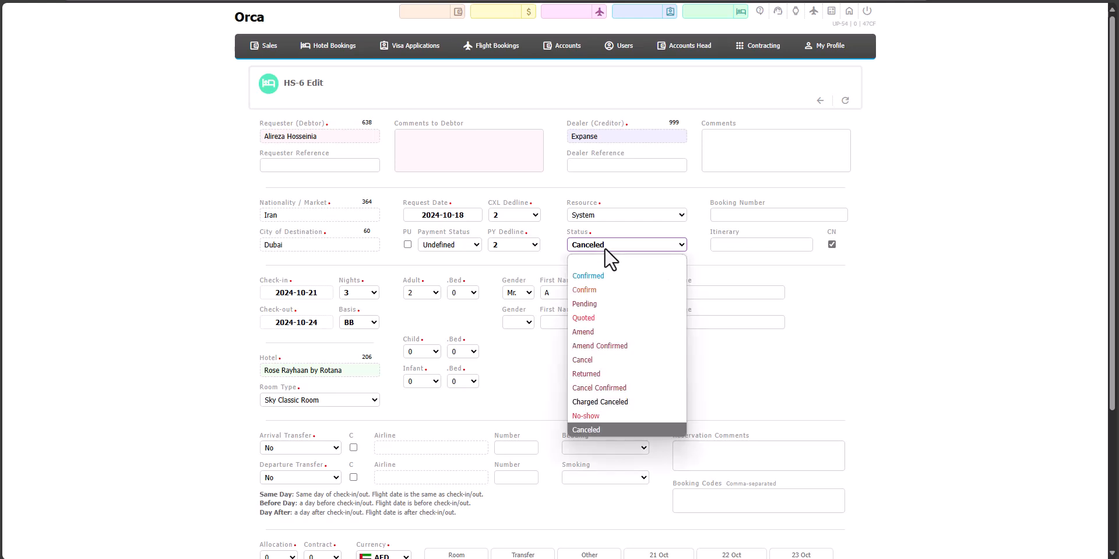
left_click(601, 329)
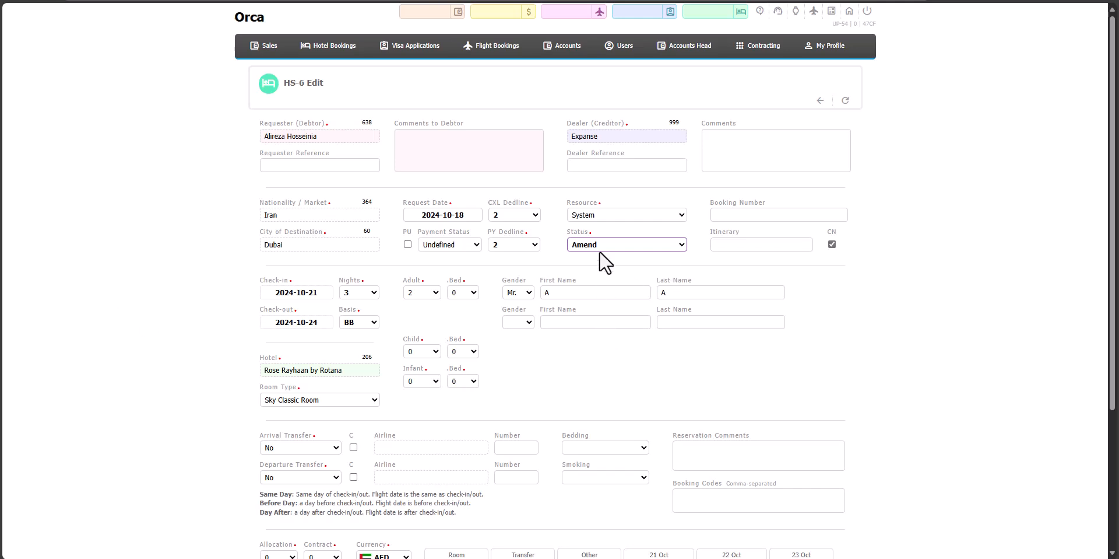
scroll(600, 256, "down", 4)
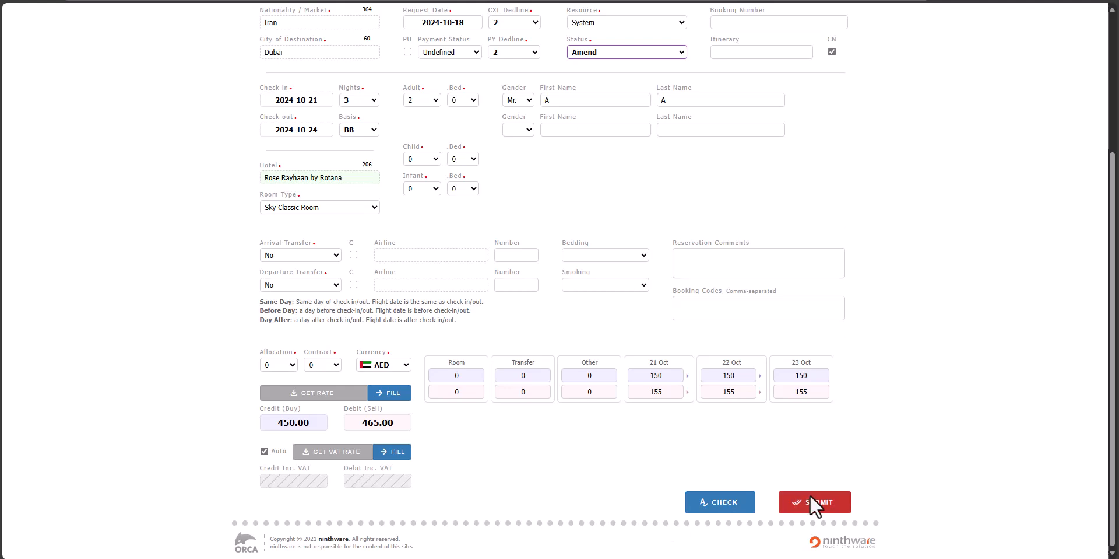
scroll(809, 497, "up", 2)
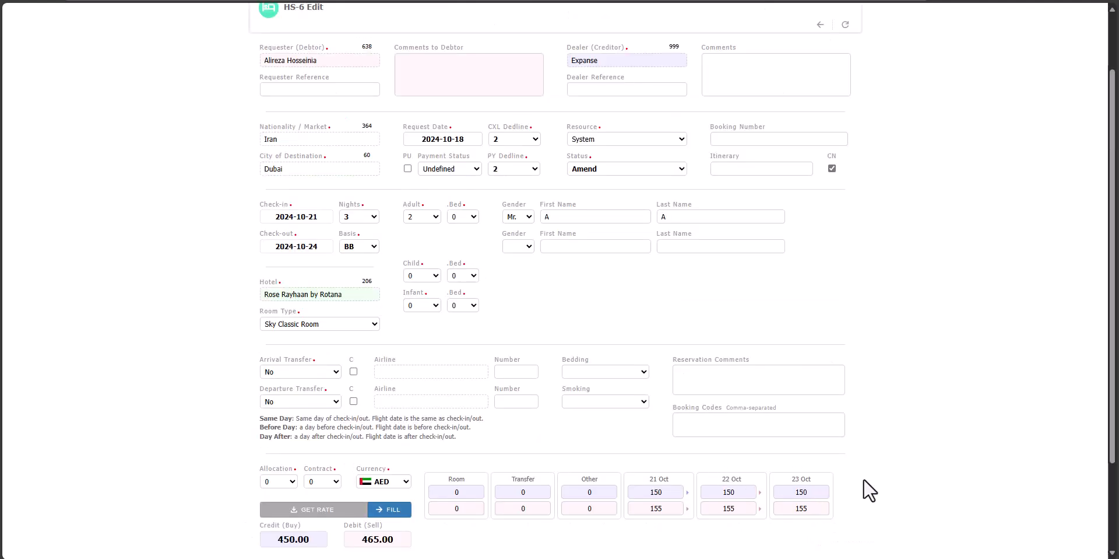
- Try the Amend Confirmed status on HS-6 with check-out on 2024-10-25, inspect the added 24 Oct rate fields and leave the form
left_click(630, 170)
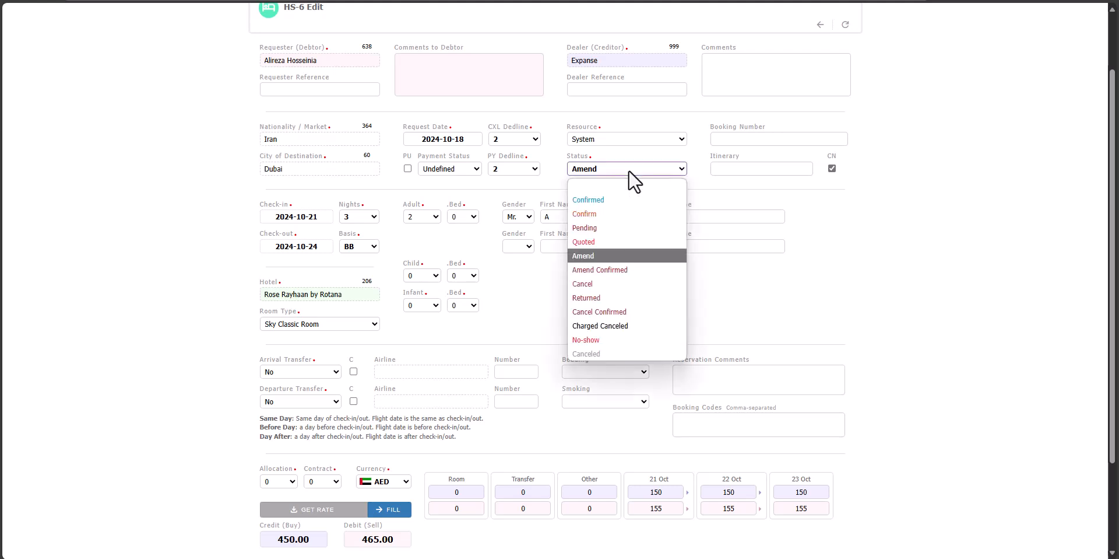
left_click(613, 270)
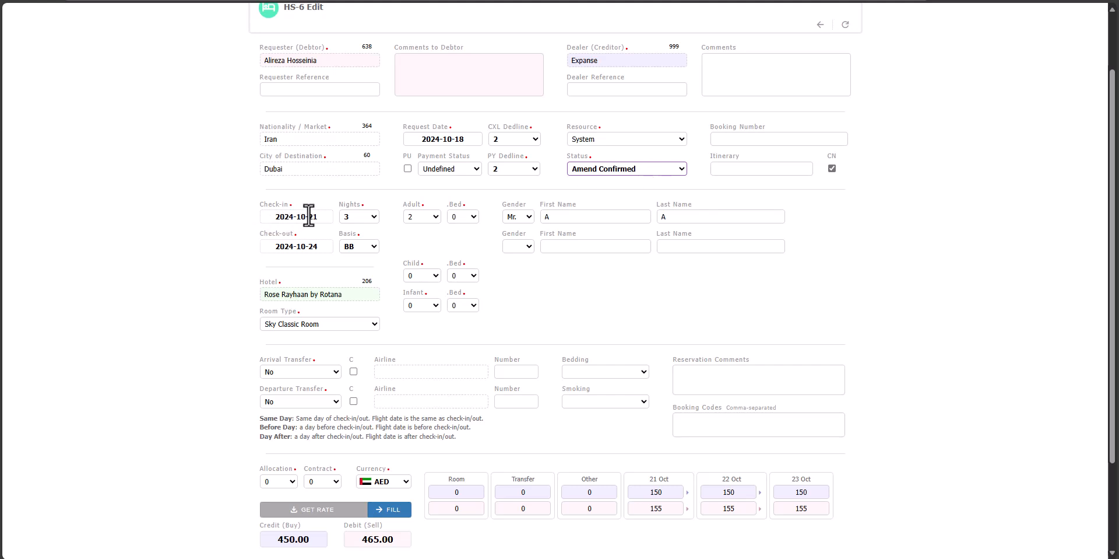
left_click(313, 246)
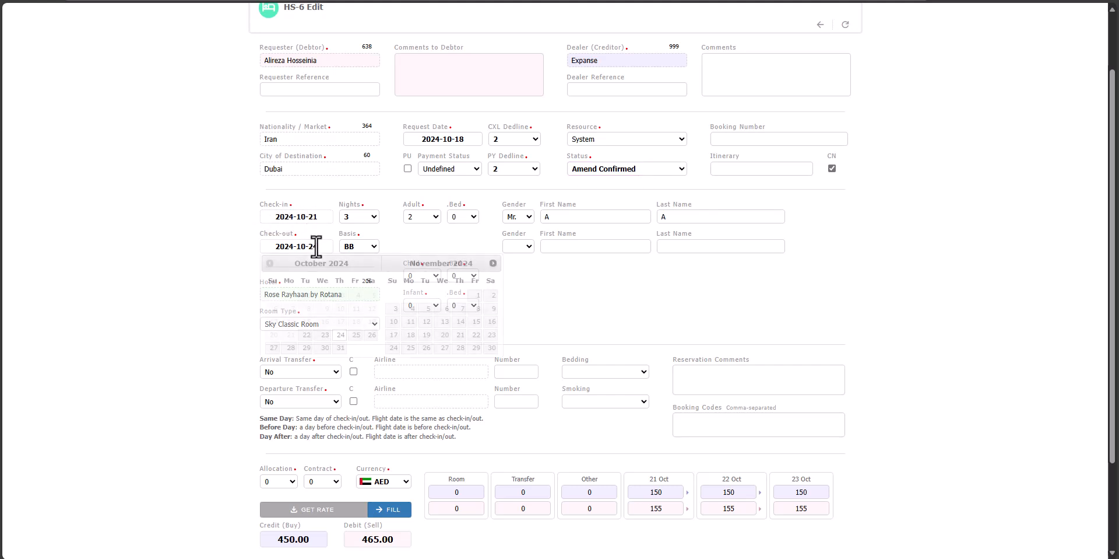
left_click(356, 335)
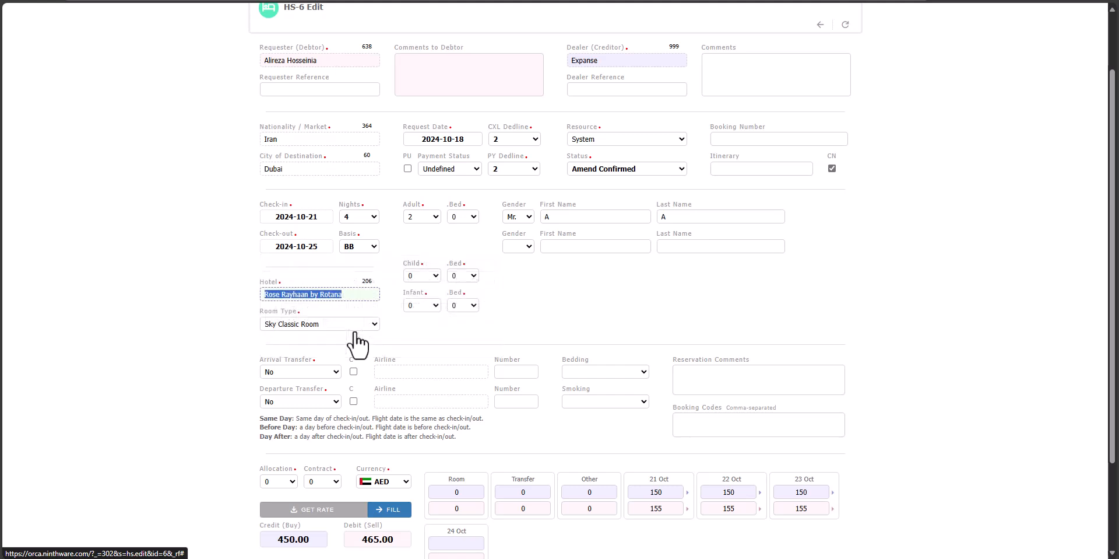
scroll(428, 337, "down", 2)
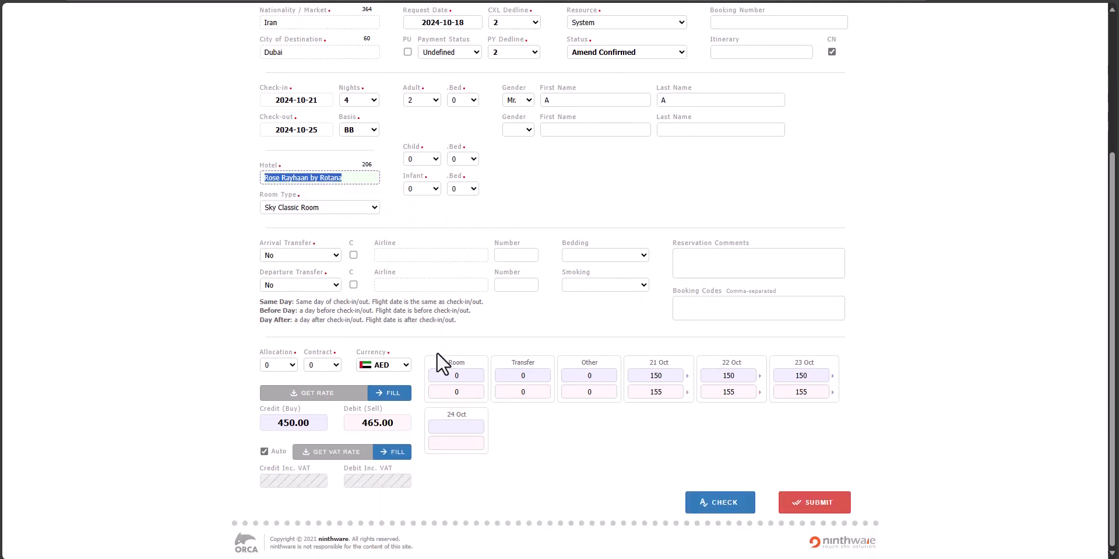
left_click(458, 426)
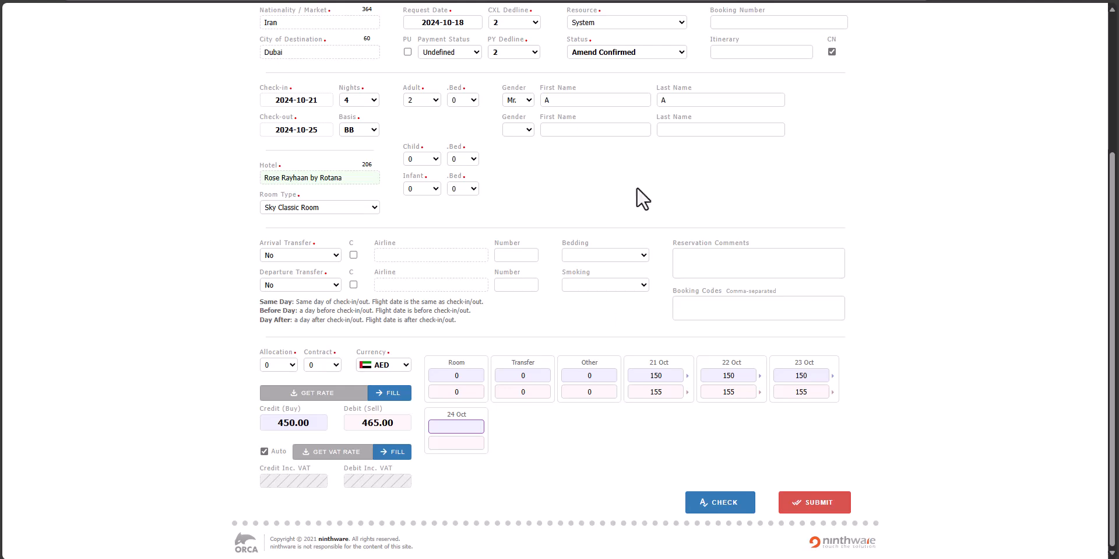
key("alt+Left")
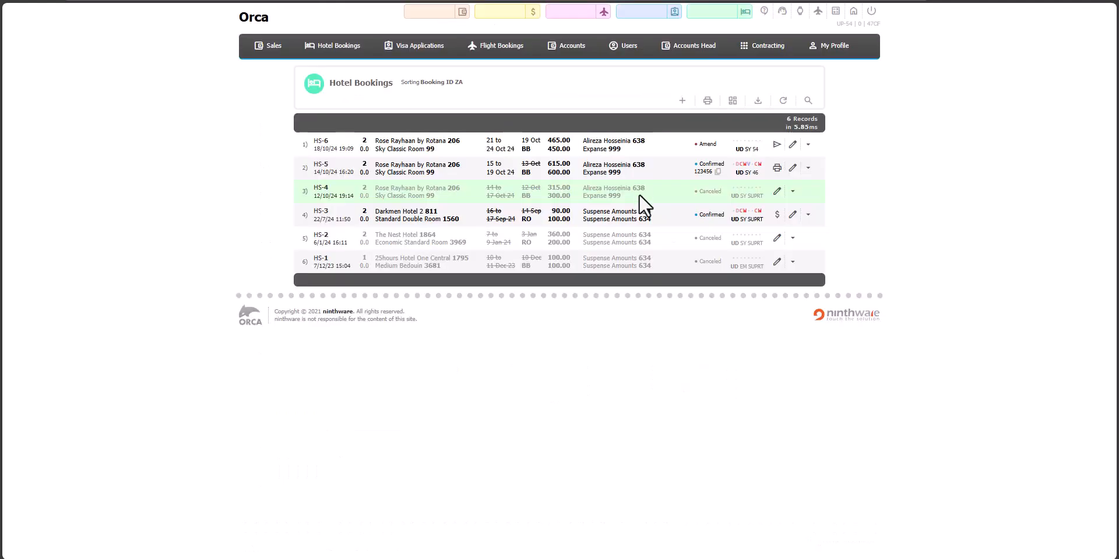
- Review the HS-6 amendment request and its status history in the send form, and close the form
left_click(777, 144)
scroll(201, 260, "down", 3)
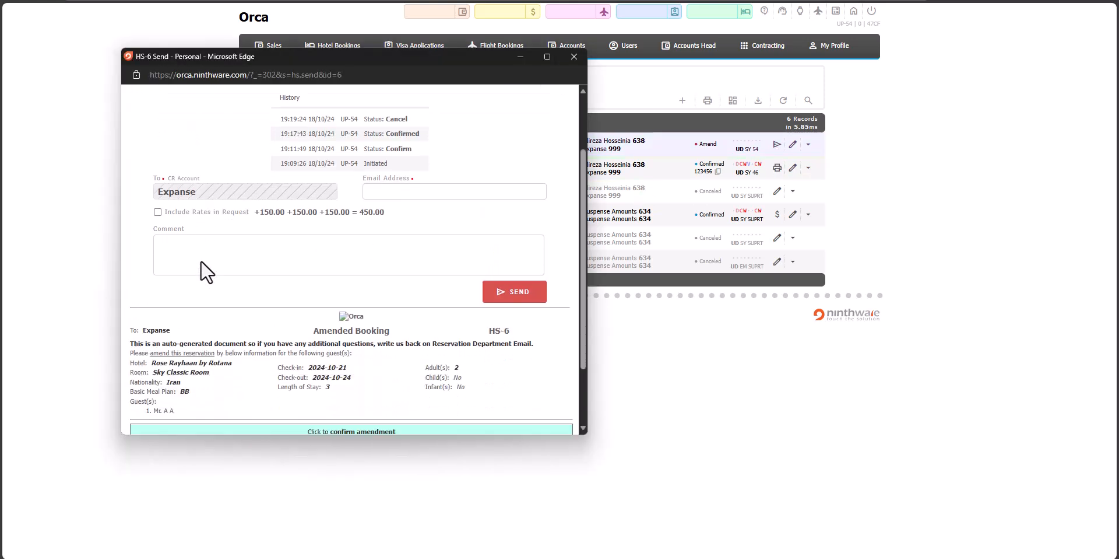
scroll(344, 271, "up", 3)
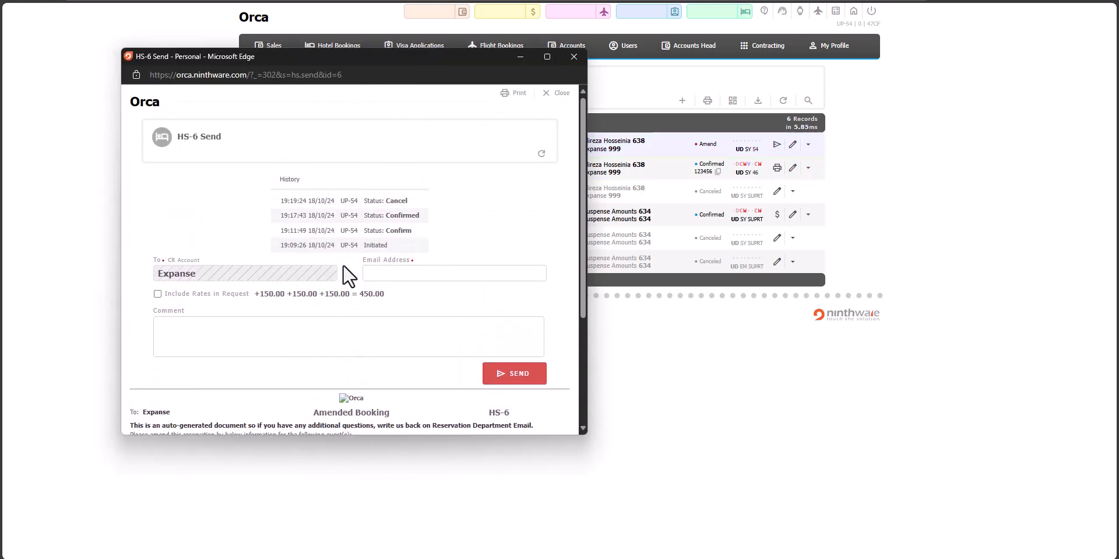
left_click(567, 58)
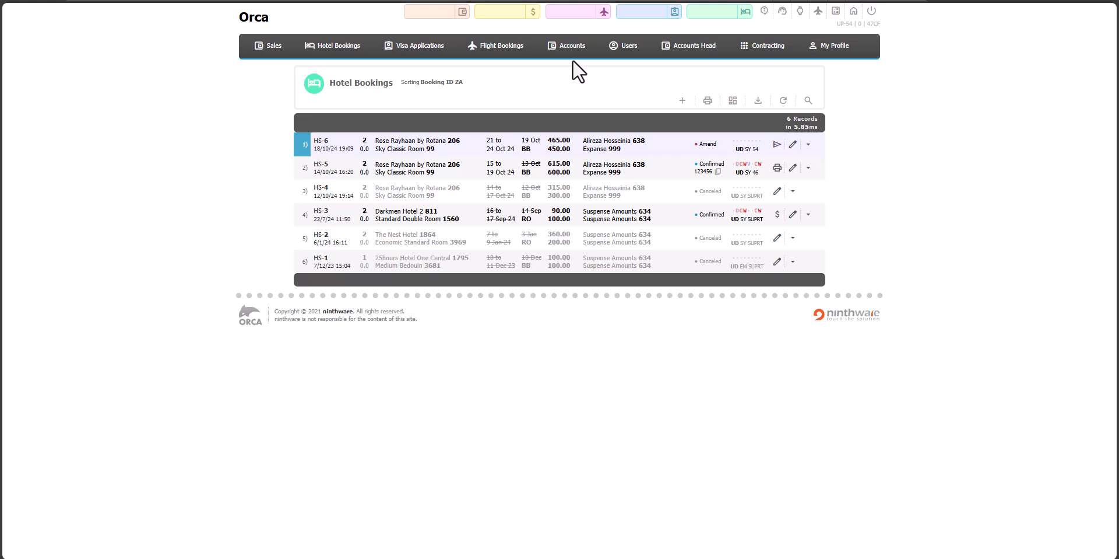
- Open booking HS-6 for editing, set its status to Canceled and submit the change
left_click(793, 144)
scroll(680, 262, "down", 3)
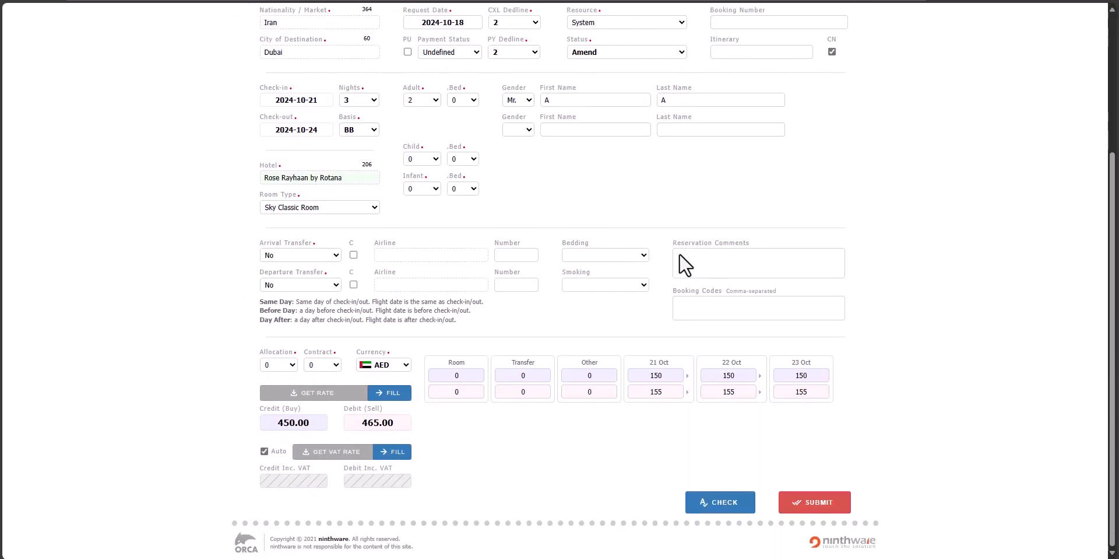
scroll(681, 257, "up", 3)
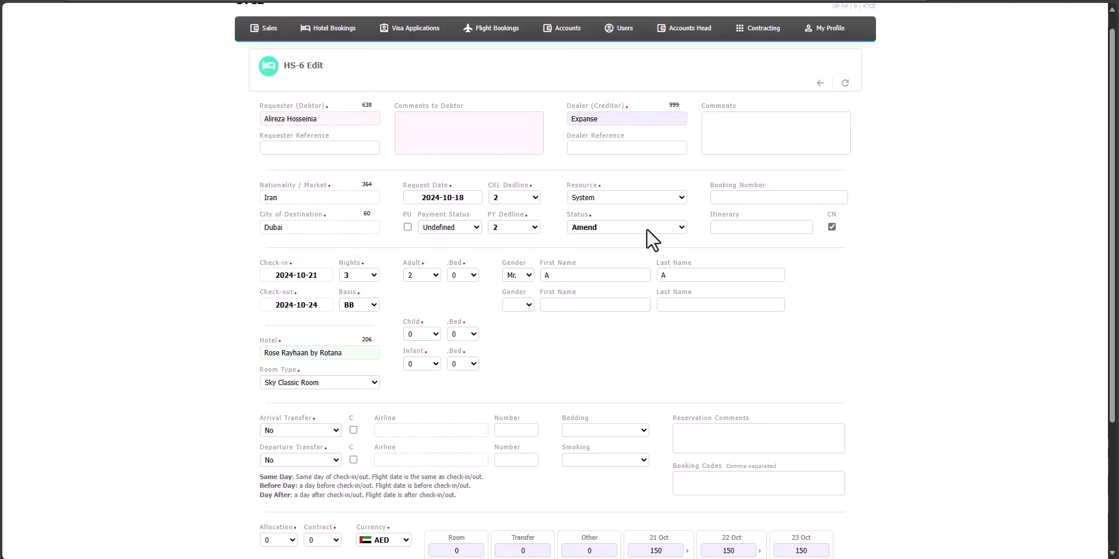
left_click(646, 227)
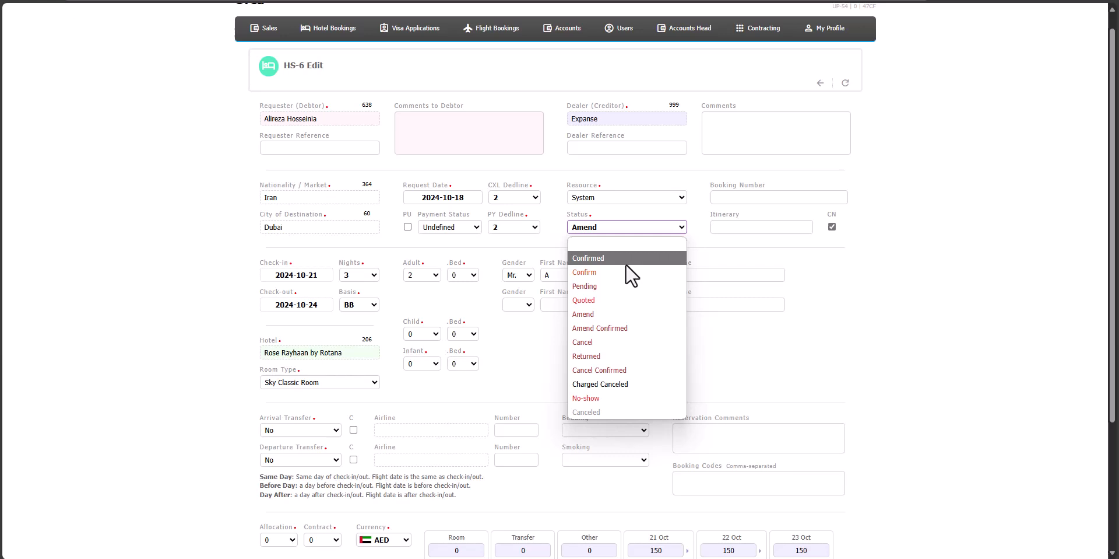
left_click(638, 412)
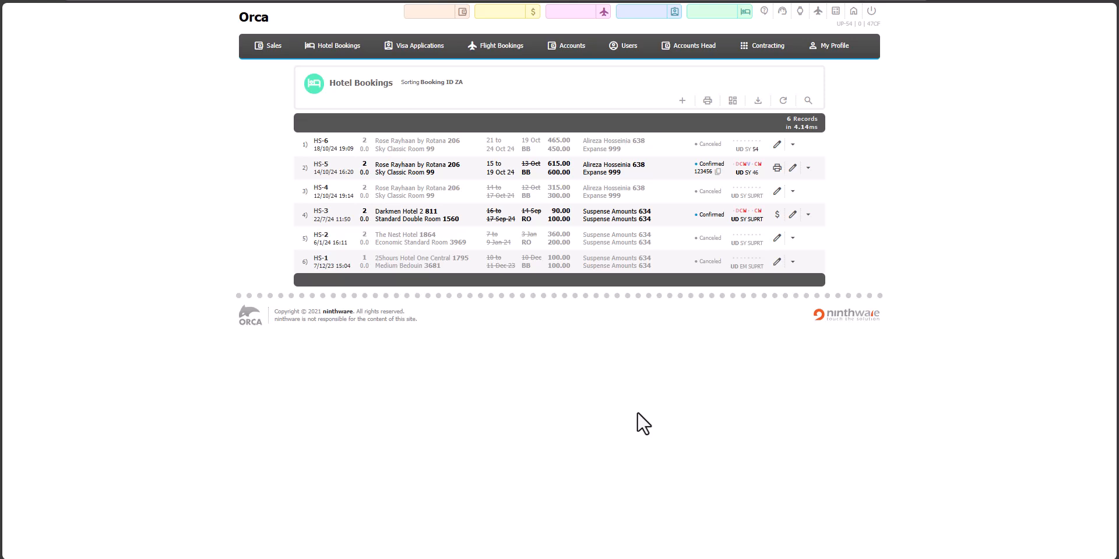
- Open the Limit Cache chart for the Sky Classic Room at Rose Rayhaan by Rotana and examine its daily availability
left_click(768, 53)
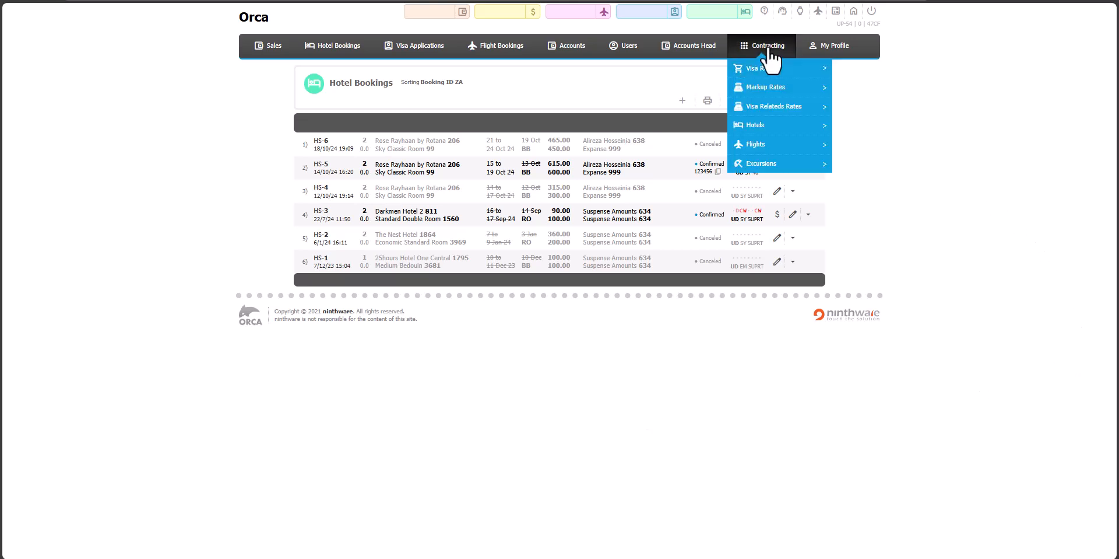
mouse_move(757, 129)
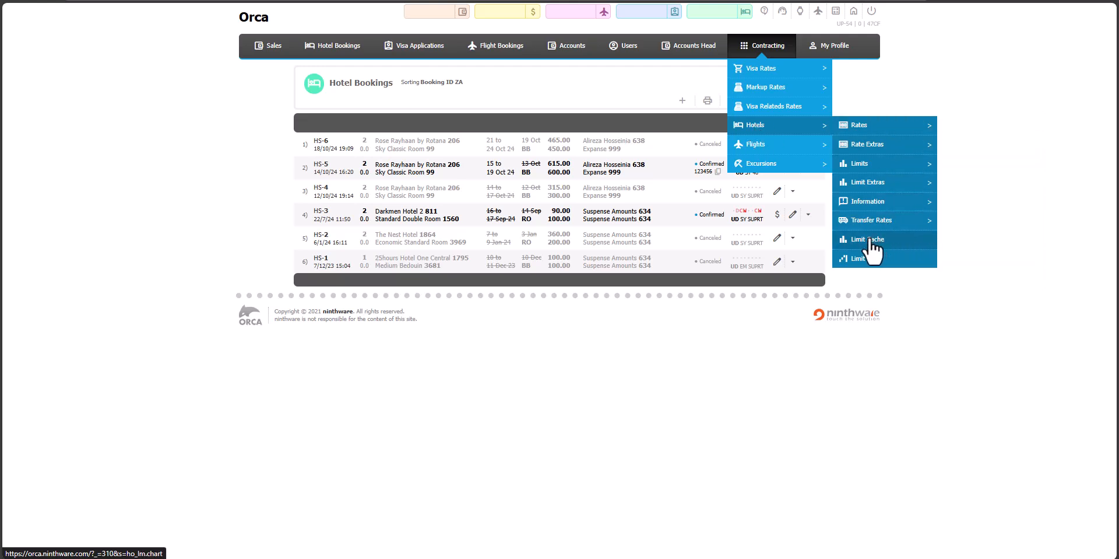
mouse_move(877, 229)
left_click(896, 250)
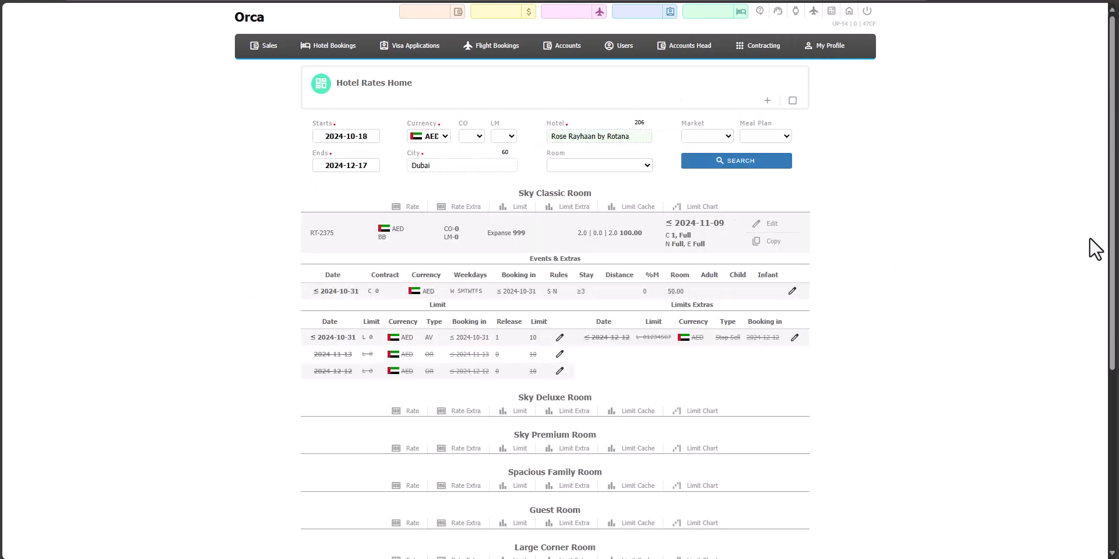
left_click(636, 207)
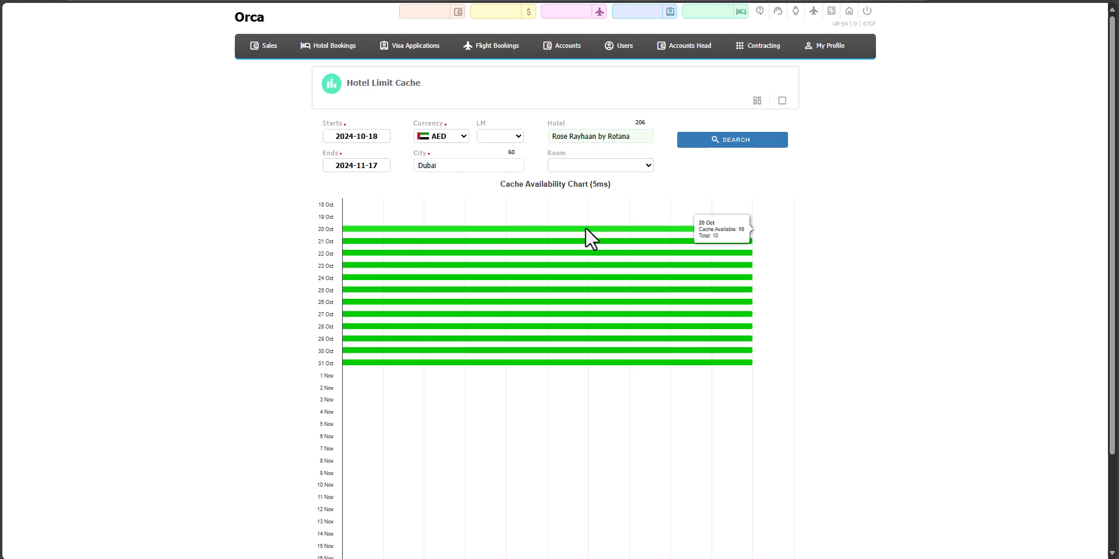
- Go to the contracting hotel information and open a blank form for a new hotel info record
mouse_move(771, 41)
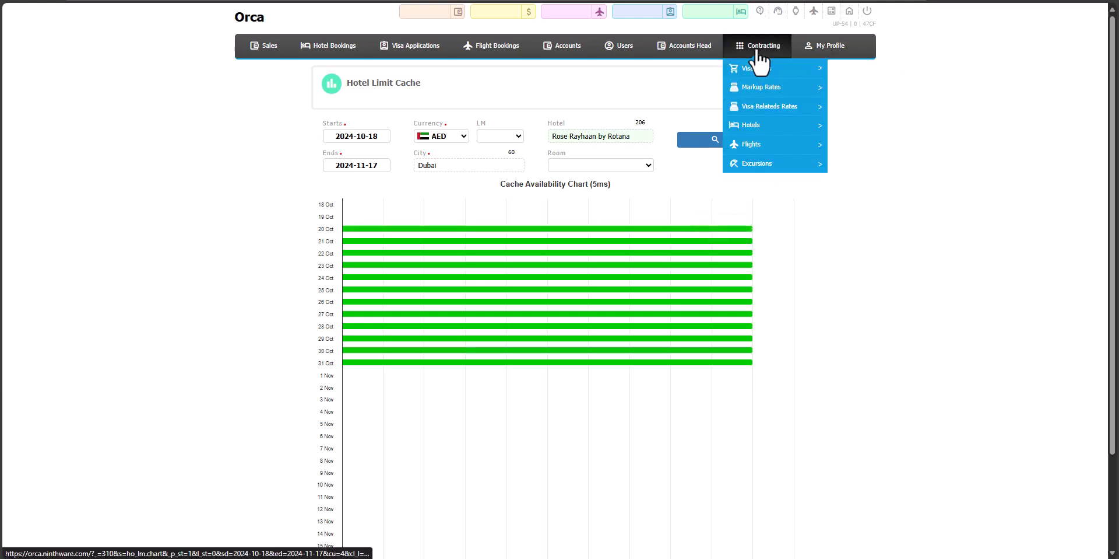
mouse_move(776, 131)
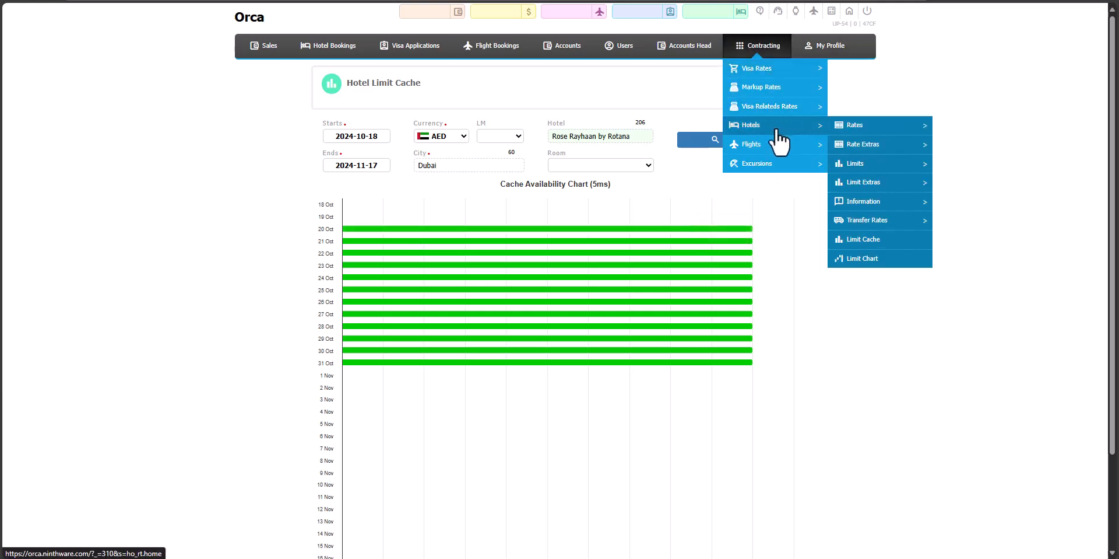
mouse_move(865, 209)
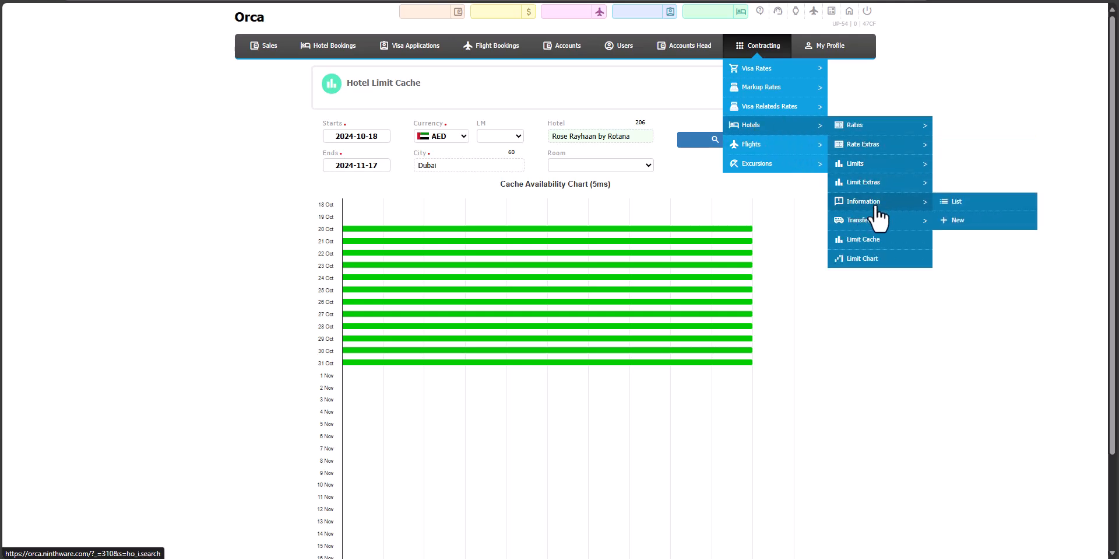
left_click(876, 208)
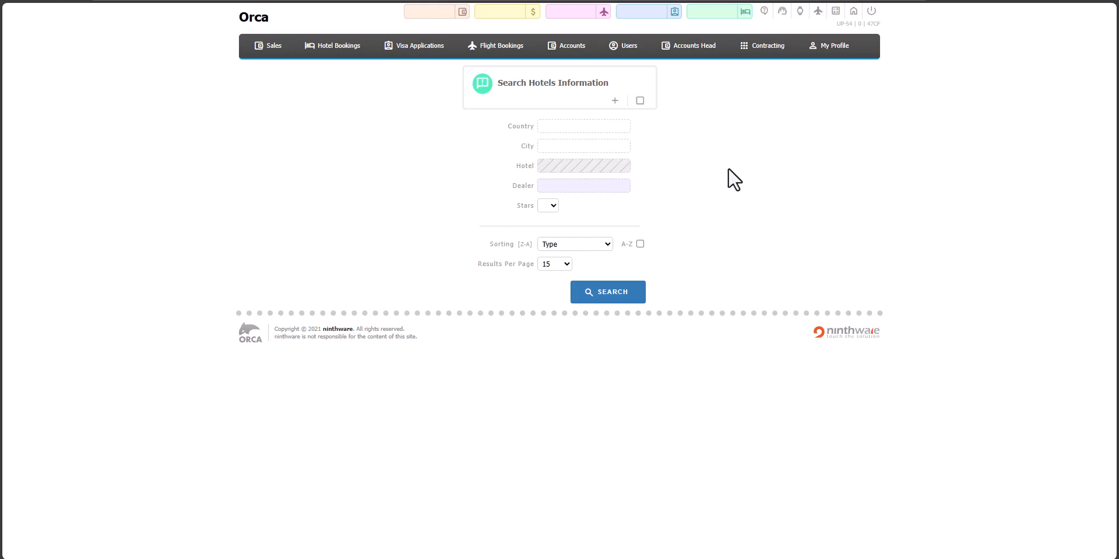
left_click(615, 102)
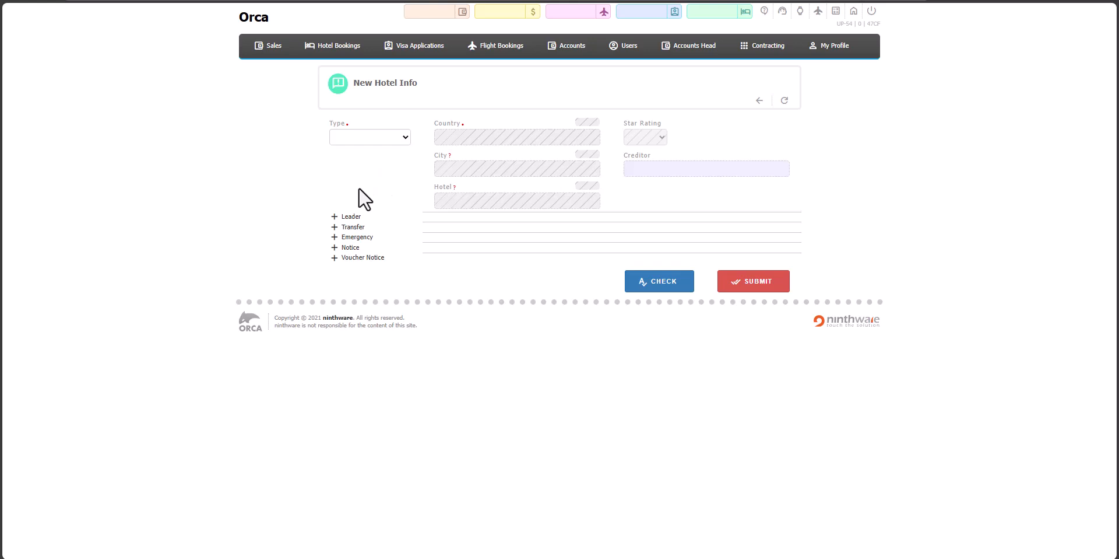
- Try adding one Leader, Transfer, Emergency, Notice and Voucher Notice entry to the new hotel info form
left_click(350, 217)
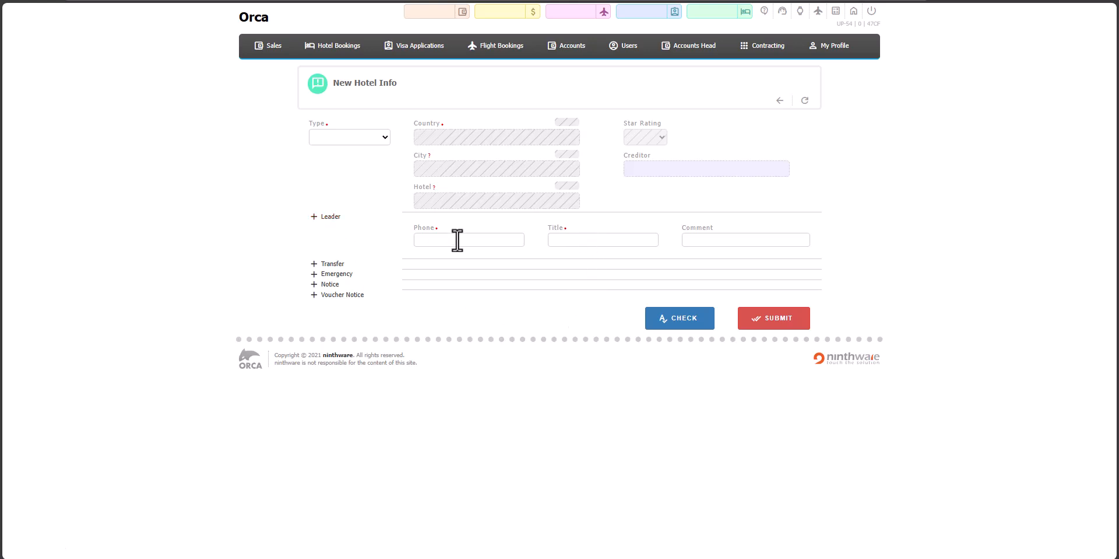
left_click(326, 265)
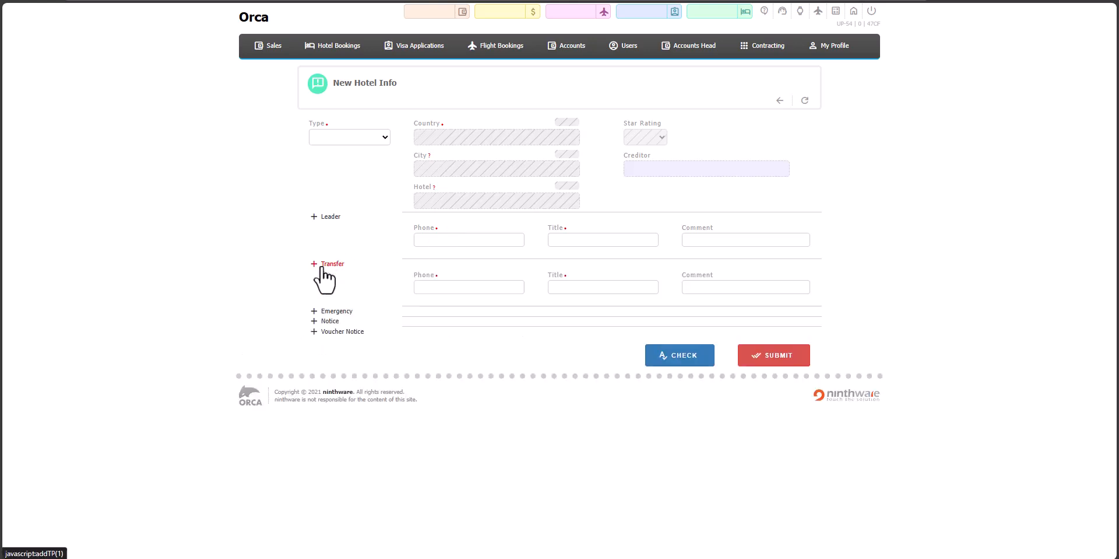
left_click(326, 312)
left_click(327, 358)
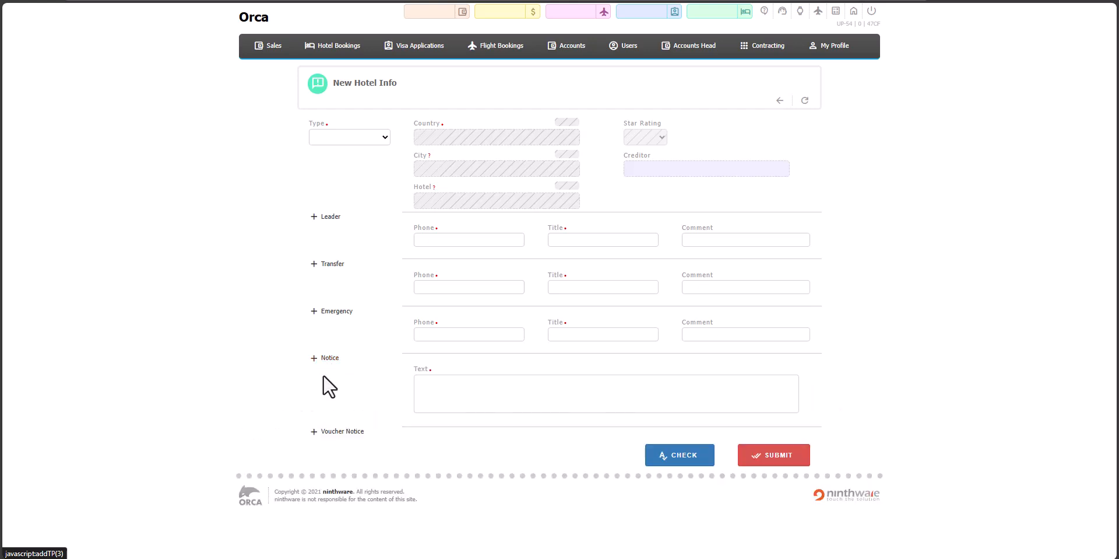
left_click(336, 432)
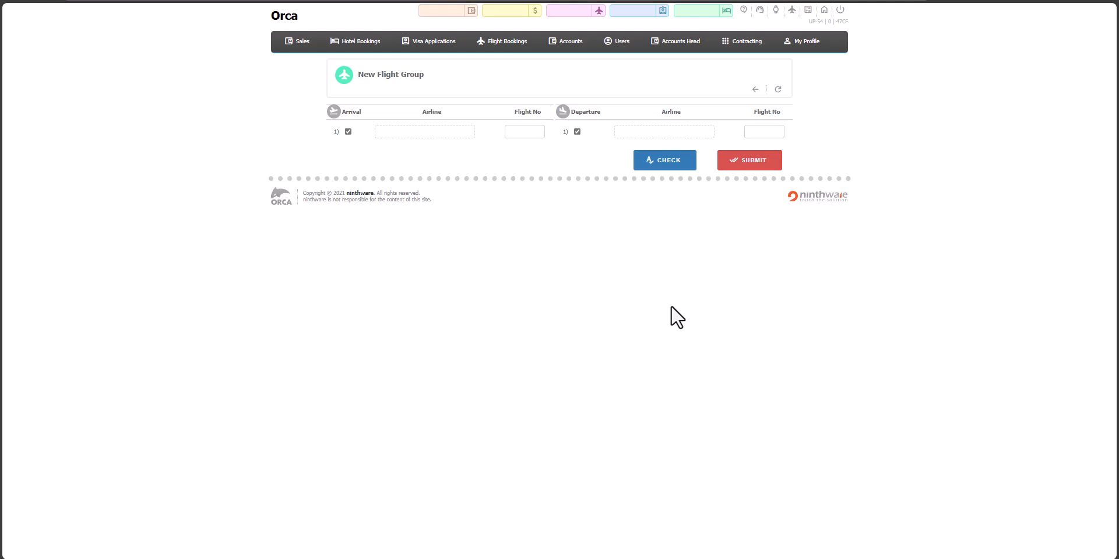
- Create a hotel flight group with arrival Iran Air 555 and departure Iran Air 777, and submit it
mouse_move(744, 42)
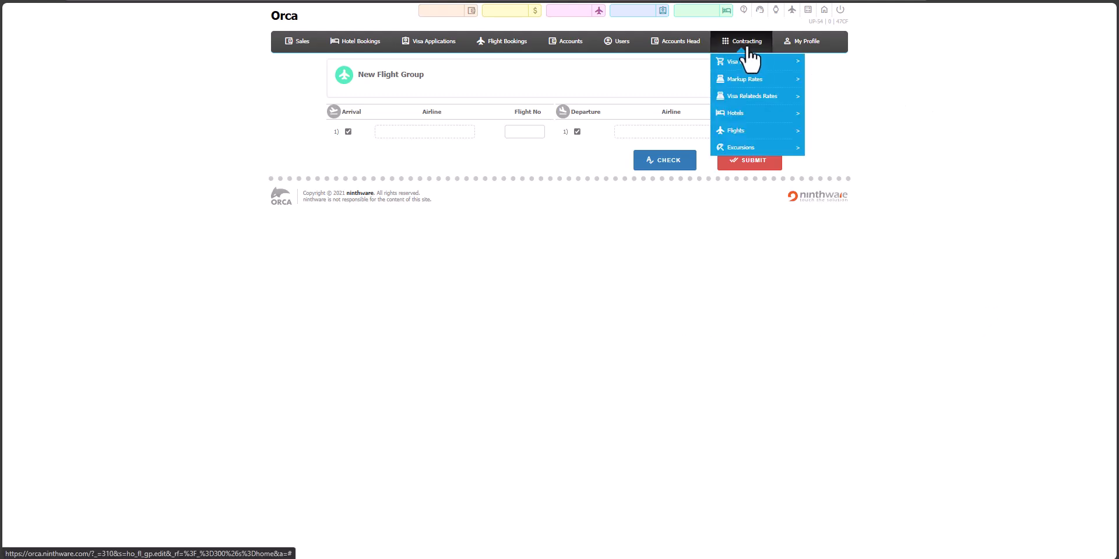
mouse_move(758, 113)
mouse_move(866, 130)
mouse_move(866, 199)
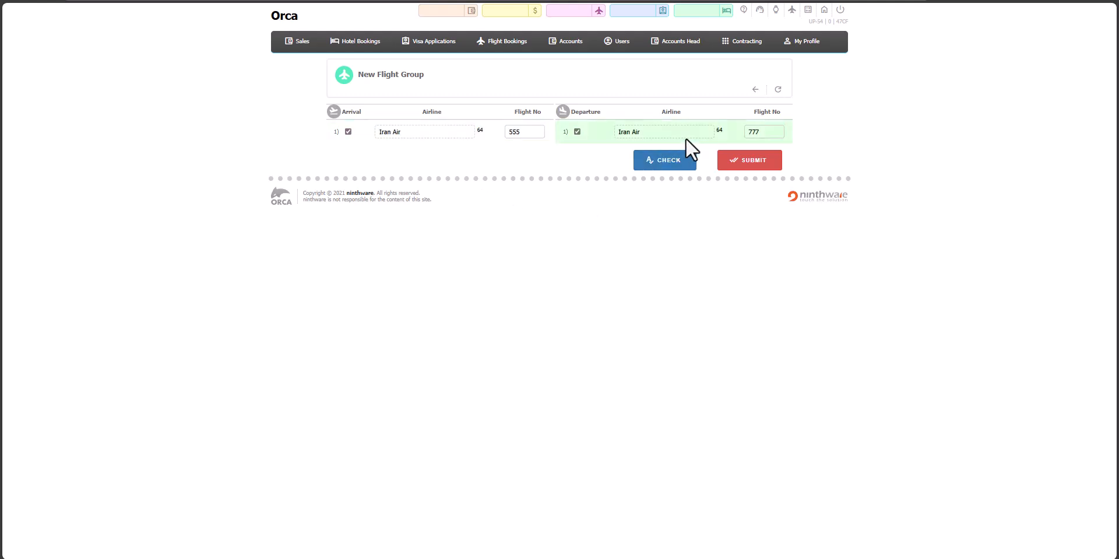
left_click(753, 162)
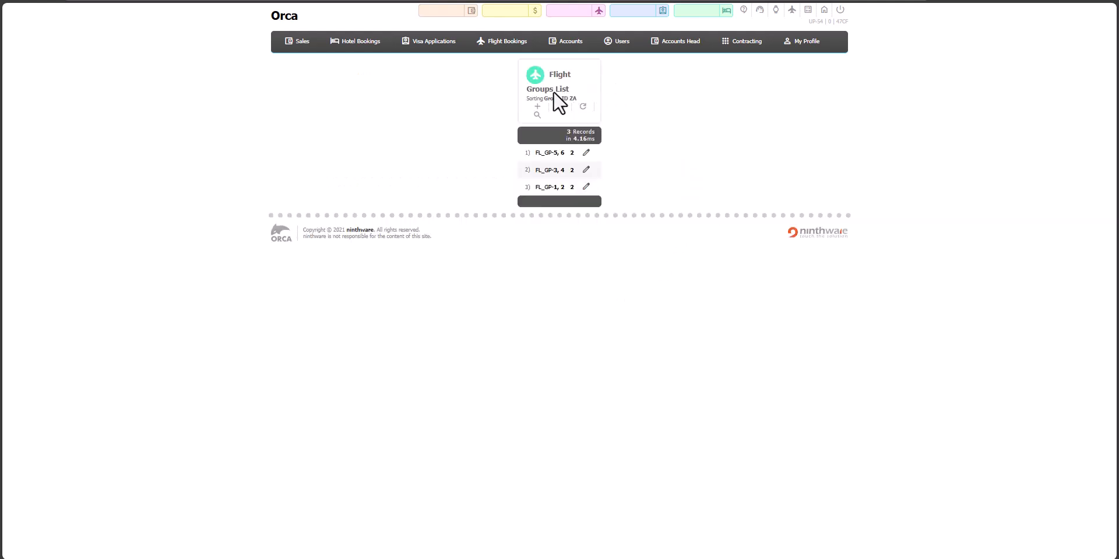
- Start a new hotel airport transfer rate with two active rule rows, both in AED
mouse_move(743, 46)
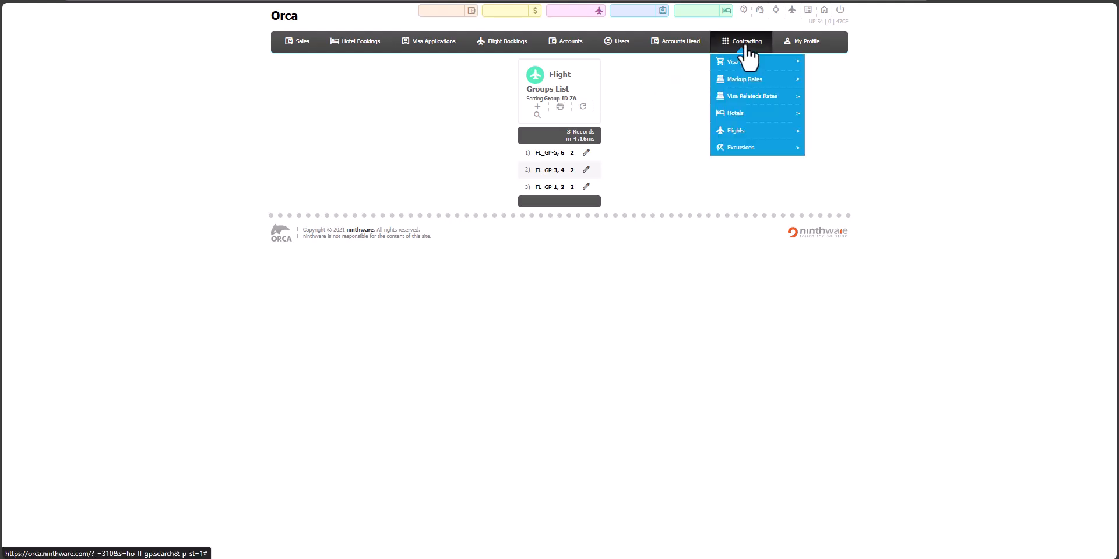
mouse_move(757, 113)
mouse_move(867, 204)
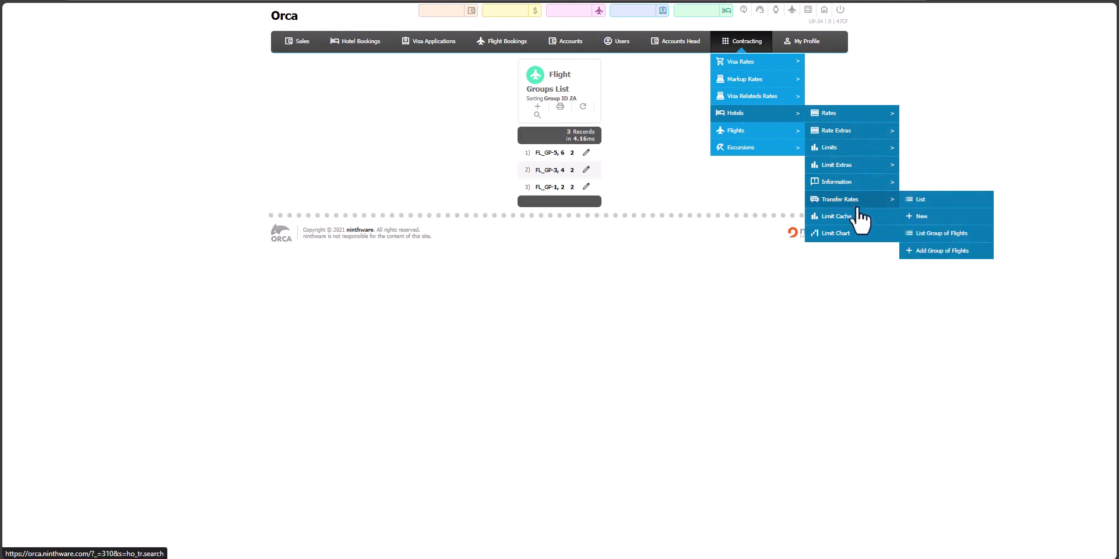
left_click(941, 227)
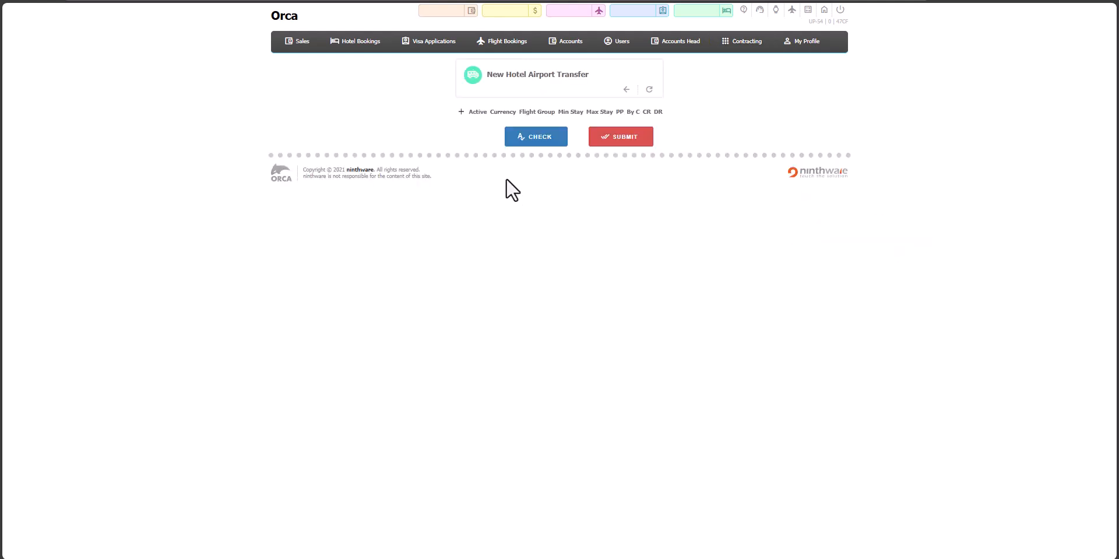
left_click(460, 113)
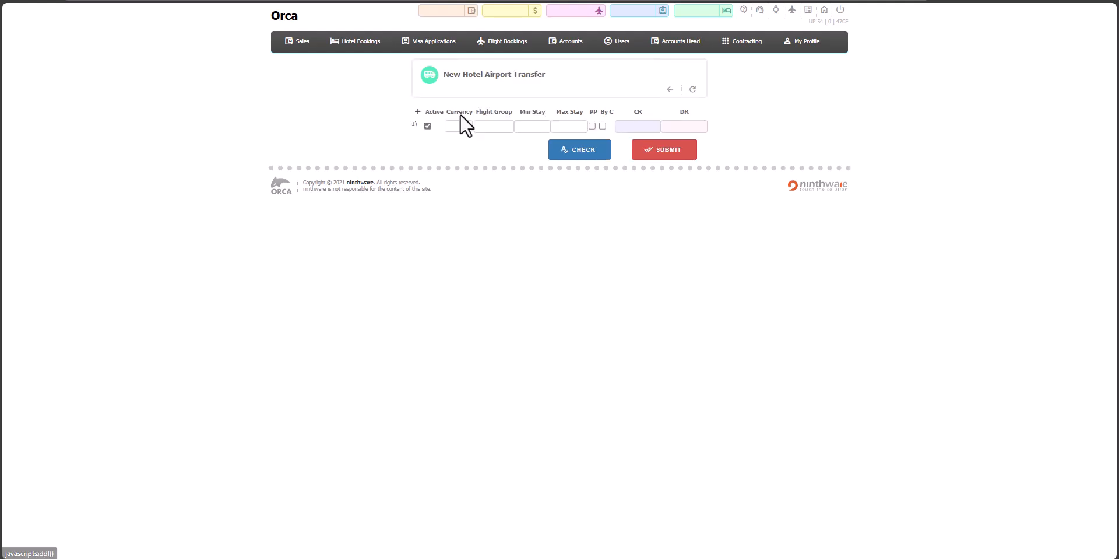
left_click(418, 113)
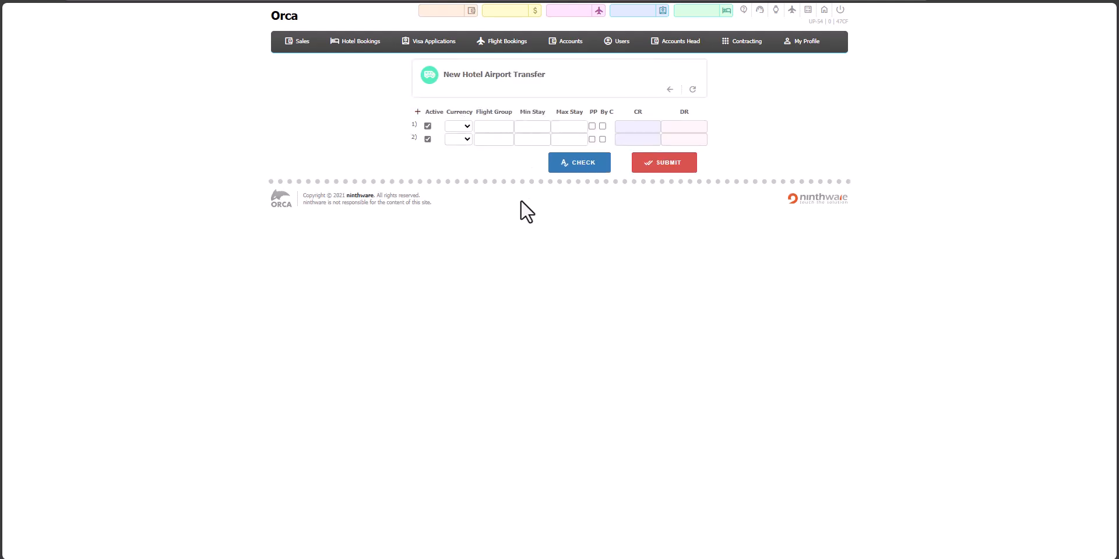
left_click(461, 128)
left_click(459, 148)
left_click(458, 143)
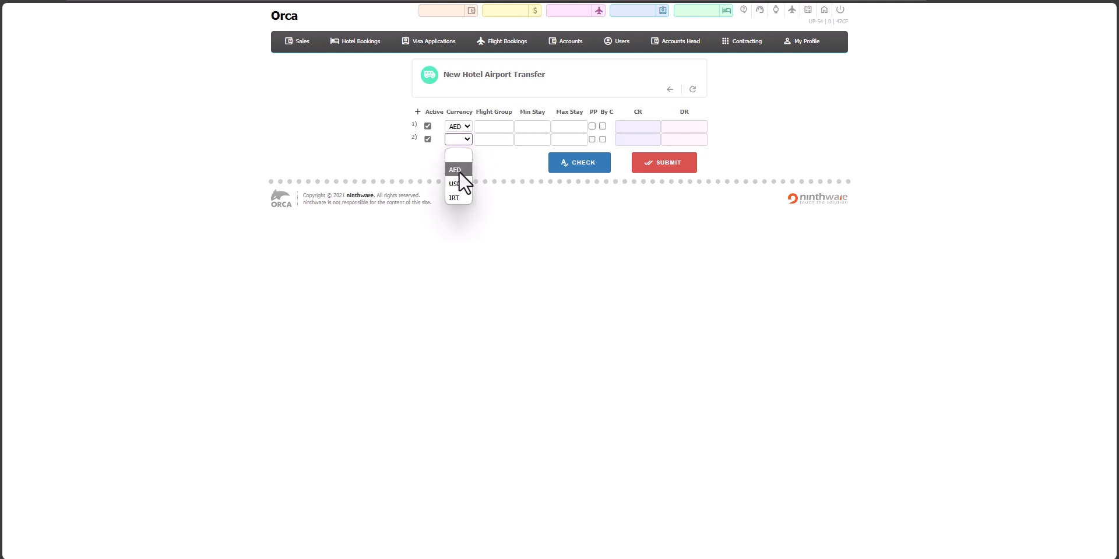
left_click(460, 170)
- Assign flight groups 1 and 2 to the two transfer rules, each with a minimum stay of 3 and maximum stay of 10
left_click(494, 126)
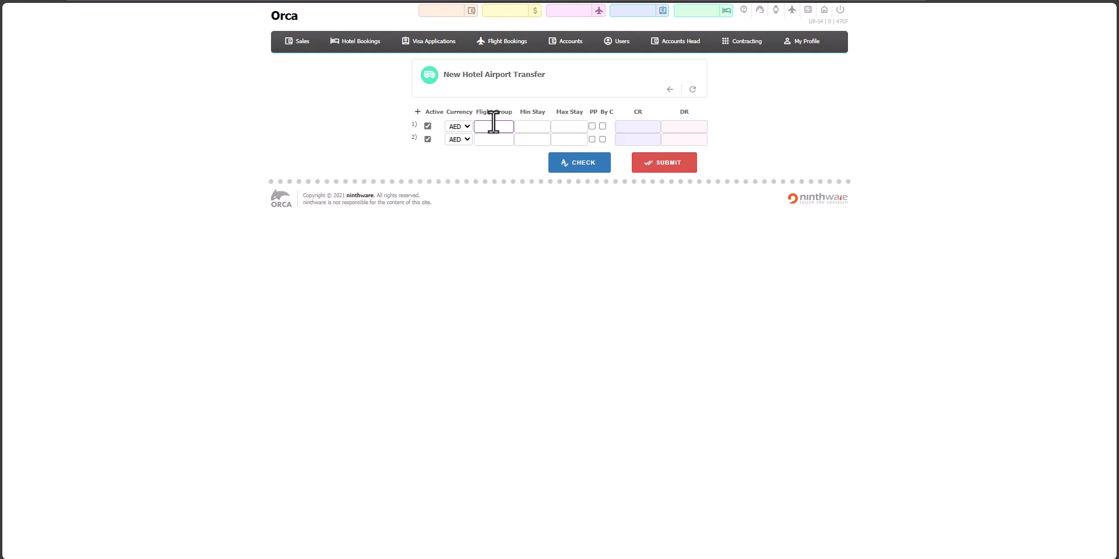
type("1")
left_click(491, 140)
type("2")
left_click(533, 126)
left_click(524, 139)
type("3")
left_click(564, 126)
left_click(572, 139)
type("10")
- Set the CR and DR amounts of both transfer rules to 100
left_click(649, 126)
type("100")
left_click(682, 127)
type("100")
left_click(630, 140)
type("100")
left_click(683, 140)
type("100")
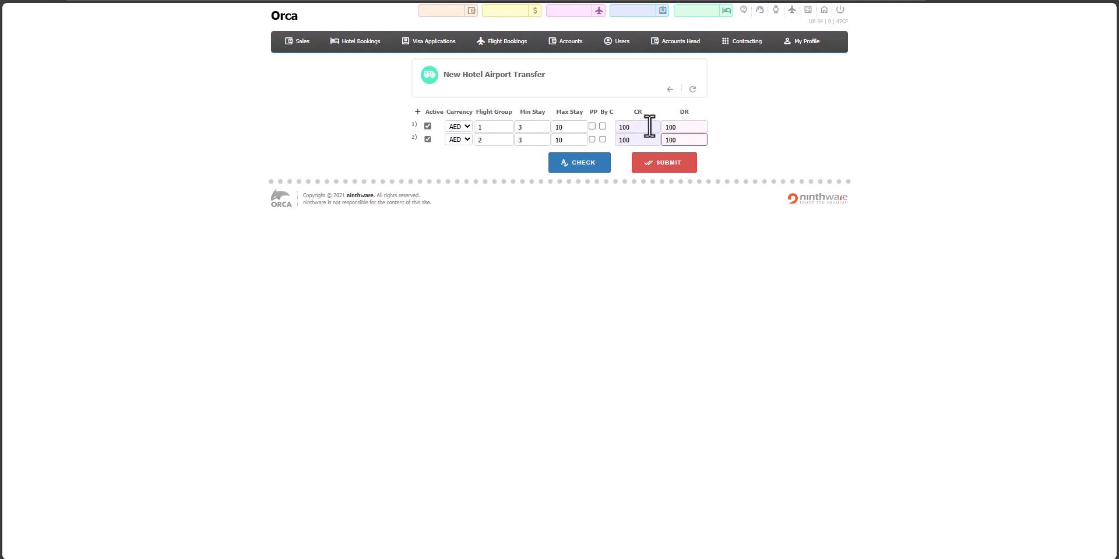
- Set the CR and DR amounts of both transfer rules to 0 and submit the transfer rate
left_click_drag(647, 127, 618, 127)
type("0")
left_click_drag(699, 131, 623, 139)
type("000")
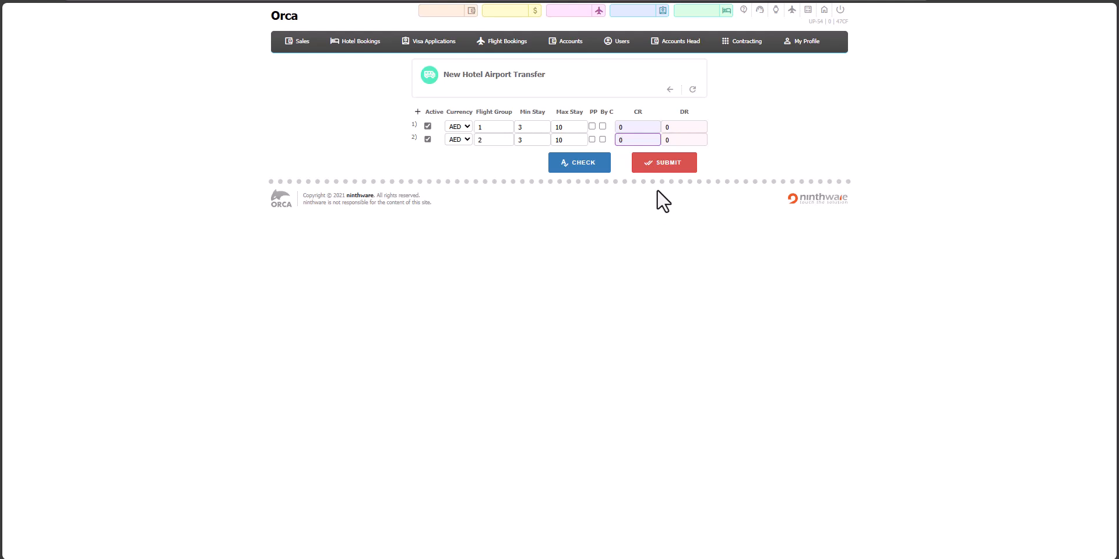
key("Return")
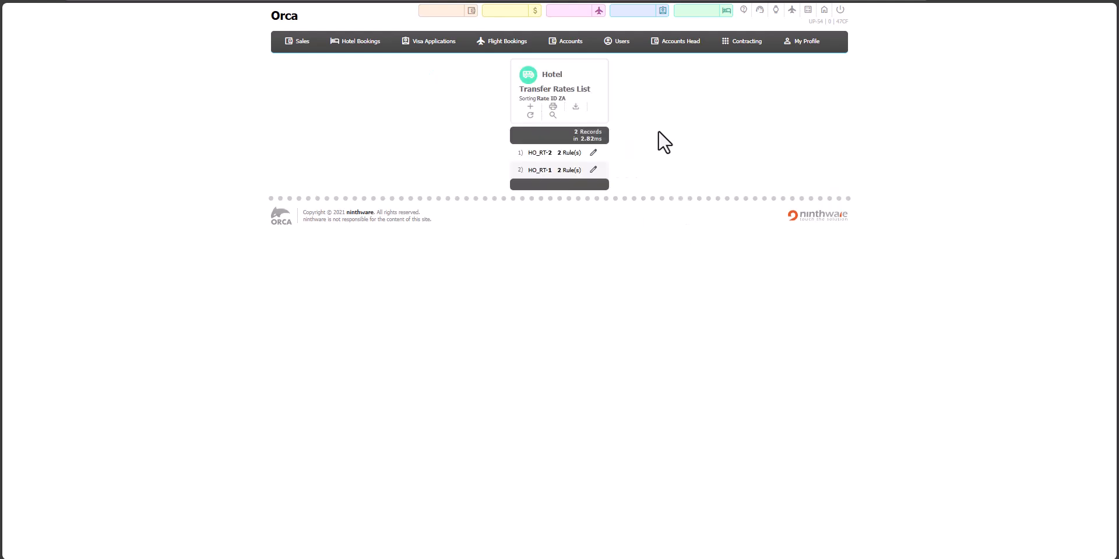
- Open Sky Classic Room rate RT-2375 for editing, try Transfer Group 1 and close the form
mouse_move(744, 42)
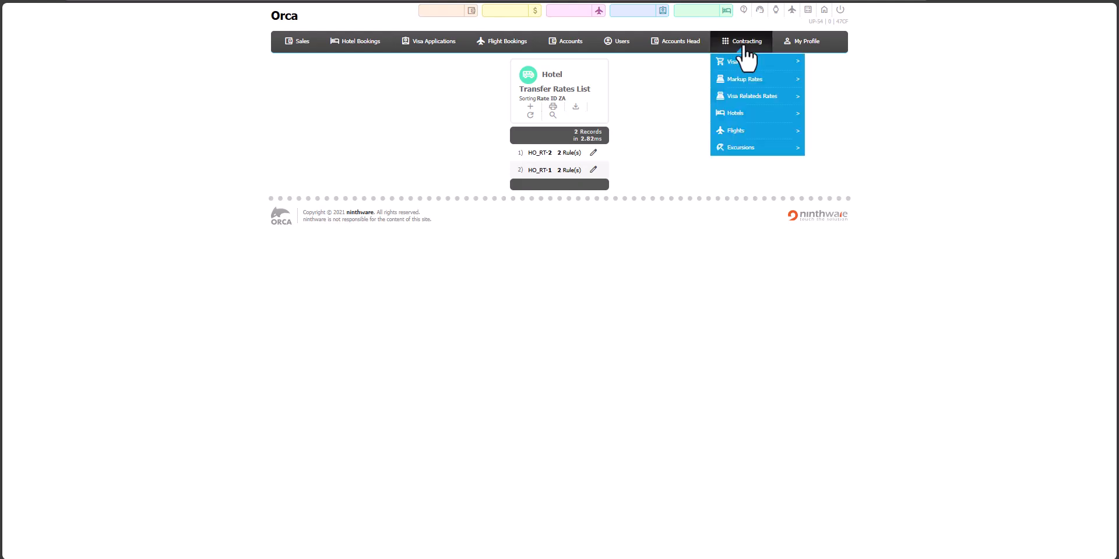
mouse_move(758, 113)
mouse_move(836, 117)
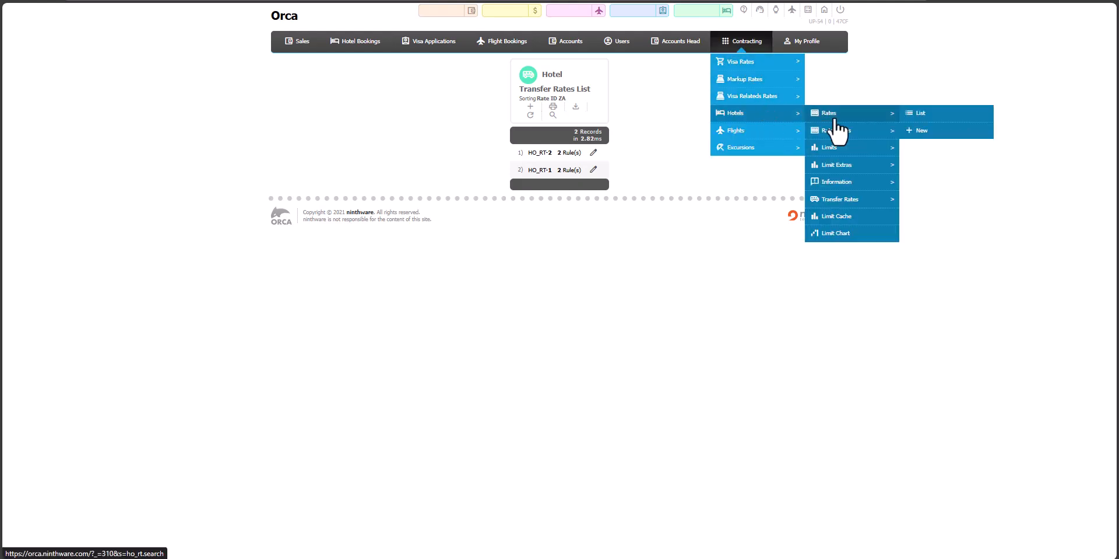
mouse_move(873, 200)
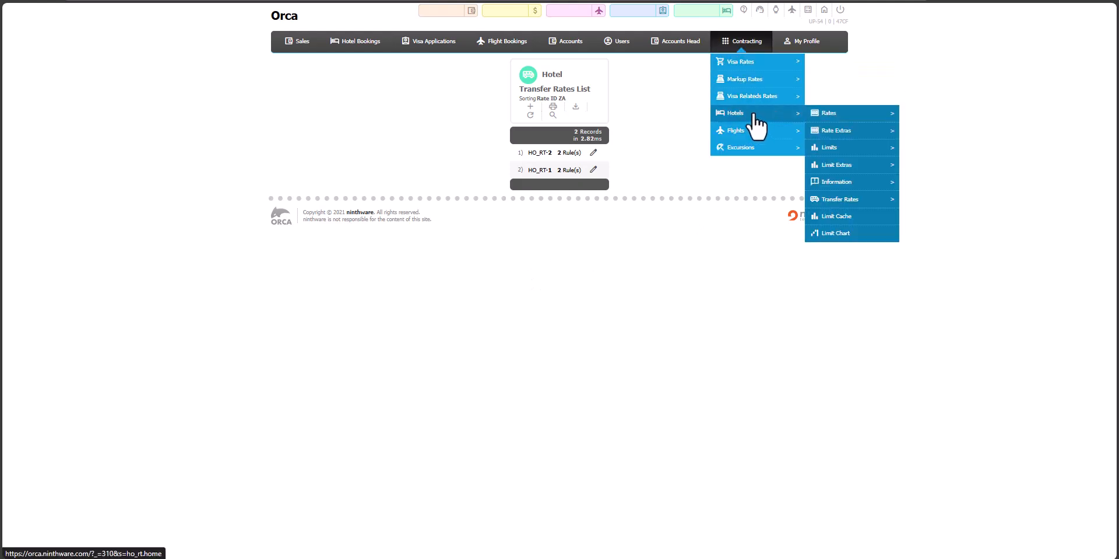
left_click(753, 115)
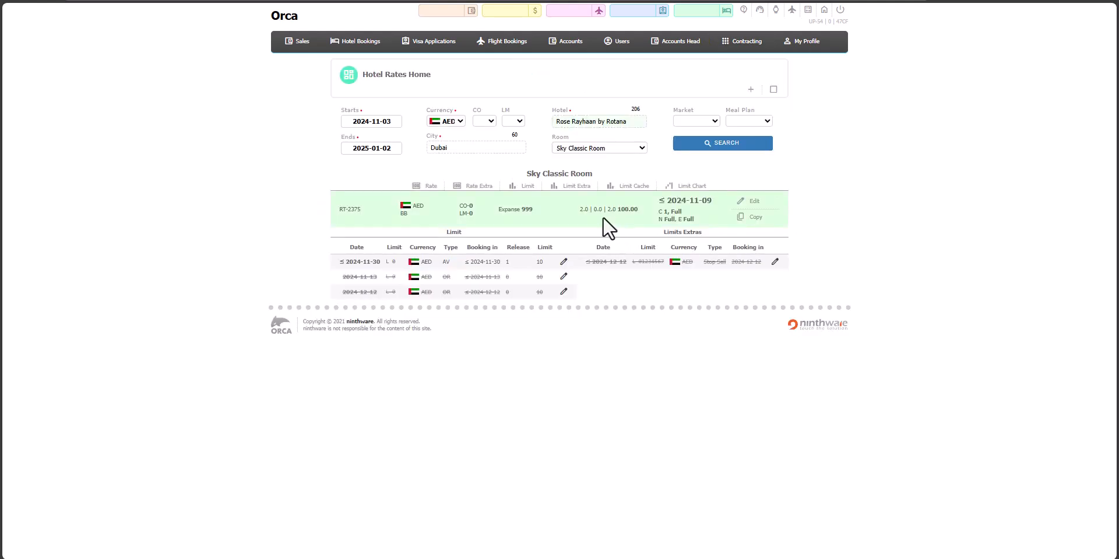
left_click(754, 202)
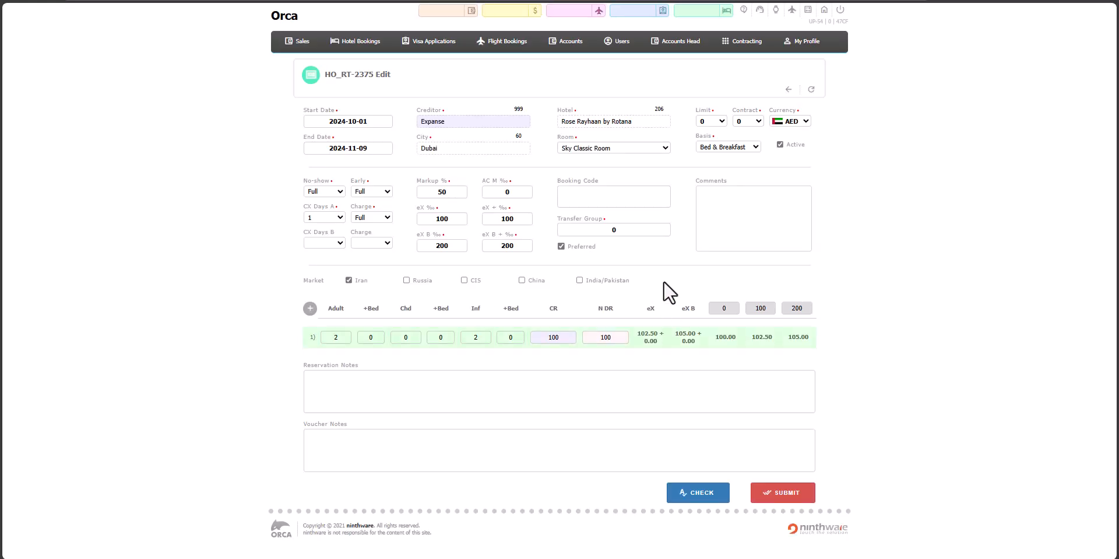
left_click(597, 230)
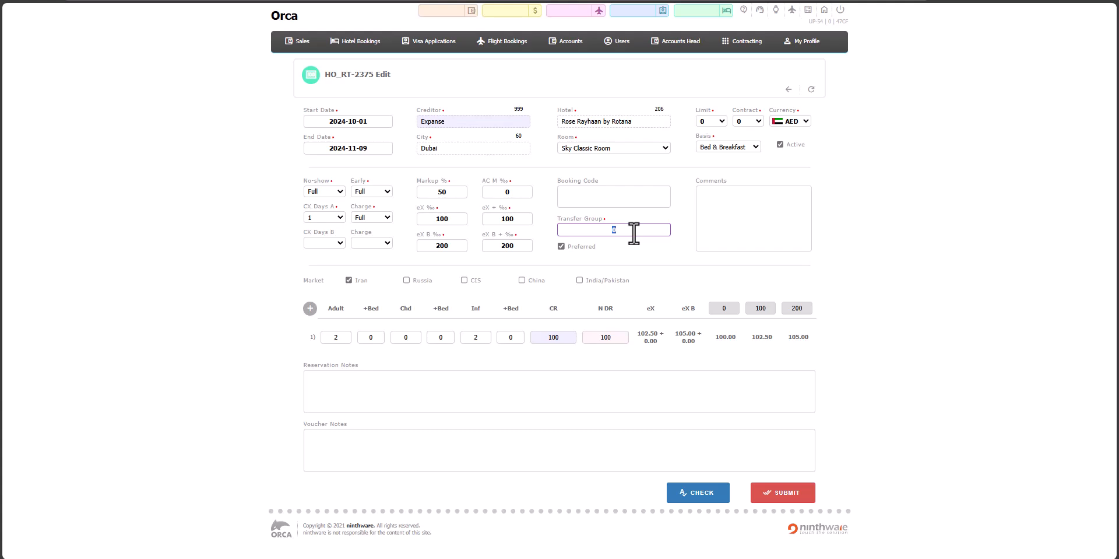
type("1")
key("ctrl+w")
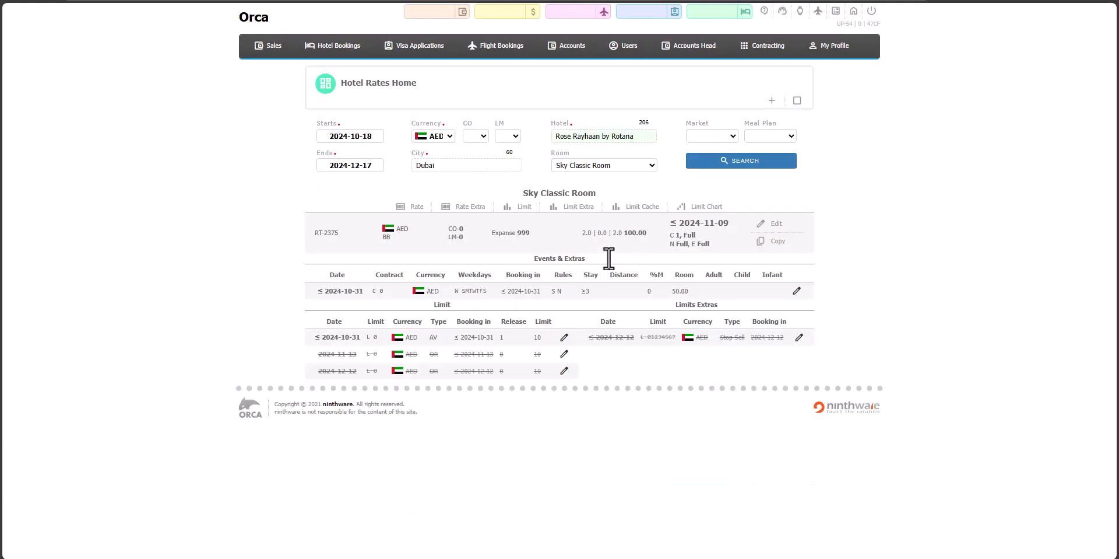